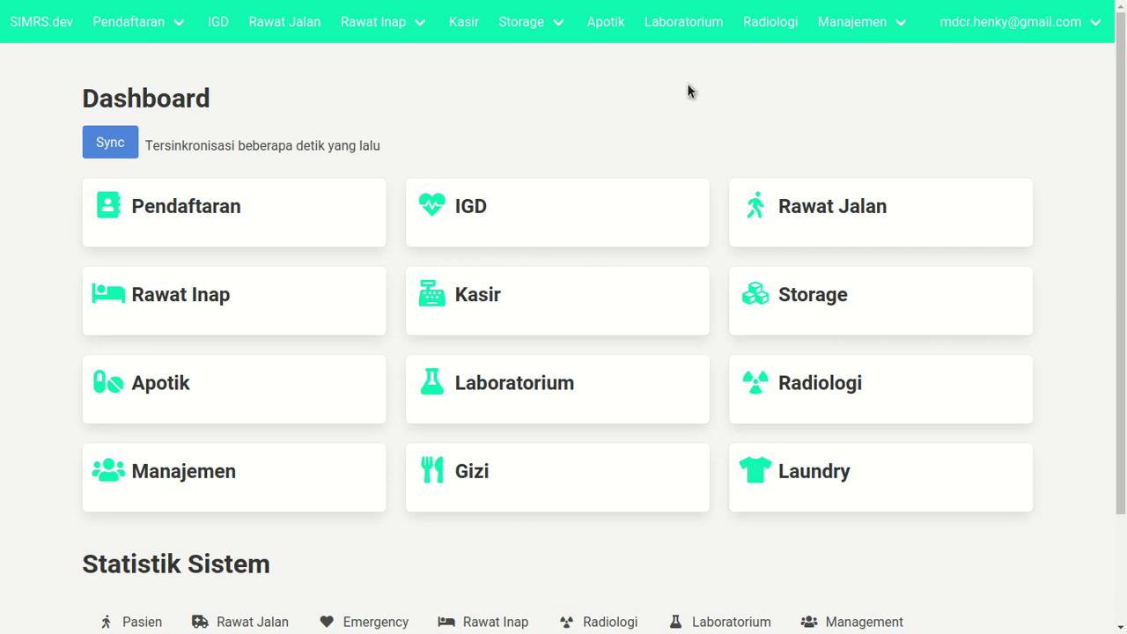
- Open the Apotik patient visit list from the navbar, then again from the Dashboard's Apotik card
{"action": "left_click", "coordinate": [599, 40]}
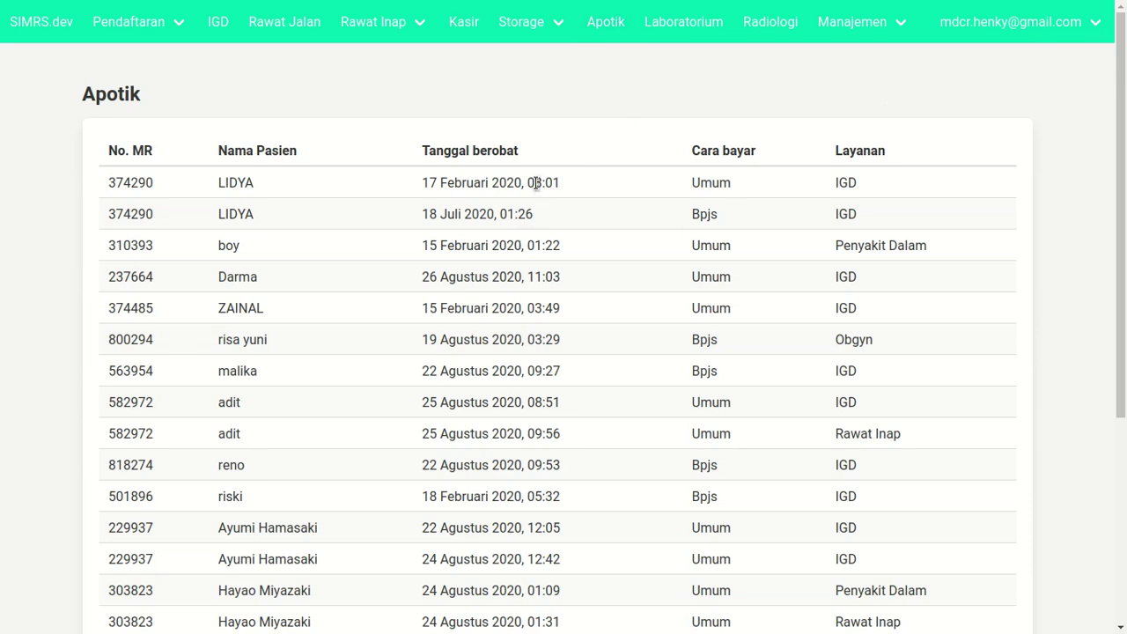
{"action": "scroll", "coordinate": [537, 182], "scroll_direction": "down", "scroll_amount": 4}
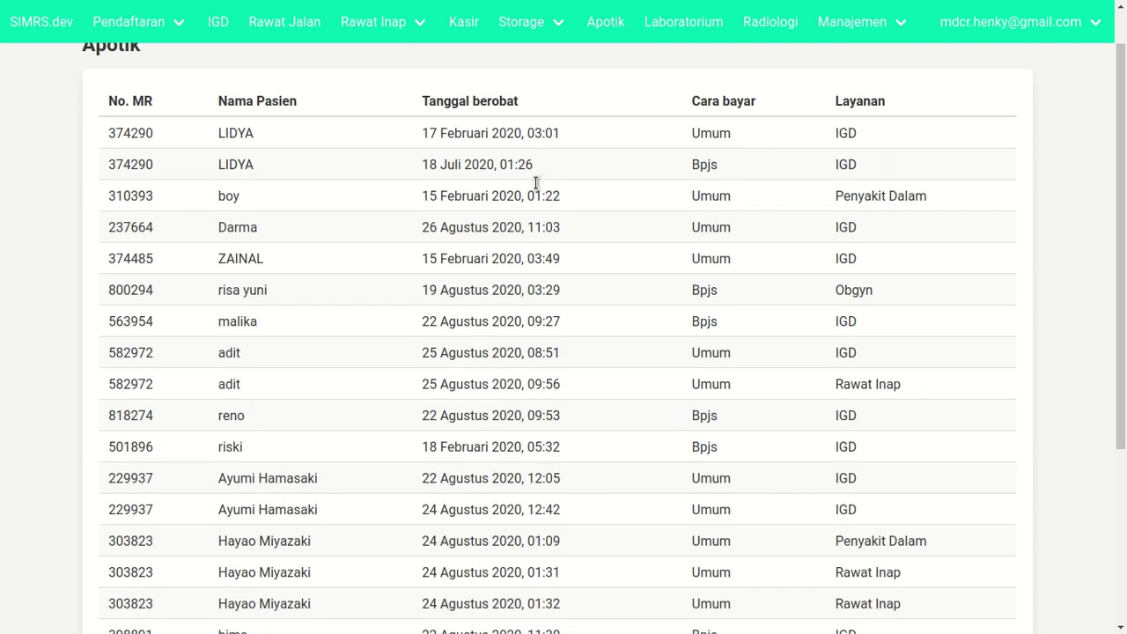
{"action": "scroll", "coordinate": [543, 206], "scroll_direction": "up", "scroll_amount": 4}
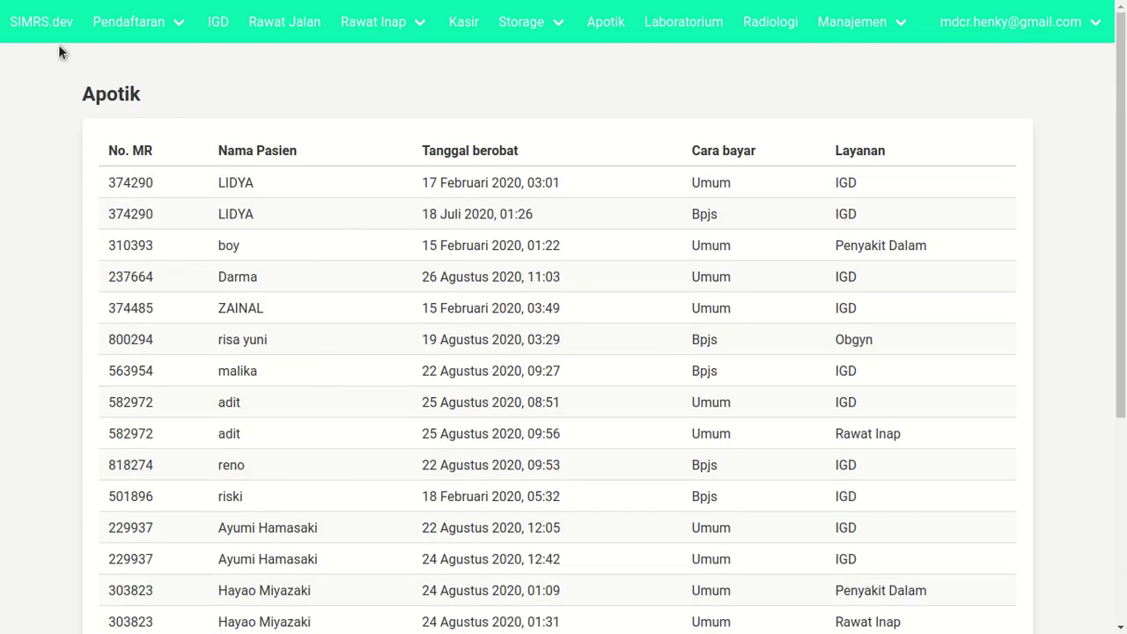
{"action": "left_click", "coordinate": [41, 22]}
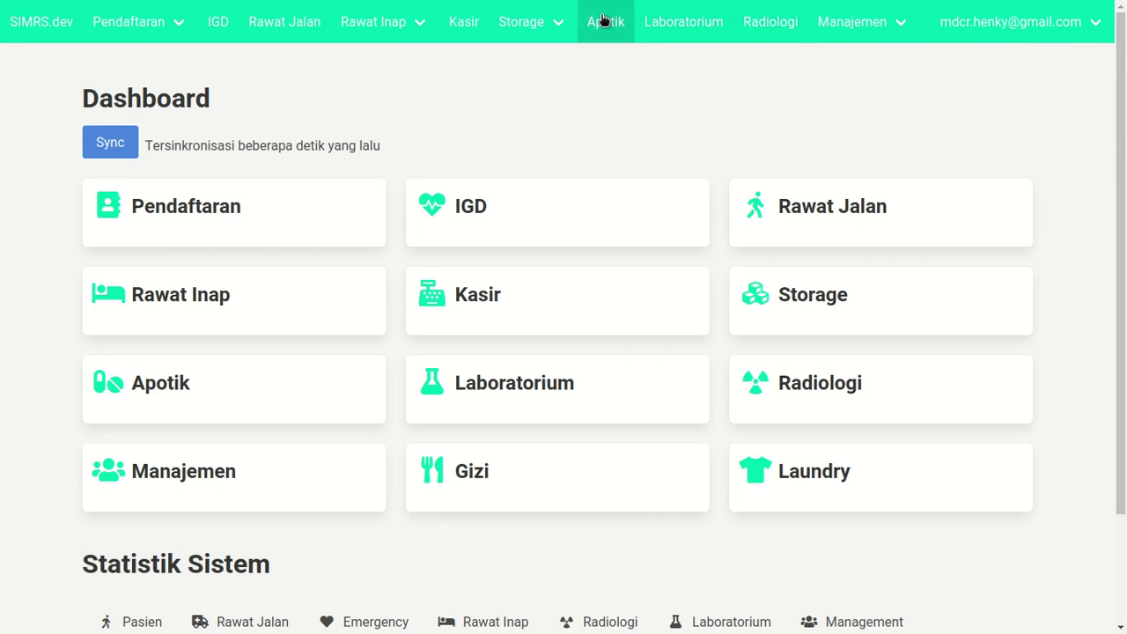
{"action": "left_click", "coordinate": [202, 385]}
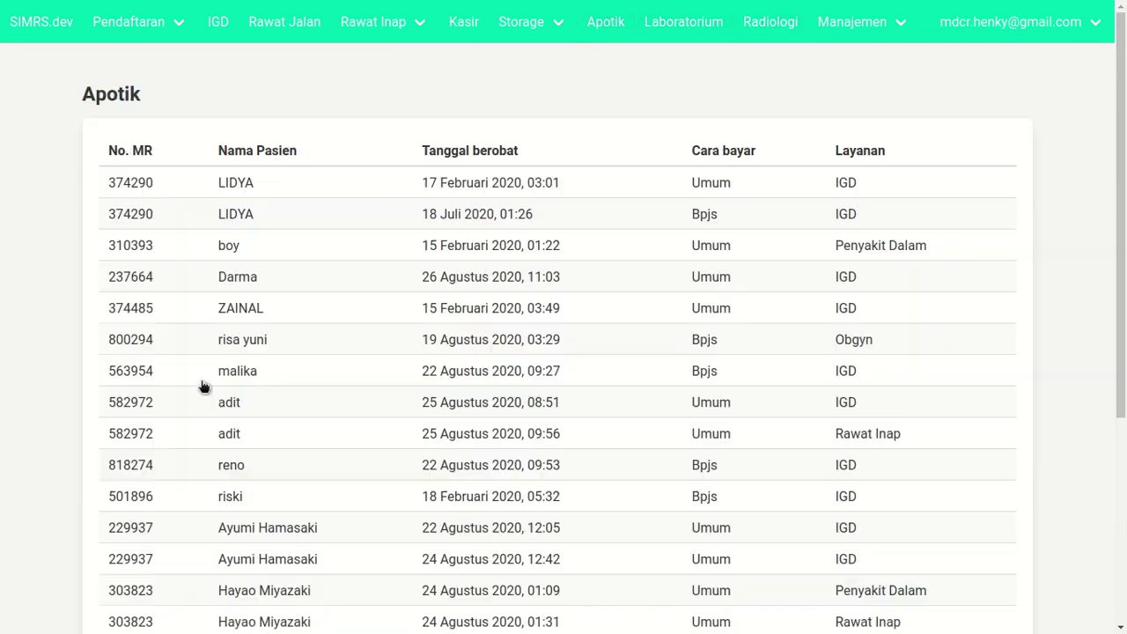
{"action": "scroll", "coordinate": [356, 339], "scroll_direction": "down", "scroll_amount": 4}
{"action": "scroll", "coordinate": [357, 339], "scroll_direction": "up", "scroll_amount": 4}
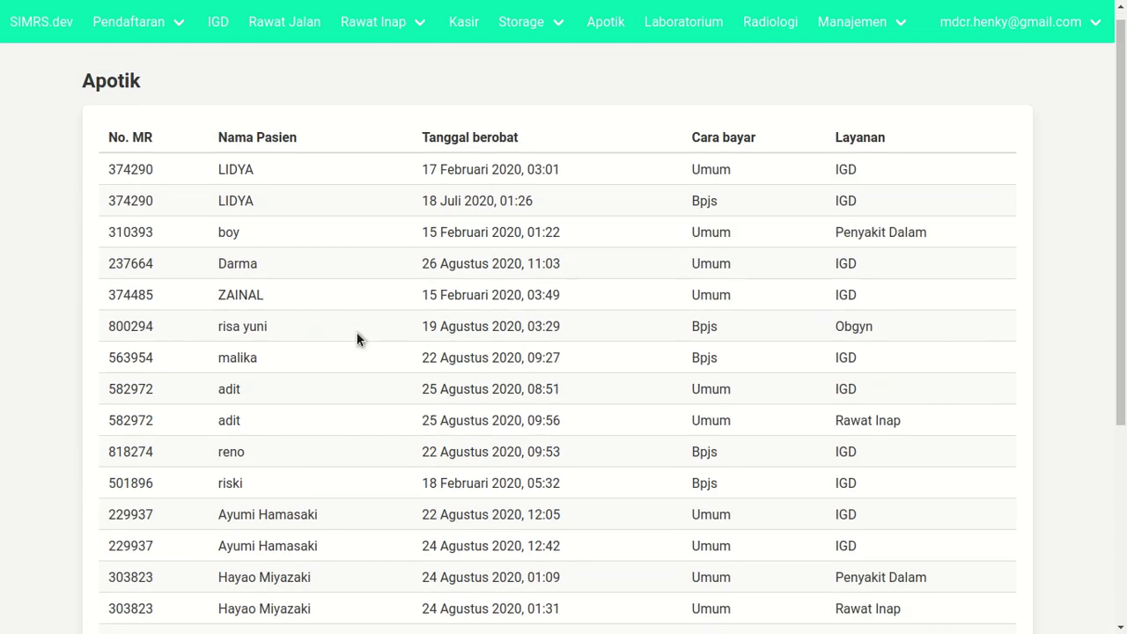
{"action": "scroll", "coordinate": [403, 195], "scroll_direction": "down", "scroll_amount": 4}
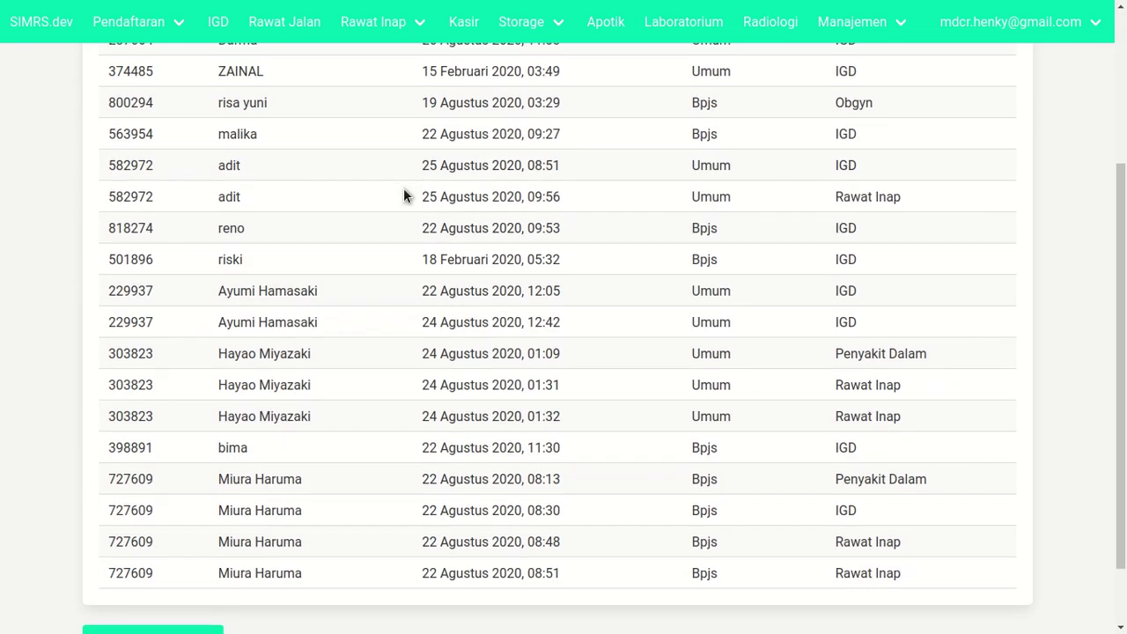
{"action": "scroll", "coordinate": [403, 194], "scroll_direction": "up", "scroll_amount": 3}
{"action": "scroll", "coordinate": [403, 194], "scroll_direction": "up", "scroll_amount": 2}
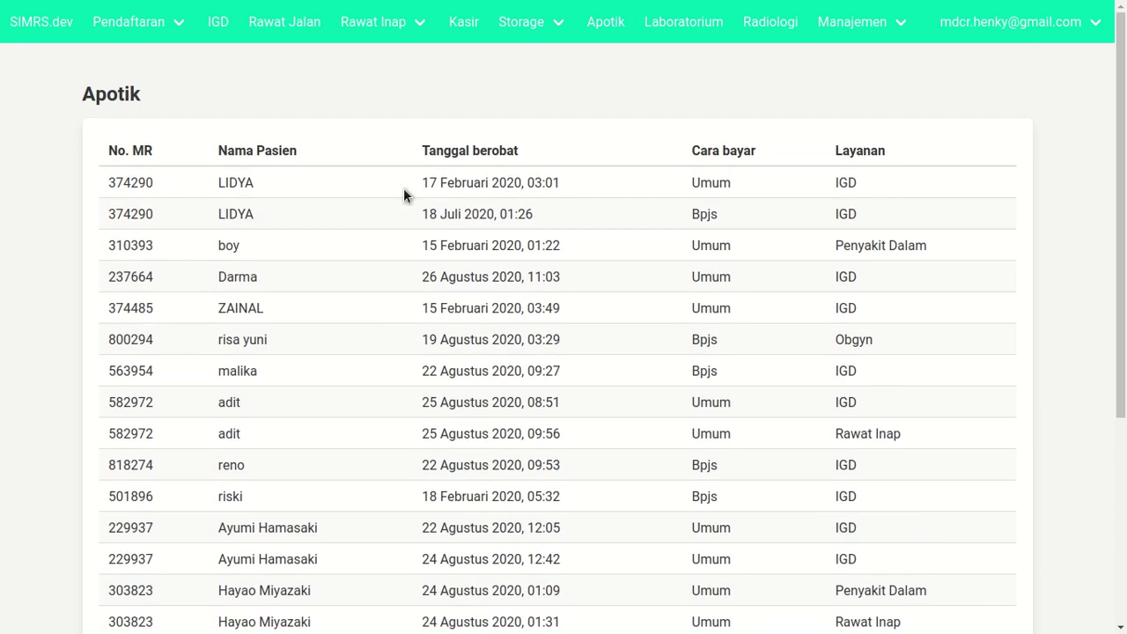
{"action": "left_click", "coordinate": [441, 182]}
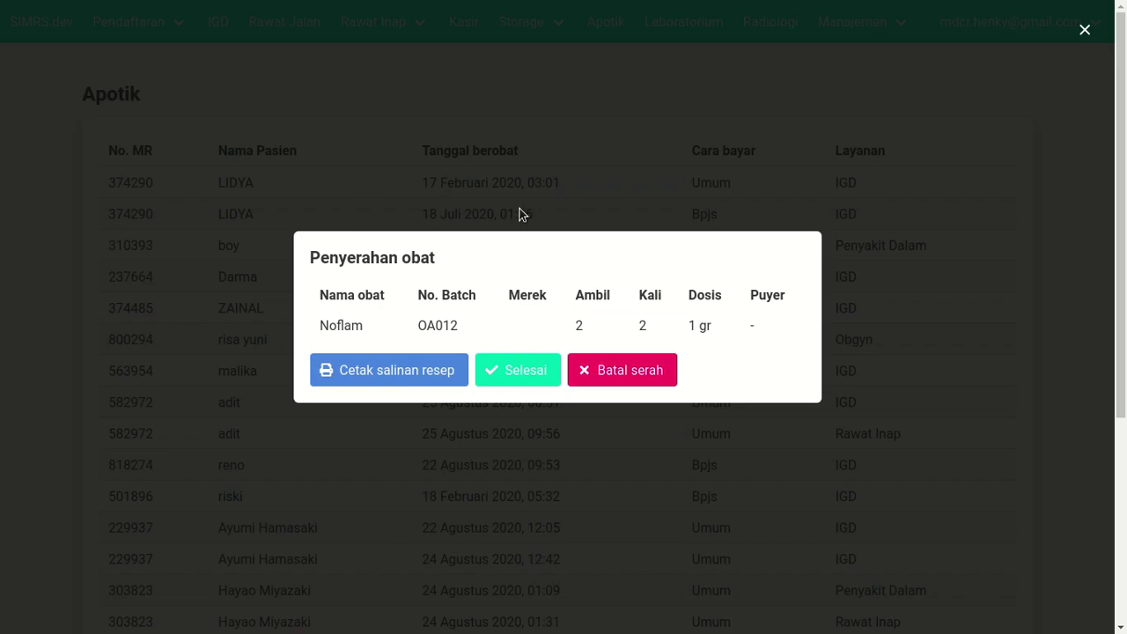
{"action": "left_click", "coordinate": [1084, 31]}
{"action": "left_click", "coordinate": [543, 214]}
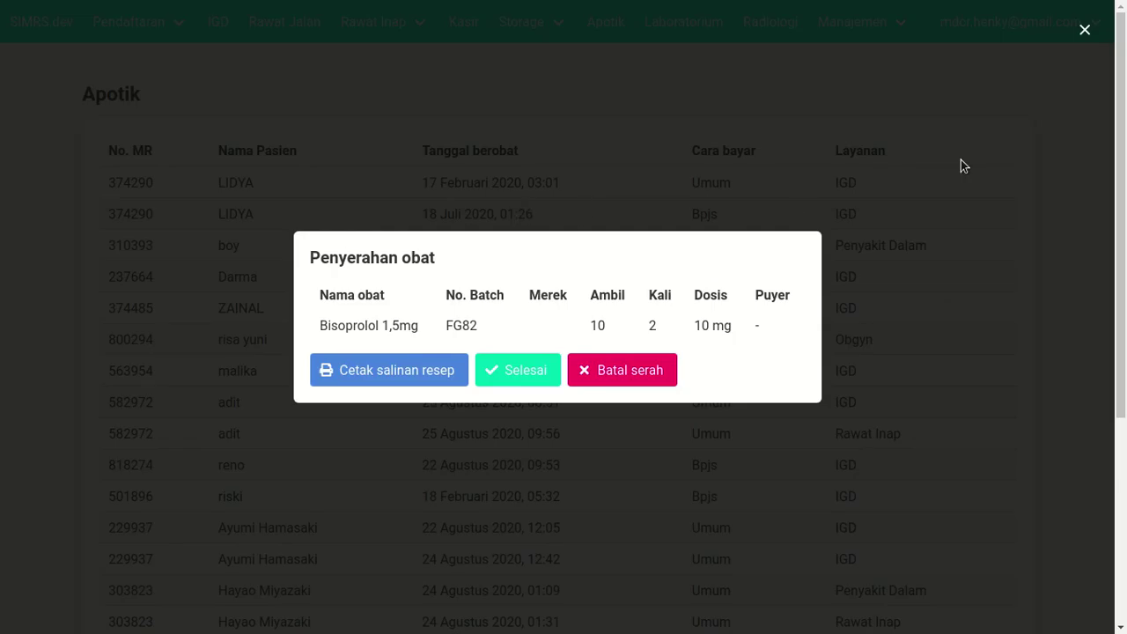
{"action": "left_click", "coordinate": [1086, 27]}
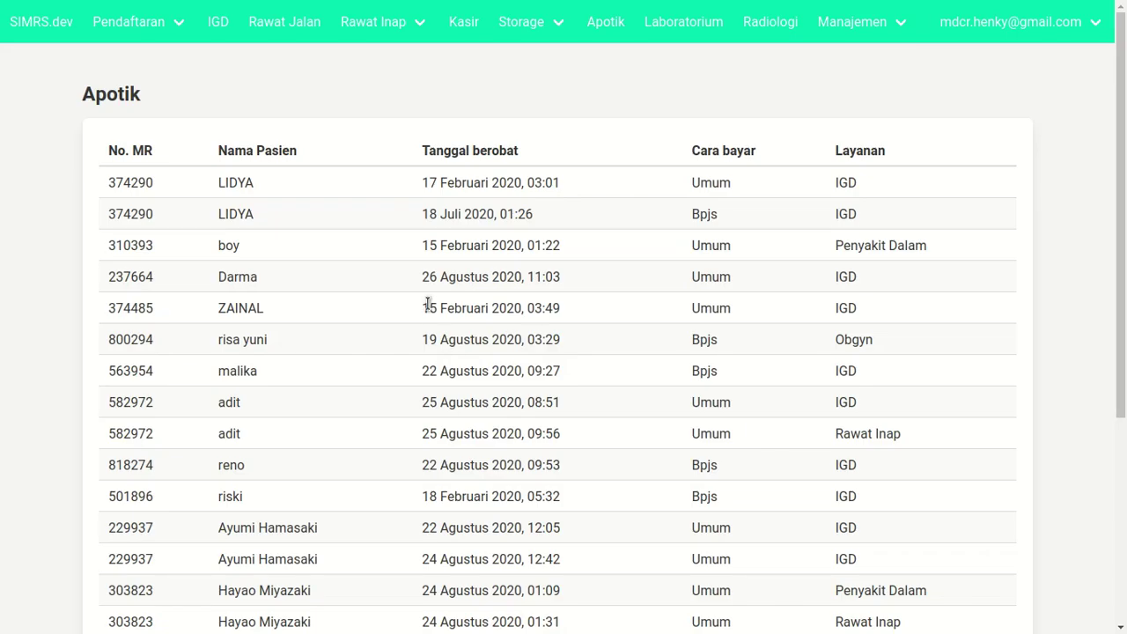
{"action": "left_click", "coordinate": [425, 312]}
{"action": "left_click", "coordinate": [1086, 32]}
{"action": "left_click", "coordinate": [489, 183]}
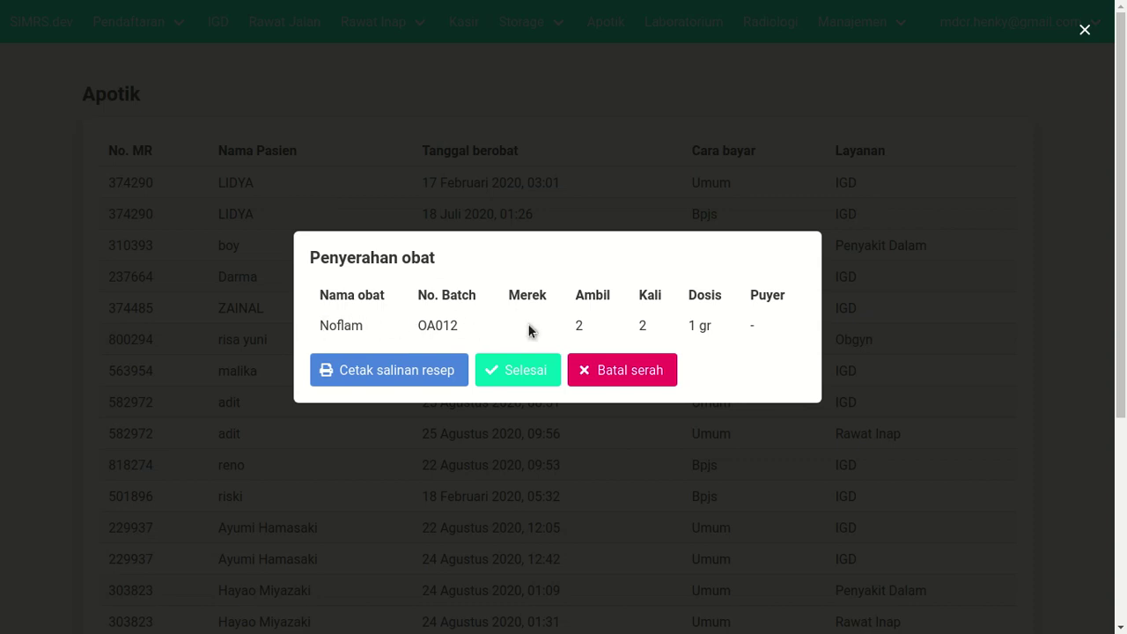
{"action": "left_click_drag", "start_coordinate": [321, 326], "coordinate": [469, 331]}
{"action": "left_click_drag", "start_coordinate": [572, 325], "coordinate": [584, 327]}
{"action": "left_click", "coordinate": [586, 327]}
{"action": "left_click", "coordinate": [1086, 31]}
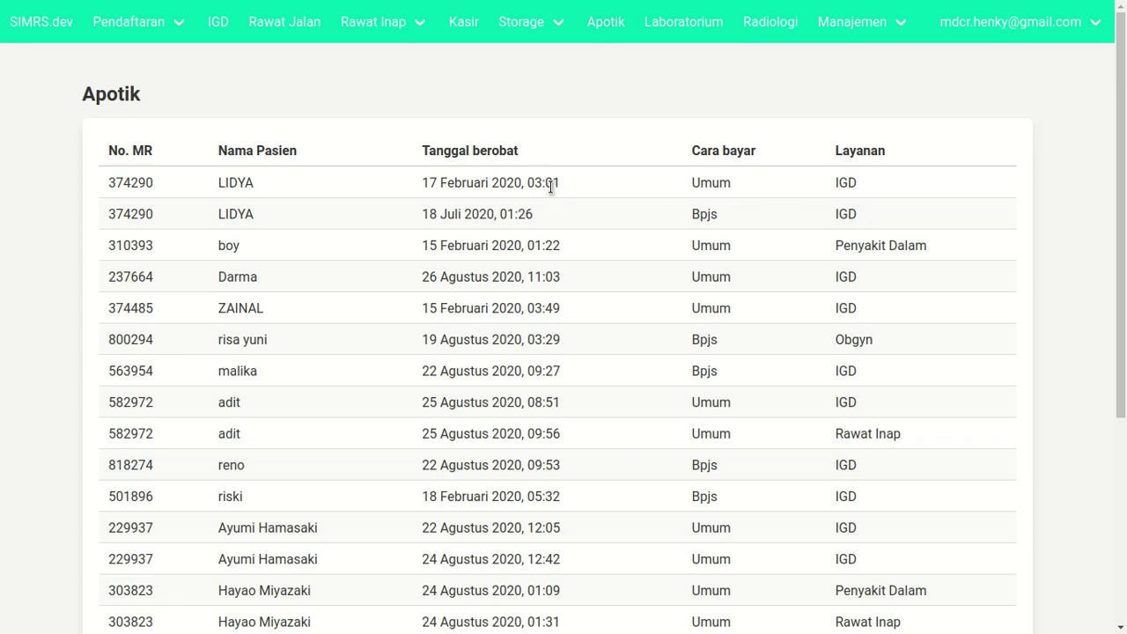
{"action": "left_click", "coordinate": [550, 185]}
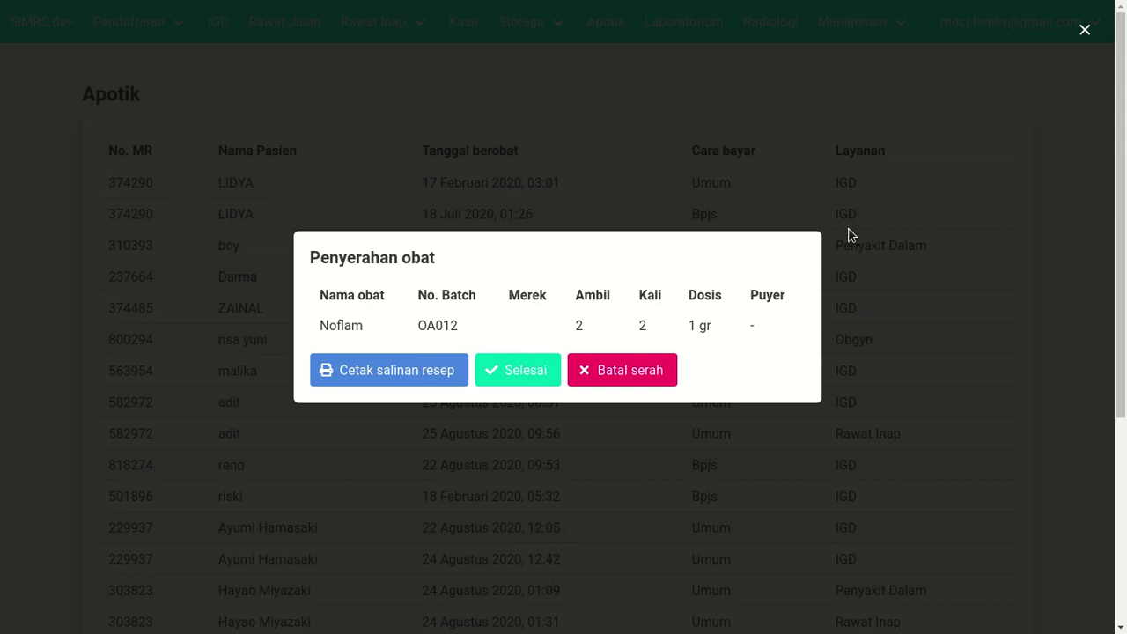
{"action": "left_click", "coordinate": [1085, 32]}
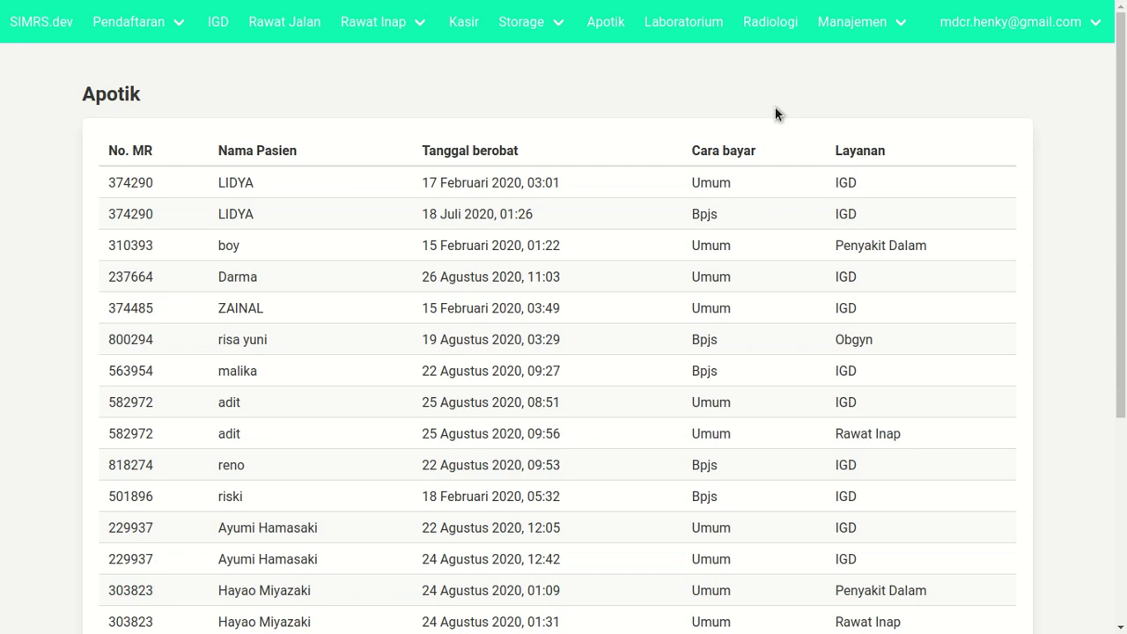
{"action": "scroll", "coordinate": [671, 207], "scroll_direction": "down", "scroll_amount": 4}
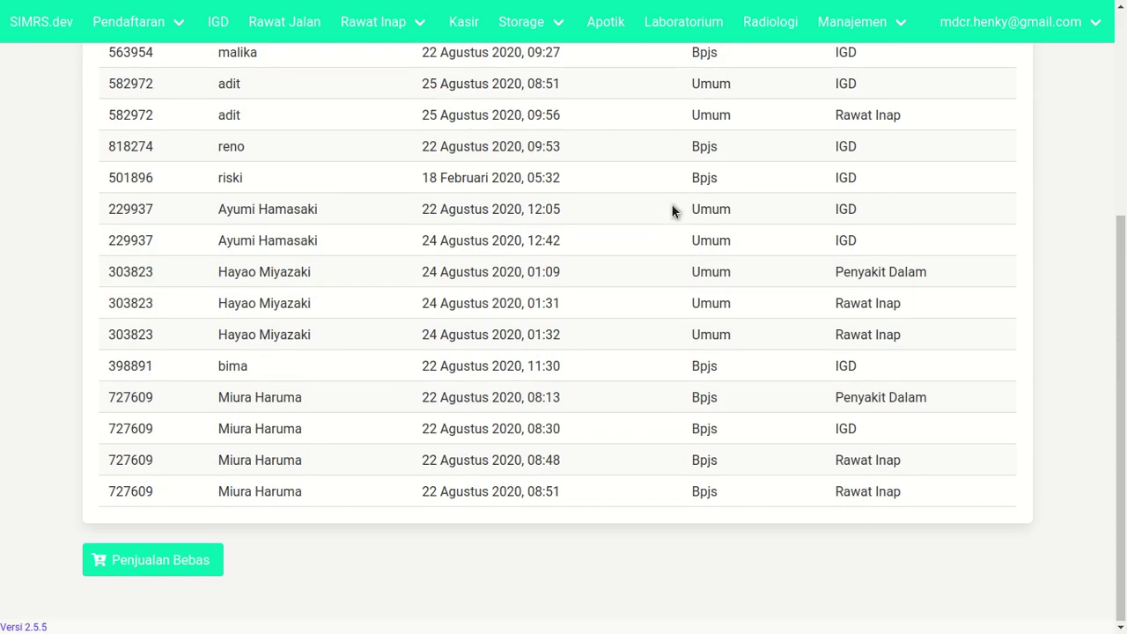
{"action": "scroll", "coordinate": [672, 209], "scroll_direction": "up", "scroll_amount": 5}
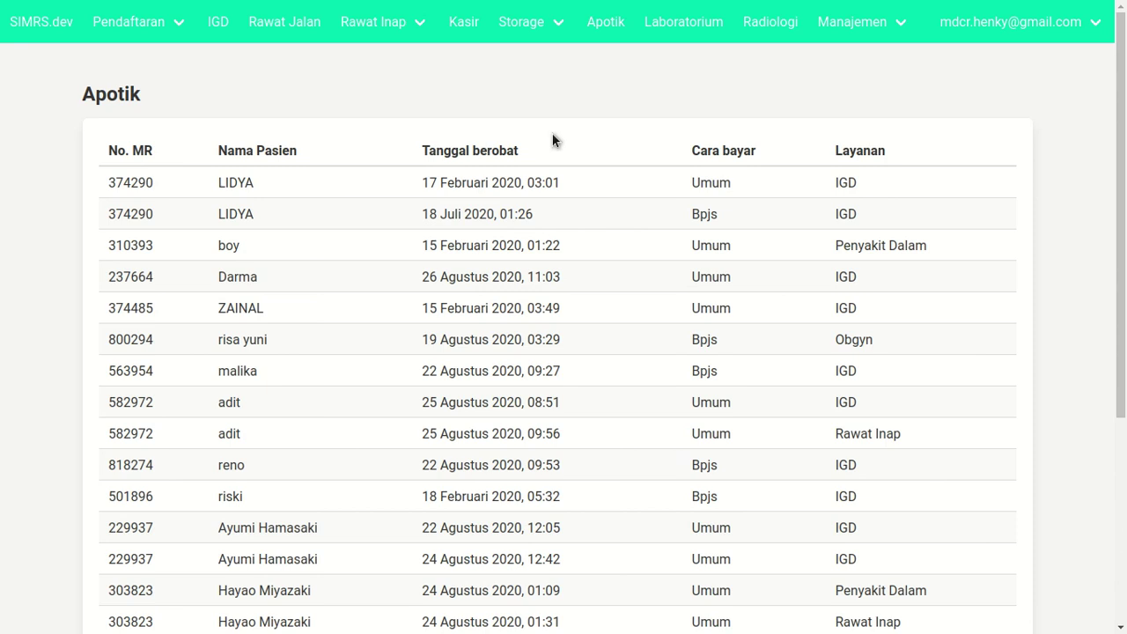
- Open the Gudang Farmasi stock list and try a 'pro' item search, then clear it
{"action": "left_click", "coordinate": [528, 24]}
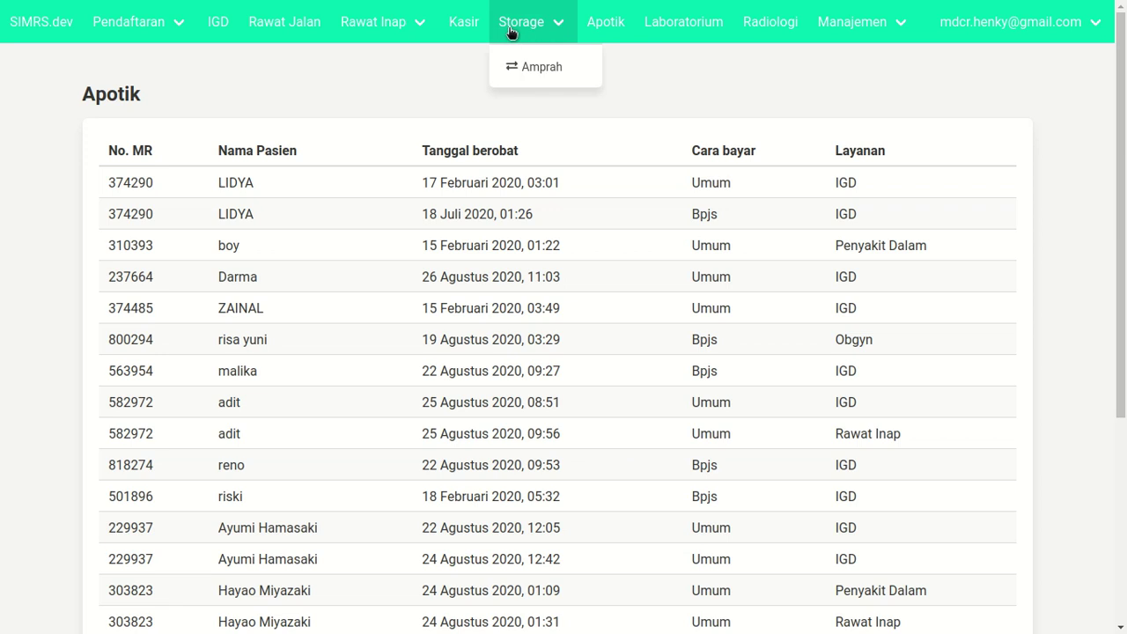
{"action": "left_click", "coordinate": [523, 27]}
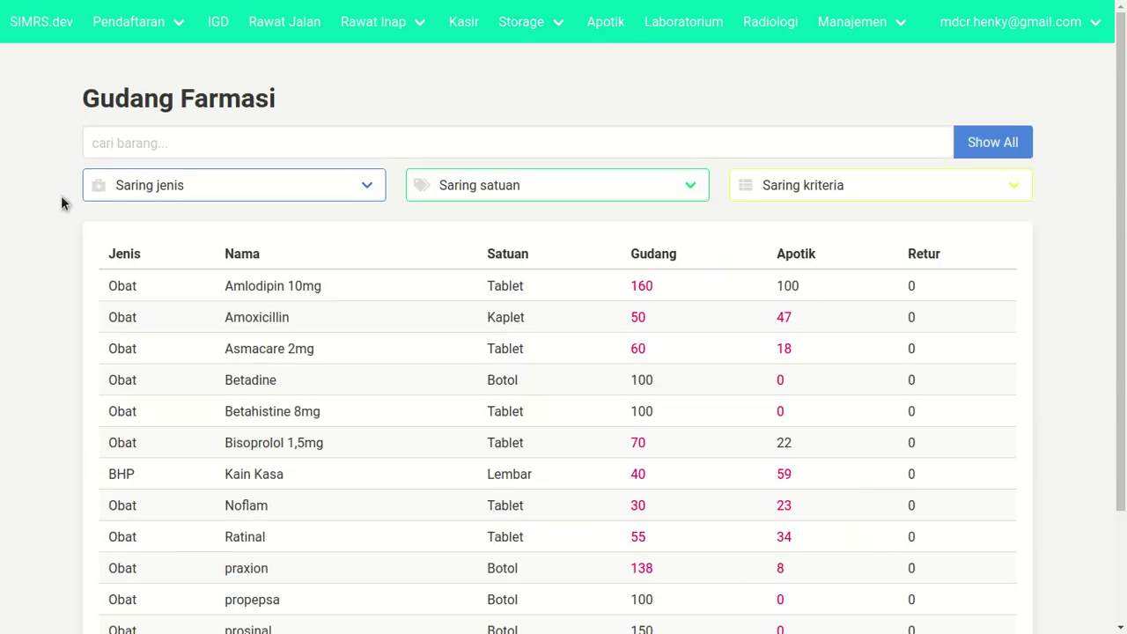
{"action": "left_click", "coordinate": [162, 151]}
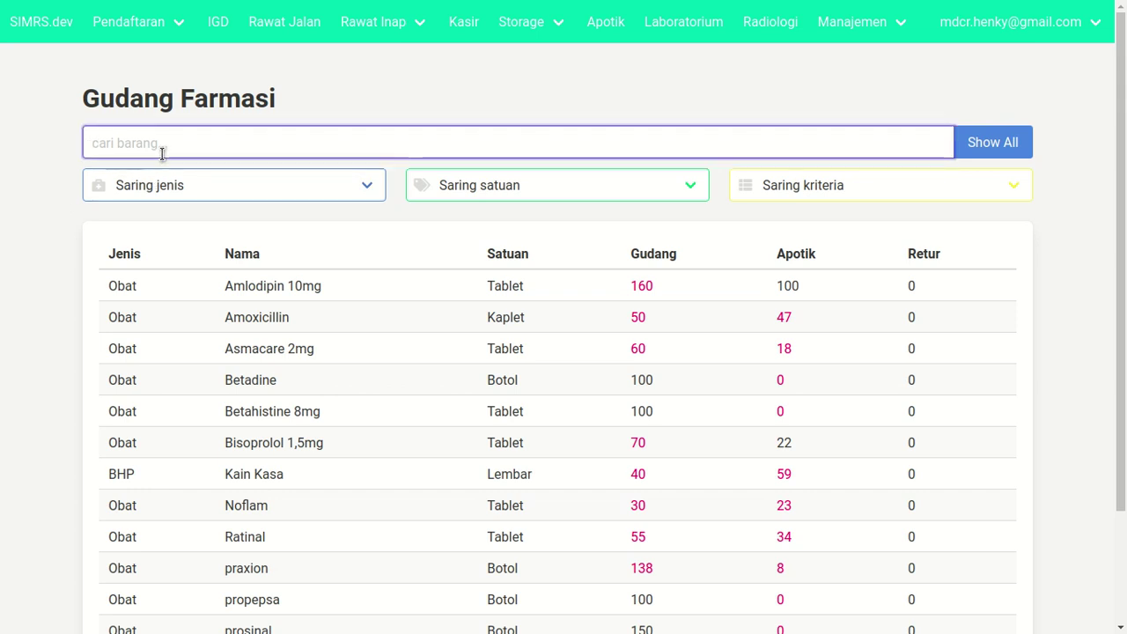
{"action": "type", "text": "pro"}
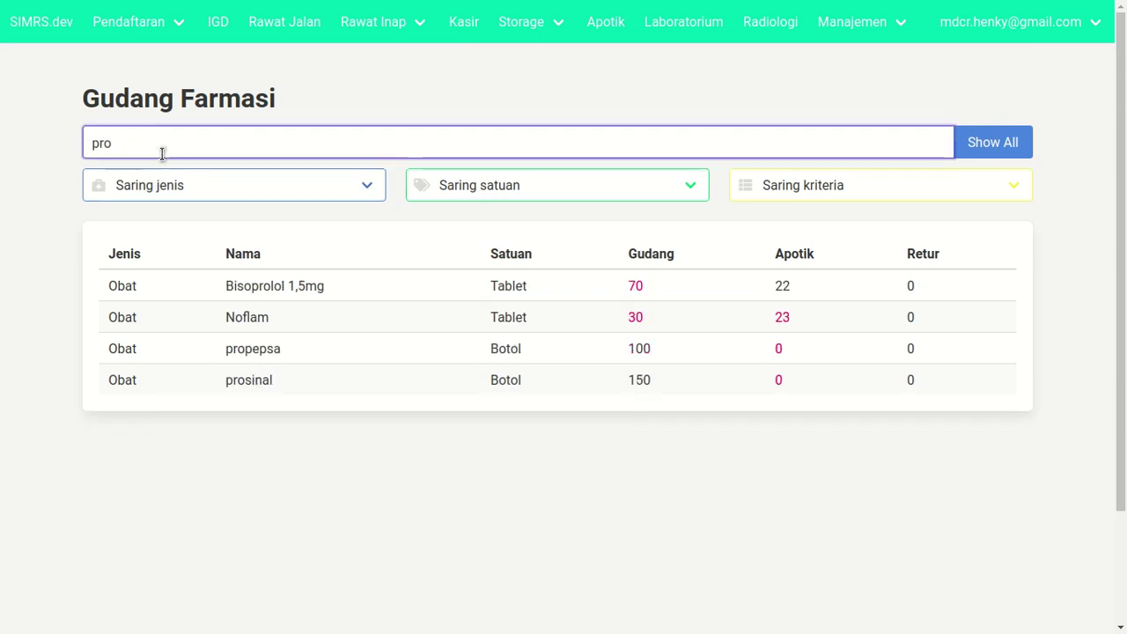
{"action": "type", "text": "pe"}
{"action": "key", "text": "BackSpace"}
{"action": "key", "text": "BackSpace"}
{"action": "key", "text": "BackSpace"}
{"action": "key", "text": "BackSpace"}
{"action": "key", "text": "BackSpace"}
{"action": "key", "text": "F5"}
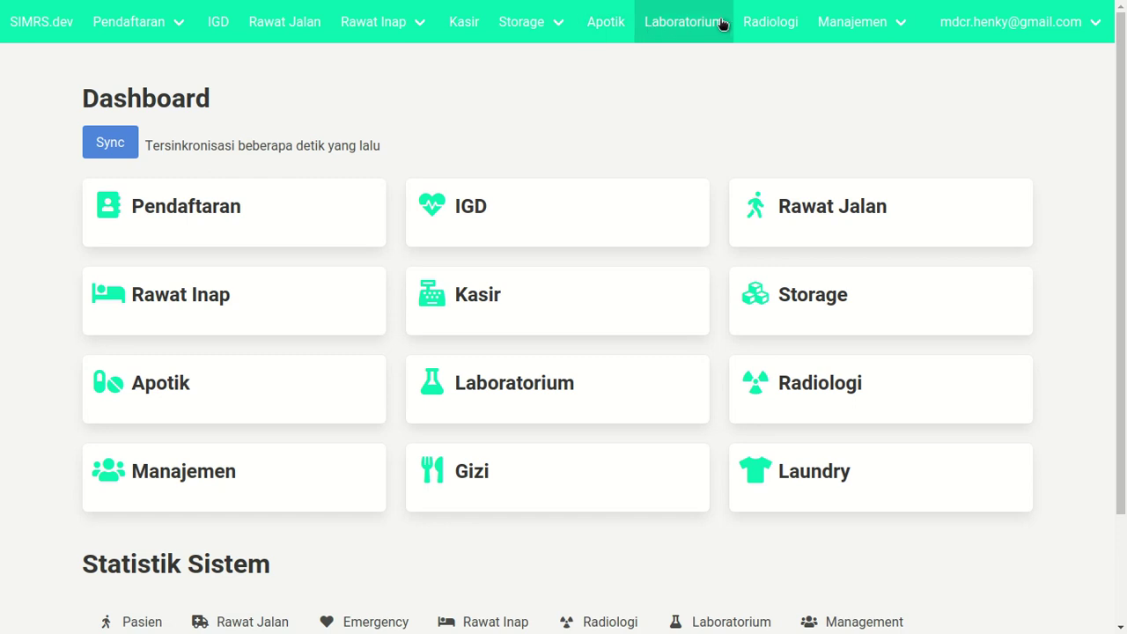
{"action": "left_click", "coordinate": [509, 33]}
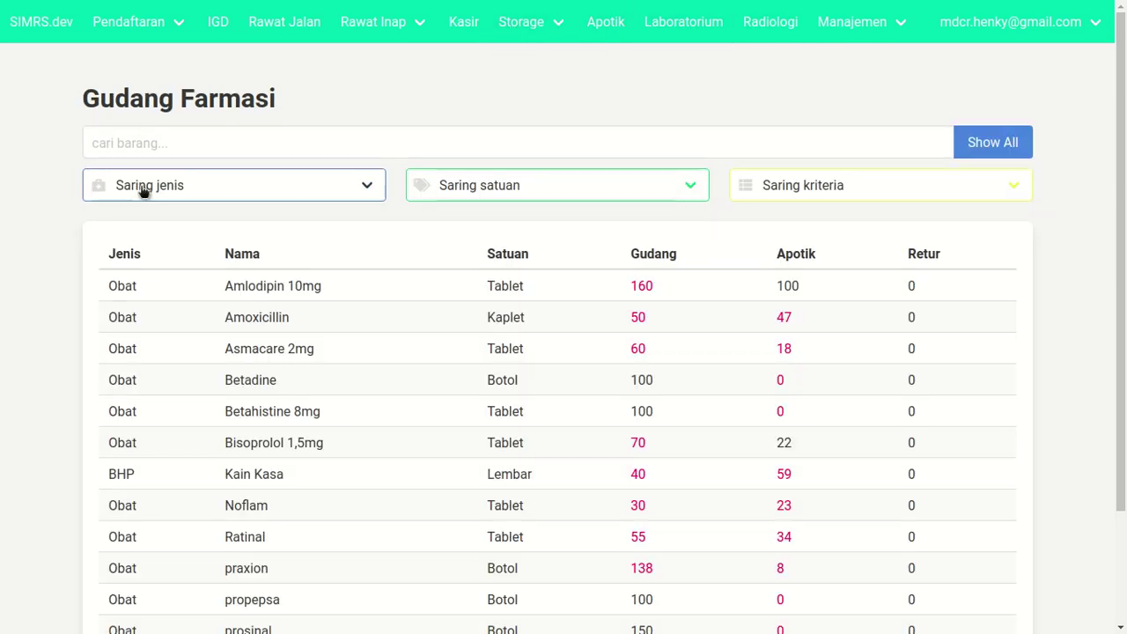
- Filter the stock list to Obat items with the Saring jenis dropdown
{"action": "left_click", "coordinate": [141, 188]}
{"action": "left_click", "coordinate": [141, 248]}
{"action": "left_click", "coordinate": [163, 189]}
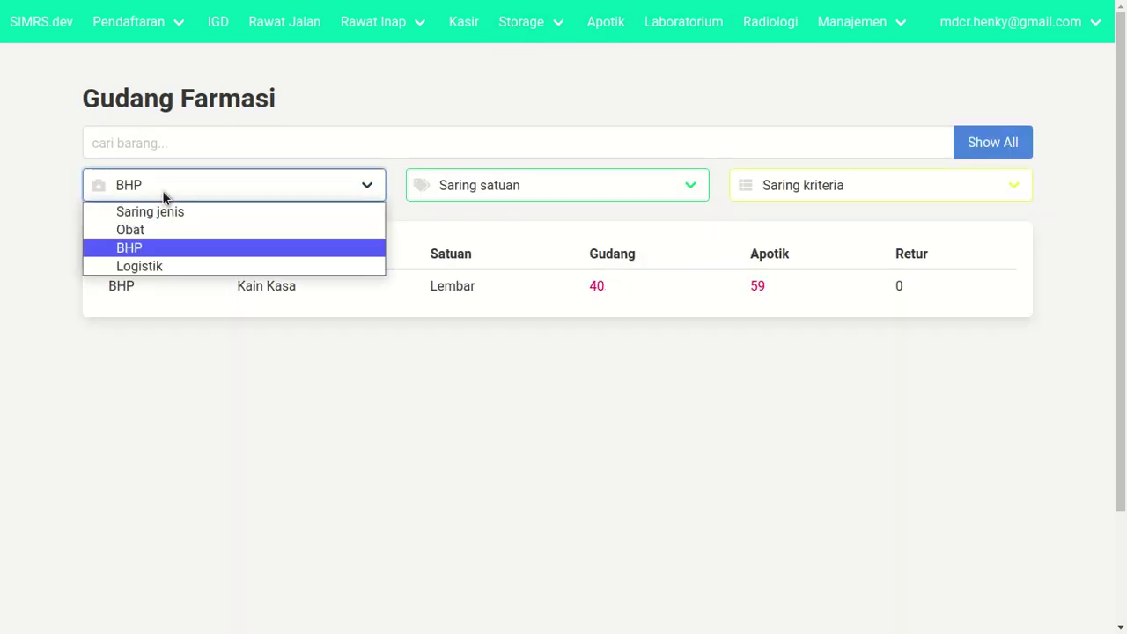
{"action": "left_click", "coordinate": [160, 236]}
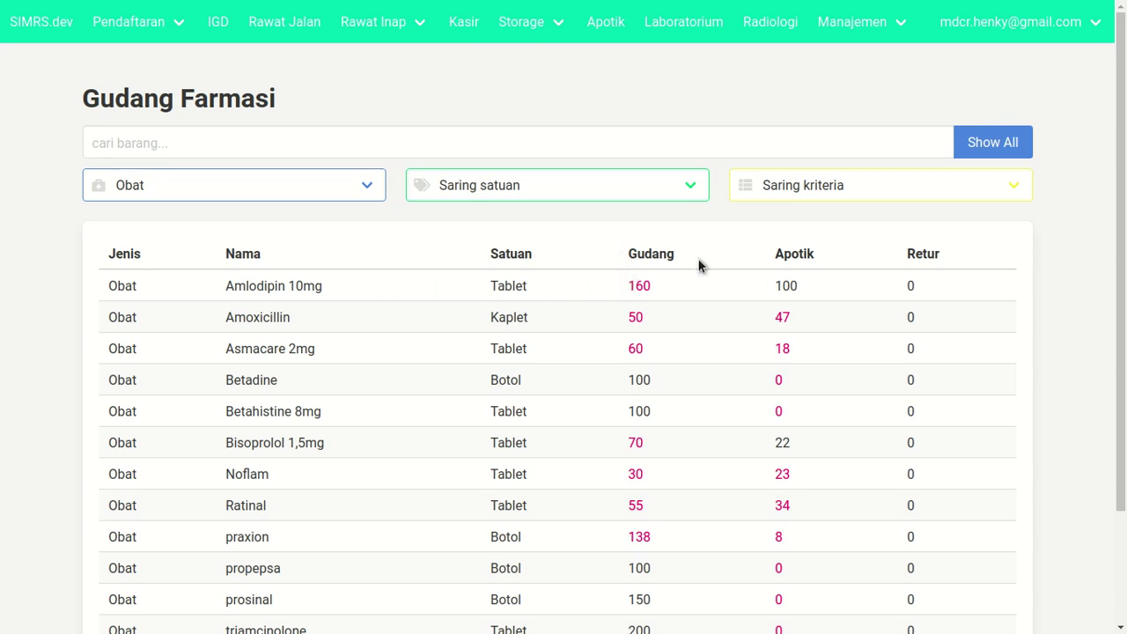
{"action": "left_click_drag", "start_coordinate": [629, 249], "coordinate": [1032, 266]}
{"action": "left_click", "coordinate": [953, 266]}
{"action": "scroll", "coordinate": [558, 329], "scroll_direction": "down", "scroll_amount": 3}
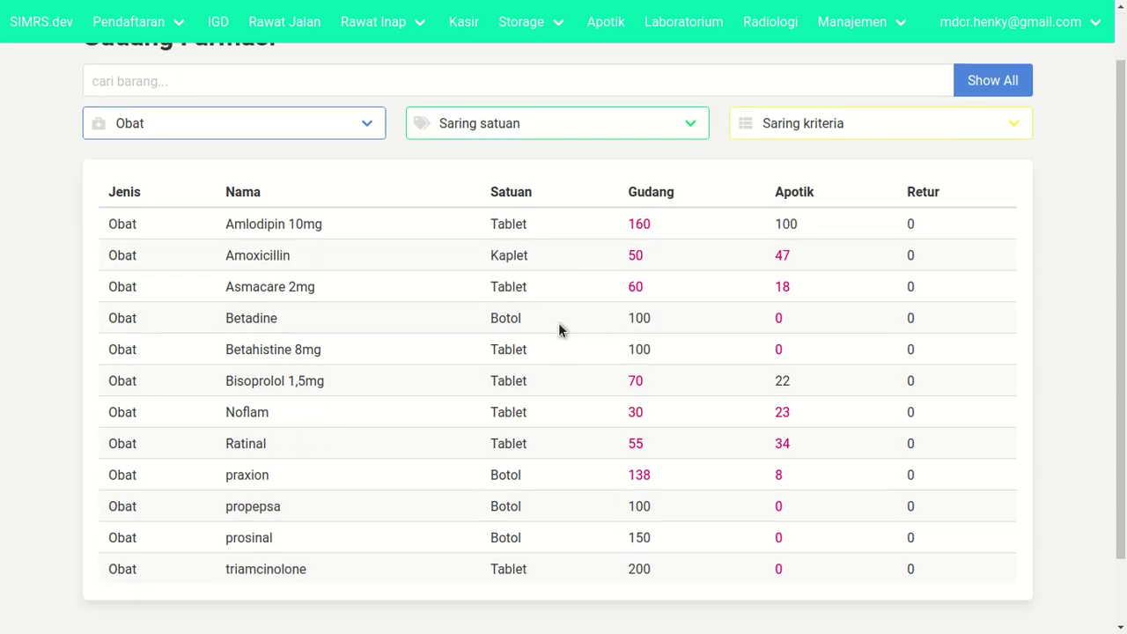
{"action": "scroll", "coordinate": [511, 355], "scroll_direction": "up", "scroll_amount": 1}
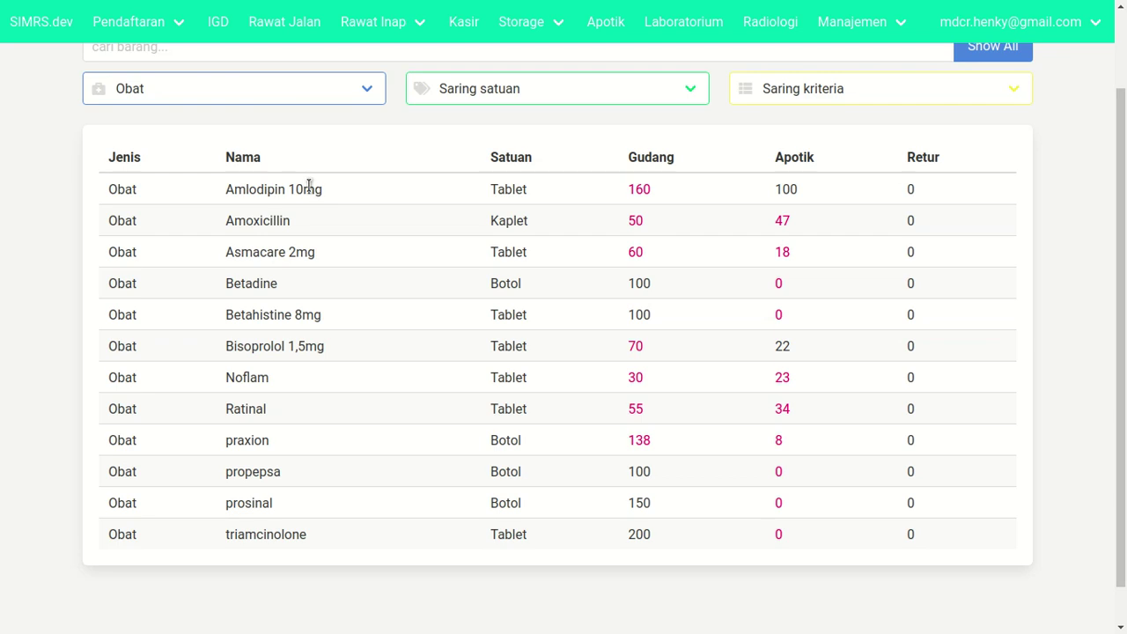
- Request 50 units from Amlodipin 10mg batch abc123 via Jumlah diminta and submit
{"action": "left_click", "coordinate": [311, 188]}
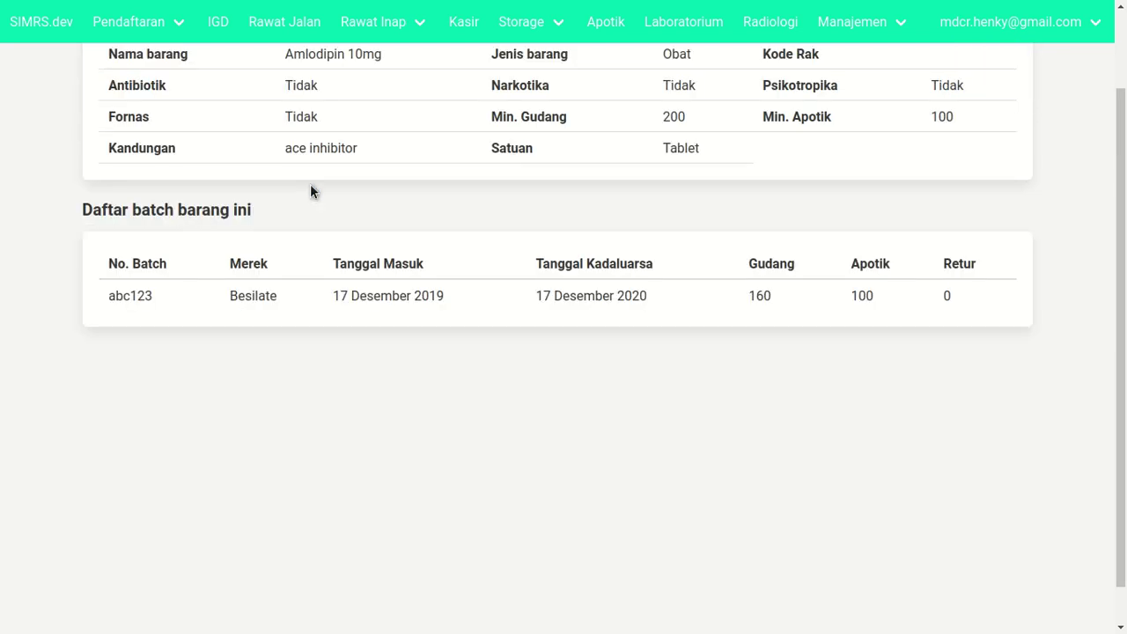
{"action": "scroll", "coordinate": [742, 318], "scroll_direction": "up", "scroll_amount": 2}
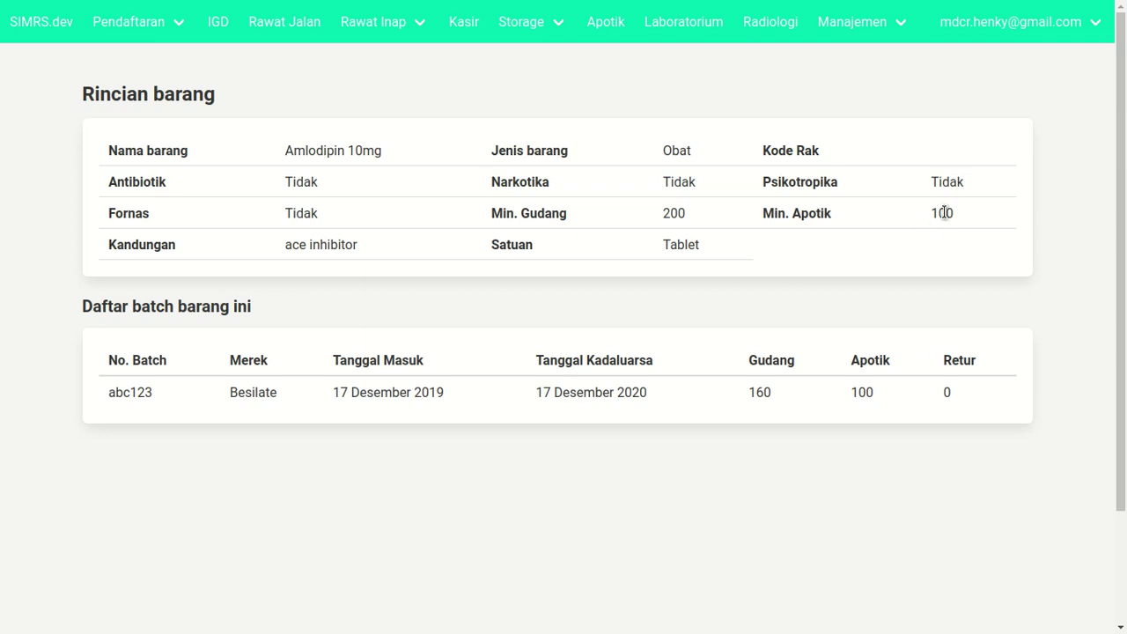
{"action": "left_click", "coordinate": [866, 401]}
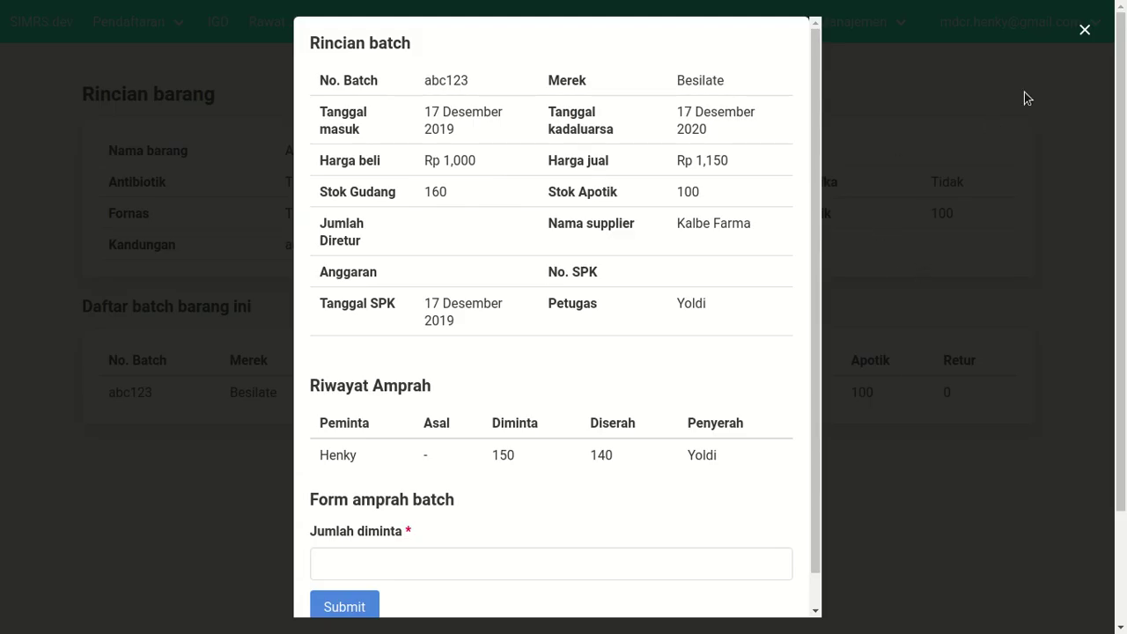
{"action": "left_click", "coordinate": [1088, 39]}
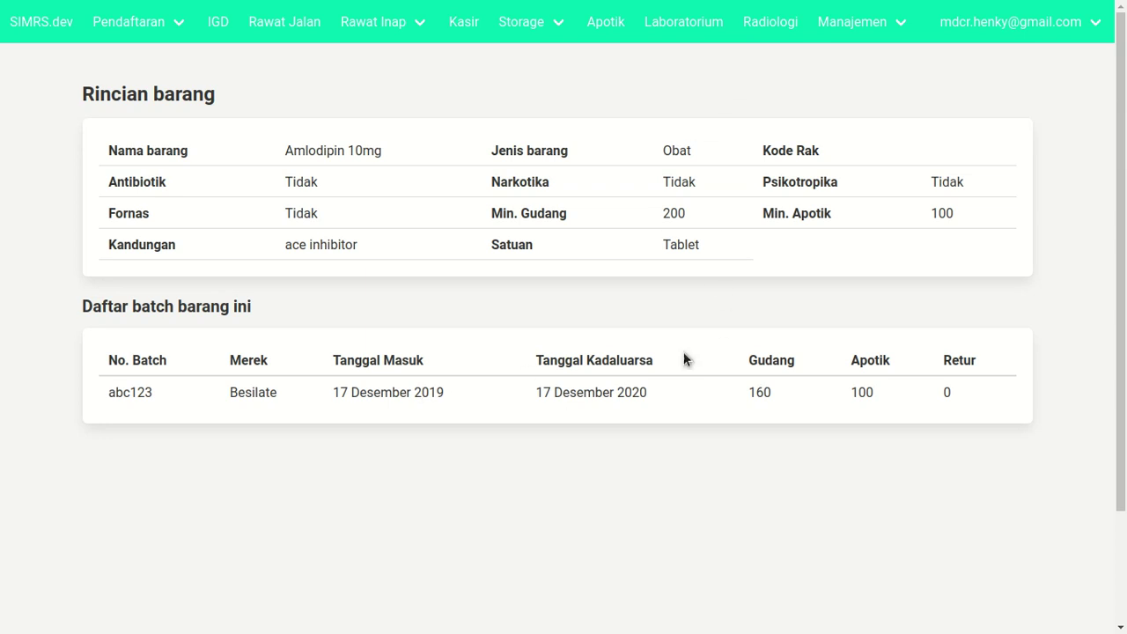
{"action": "left_click", "coordinate": [736, 396]}
{"action": "scroll", "coordinate": [562, 472], "scroll_direction": "down", "scroll_amount": 1}
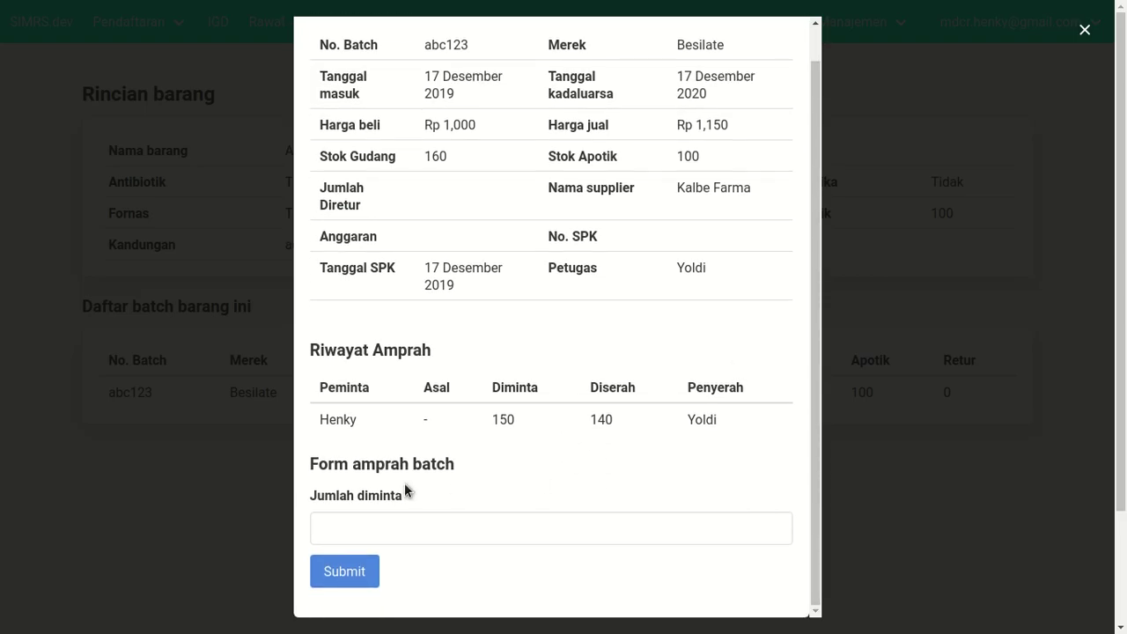
{"action": "left_click", "coordinate": [427, 515]}
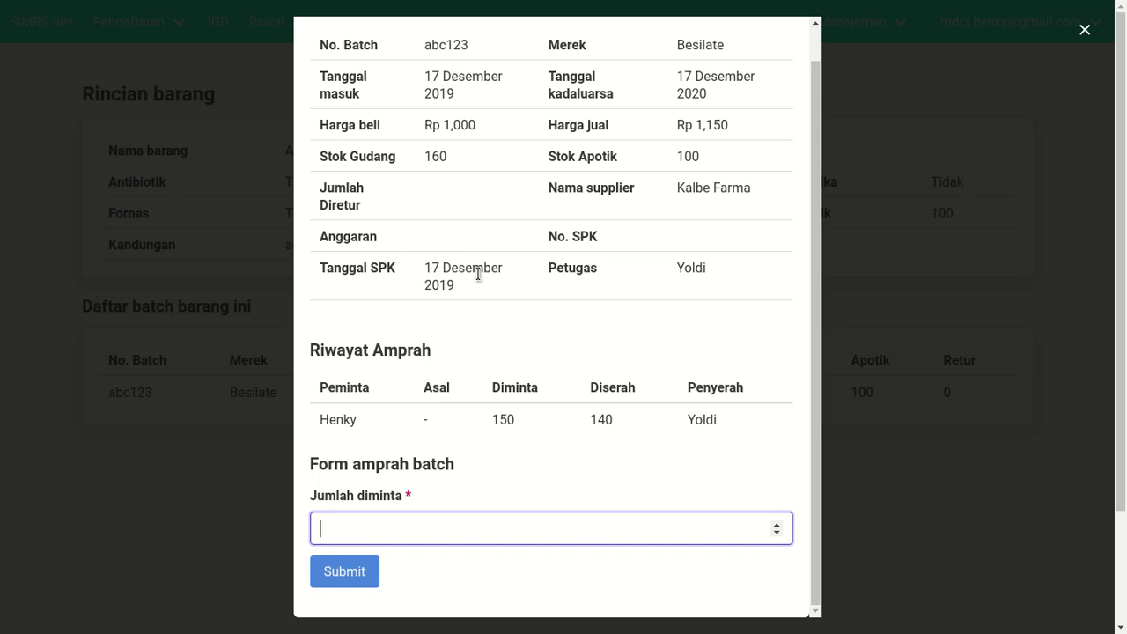
{"action": "type", "text": "50"}
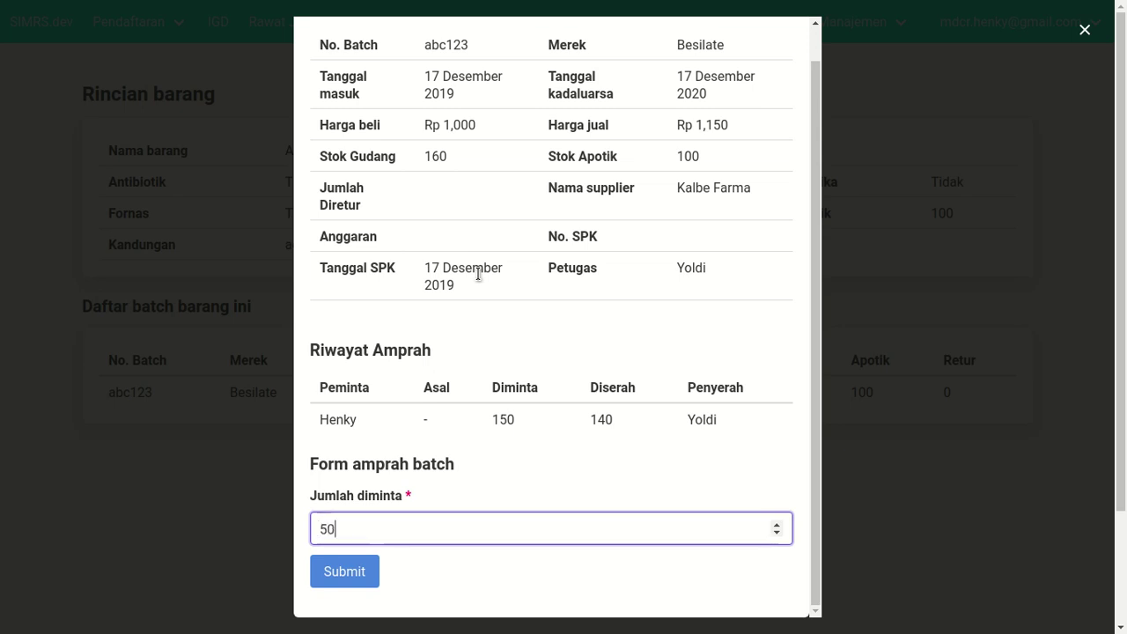
{"action": "left_click", "coordinate": [472, 563]}
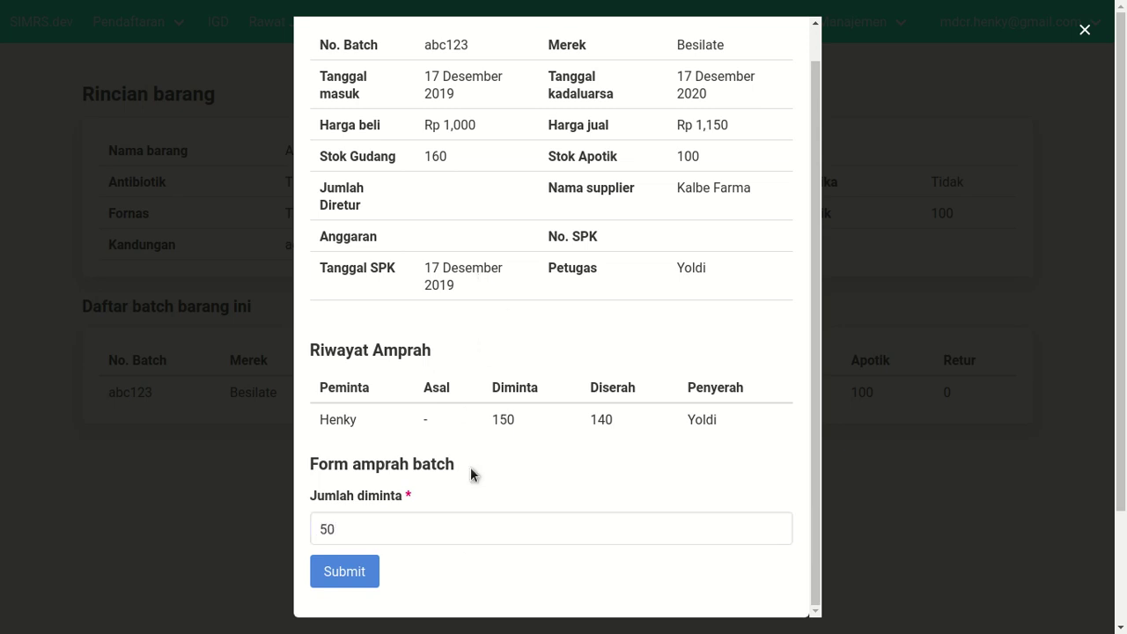
{"action": "left_click", "coordinate": [351, 572]}
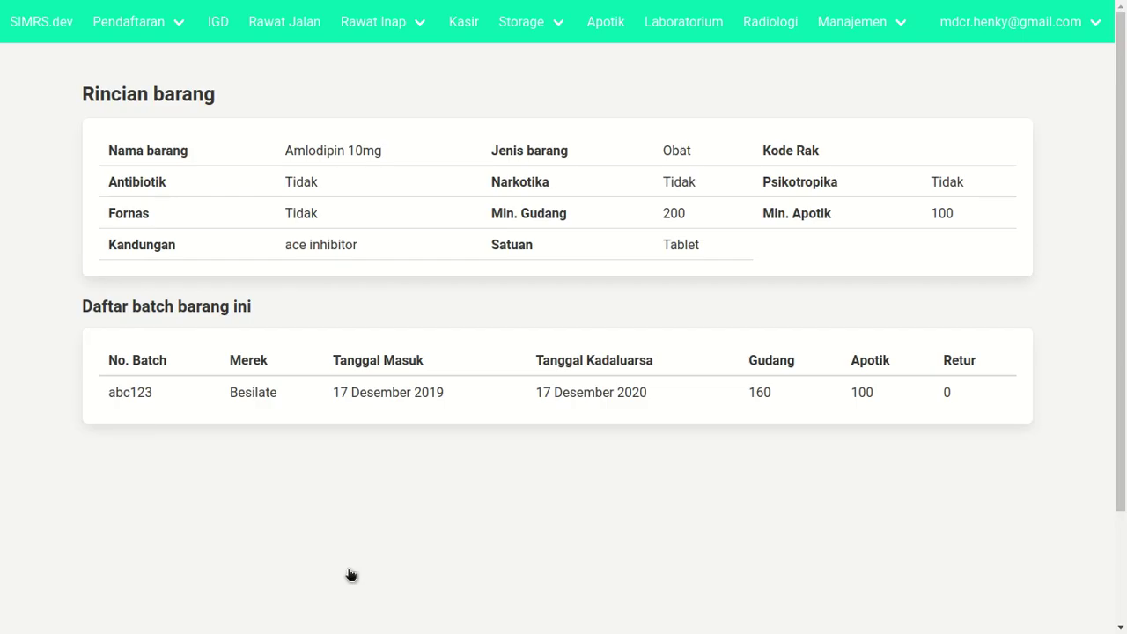
- Confirm the 50-unit Apotik request in batch abc123's Riwayat Amprah, then close the details
{"action": "left_click", "coordinate": [799, 391]}
{"action": "scroll", "coordinate": [510, 449], "scroll_direction": "down", "scroll_amount": 1}
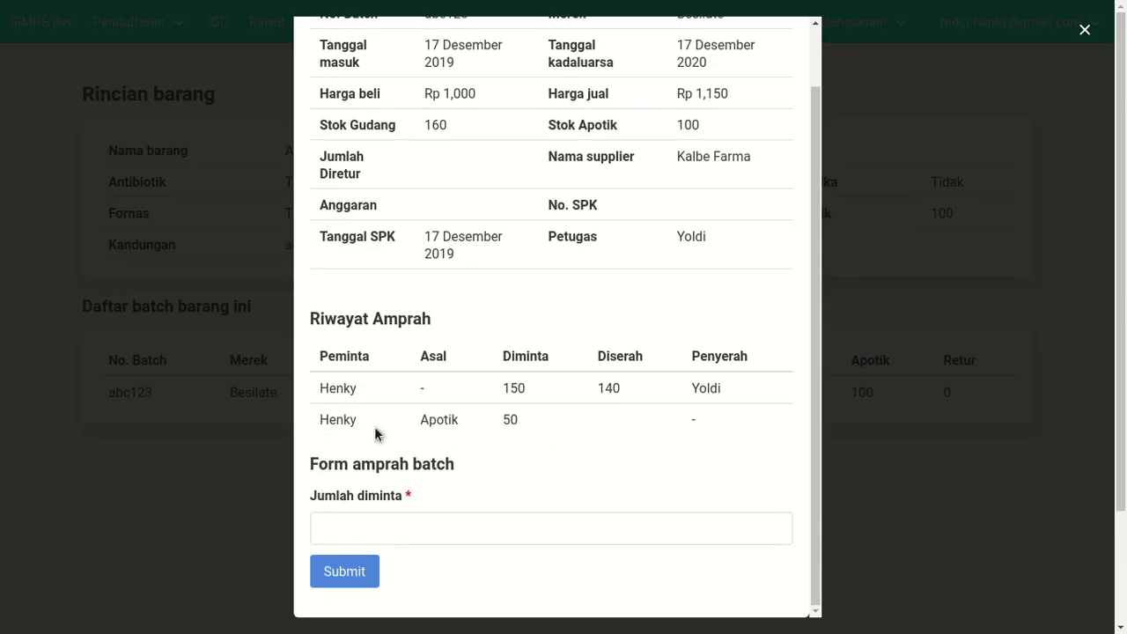
{"action": "double_click", "coordinate": [324, 421]}
{"action": "double_click", "coordinate": [425, 421]}
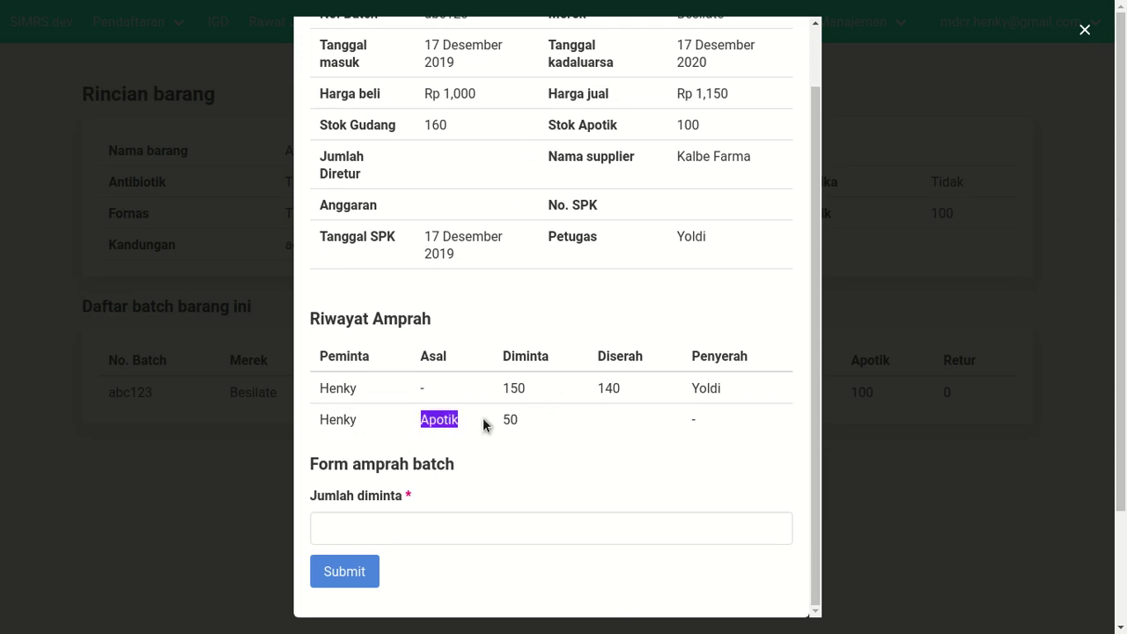
{"action": "double_click", "coordinate": [506, 421]}
{"action": "left_click", "coordinate": [592, 431]}
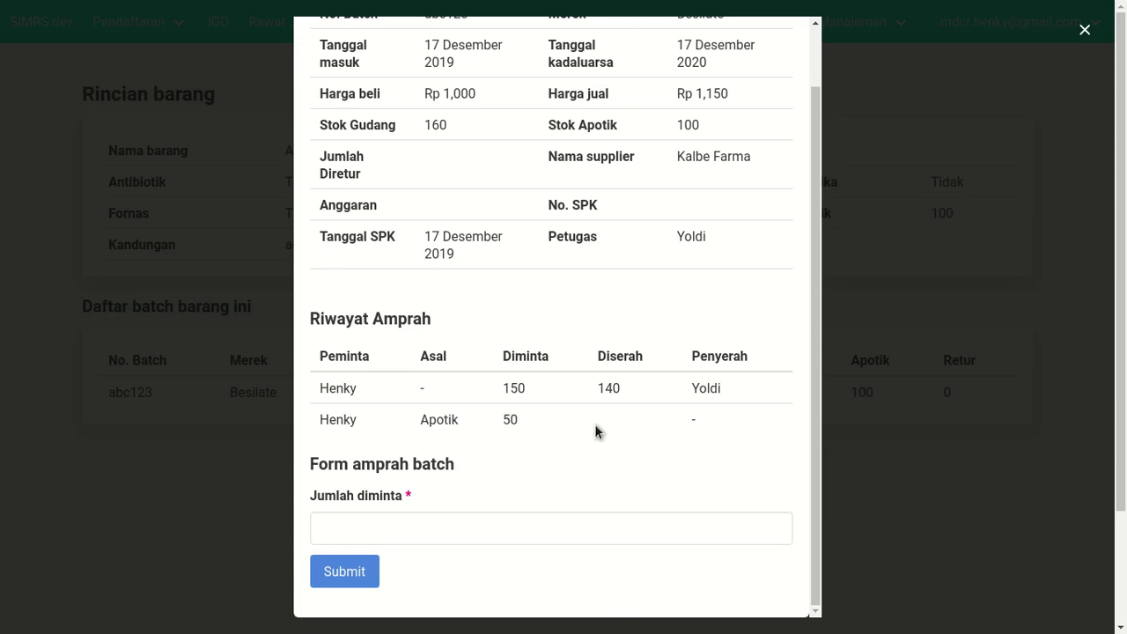
{"action": "left_click", "coordinate": [1084, 31]}
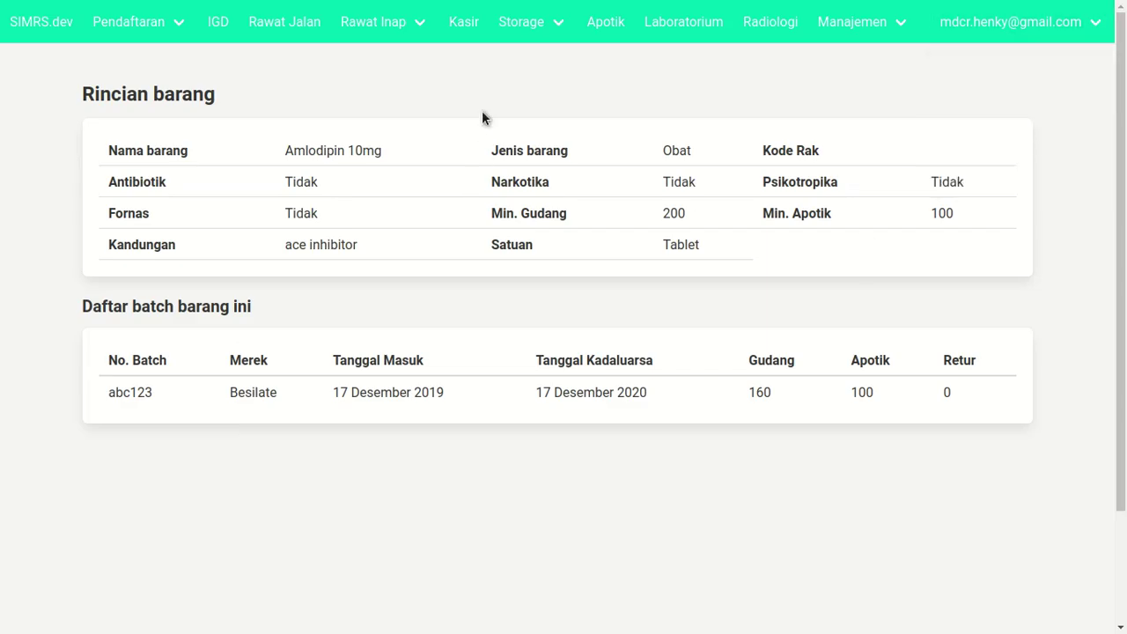
- Review the Amprah request queue, then log out of the current account
{"action": "mouse_move", "coordinate": [518, 20]}
{"action": "left_click", "coordinate": [524, 70]}
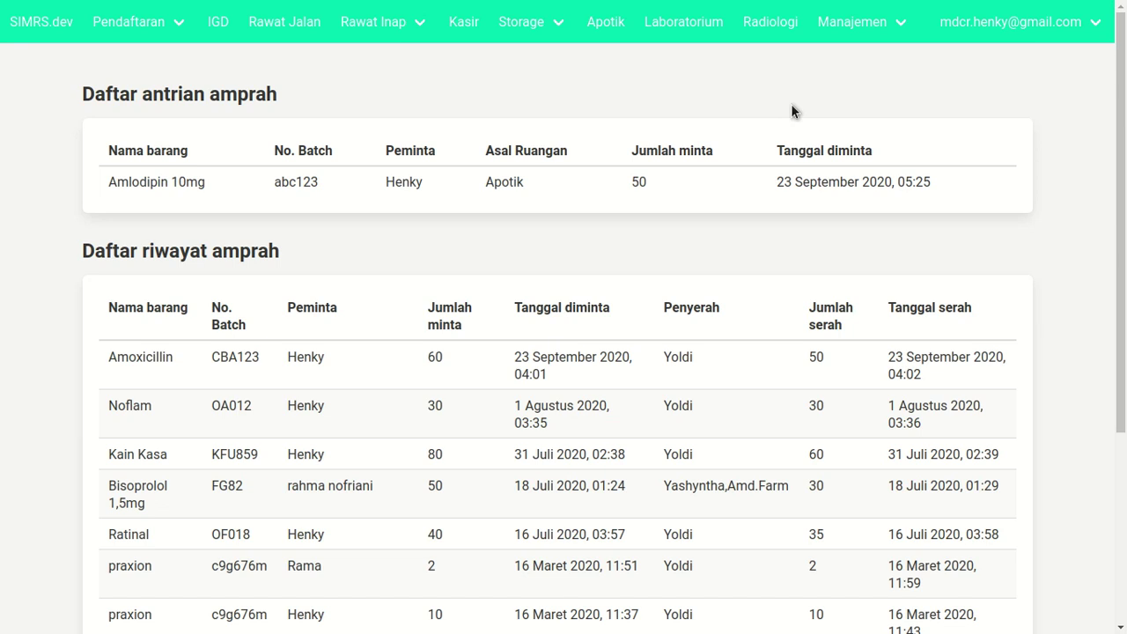
{"action": "mouse_move", "coordinate": [1013, 22]}
{"action": "left_click", "coordinate": [968, 169]}
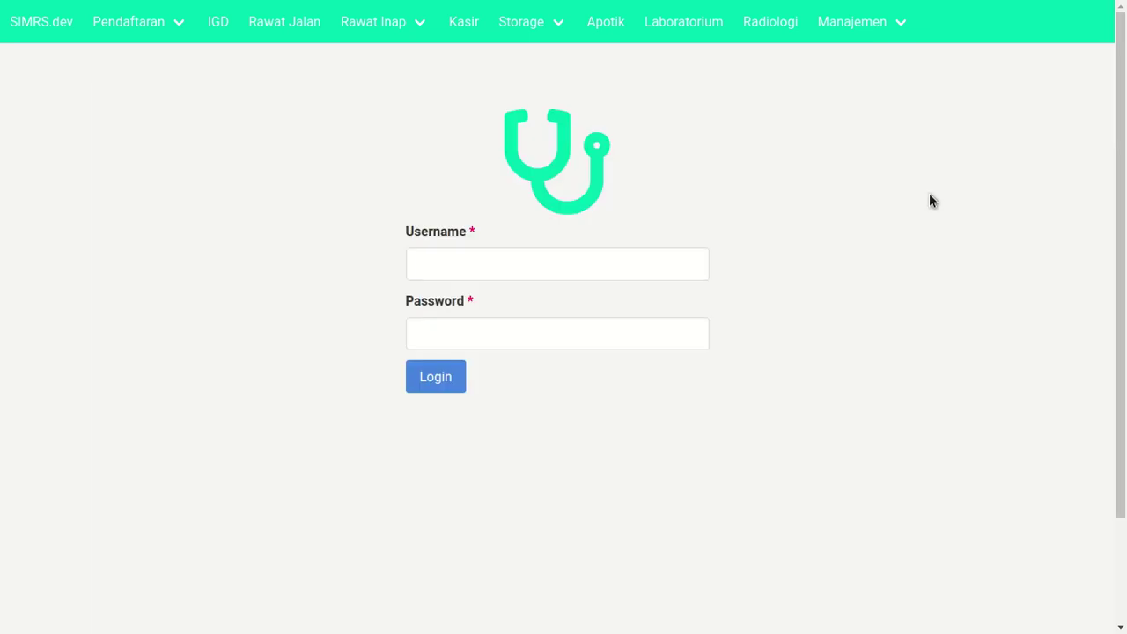
- Log in as the warehouse staff user with a saved username and the account password
{"action": "type", "text": "mdcr"}
{"action": "key", "text": "Down"}
{"action": "key", "text": "Down"}
{"action": "key", "text": "Down"}
{"action": "key", "text": "Down"}
{"action": "key", "text": "Down"}
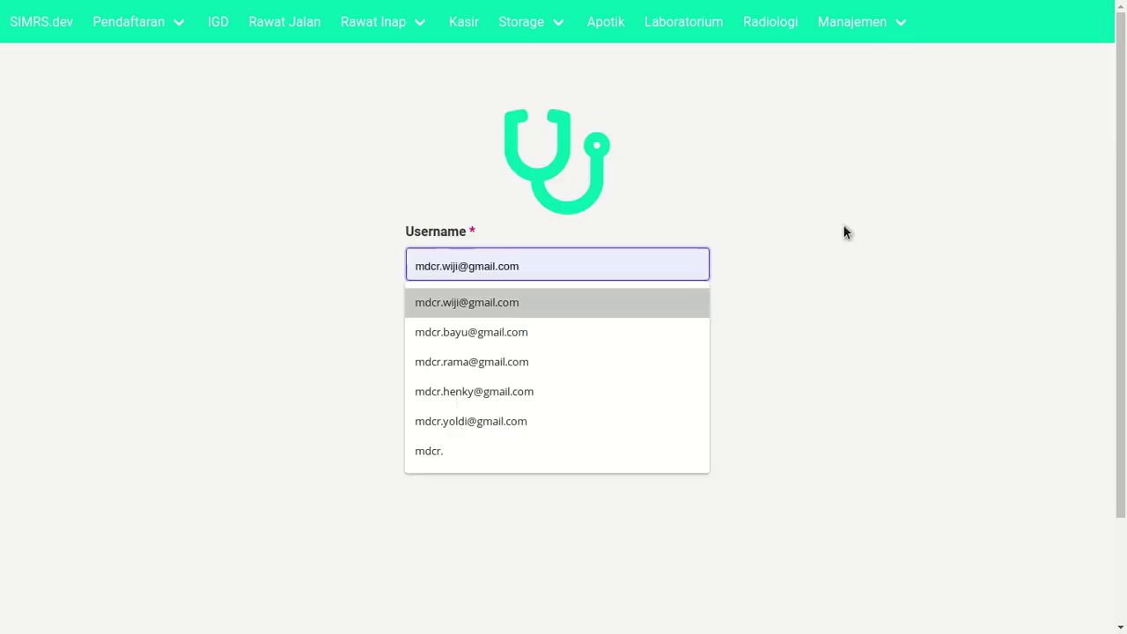
{"action": "key", "text": "Down"}
{"action": "key", "text": "Up"}
{"action": "key", "text": "Return"}
{"action": "key", "text": "Tab"}
{"action": "type", "text": "•••••"}
{"action": "key", "text": "Return"}
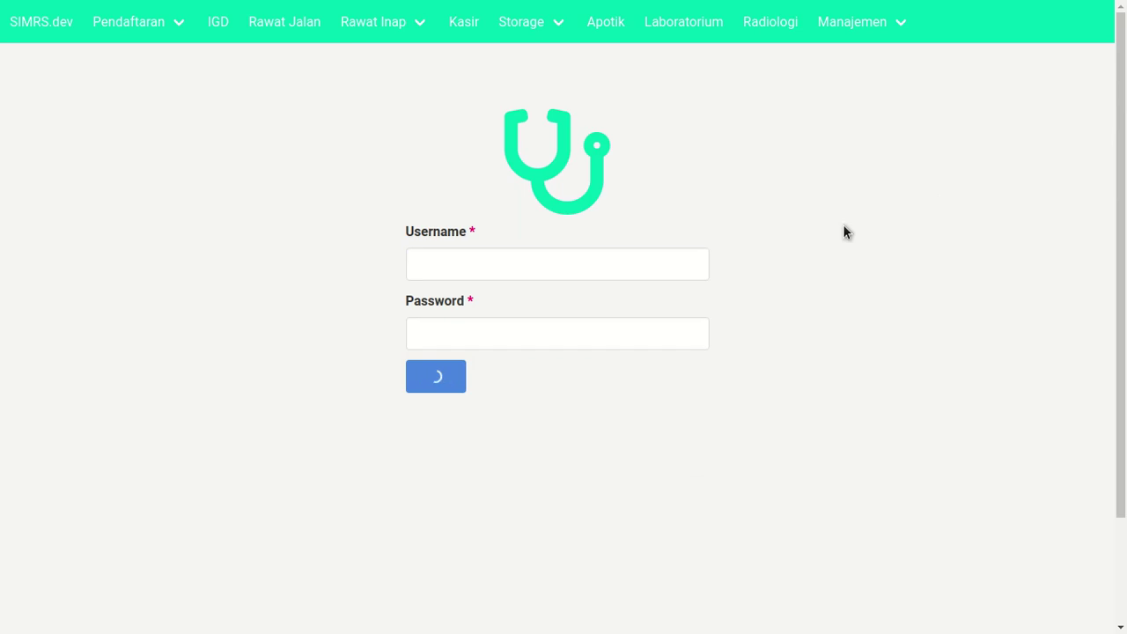
- Open the Amprah page and the response form for the Amlodipin 10mg request
{"action": "left_click", "coordinate": [534, 32]}
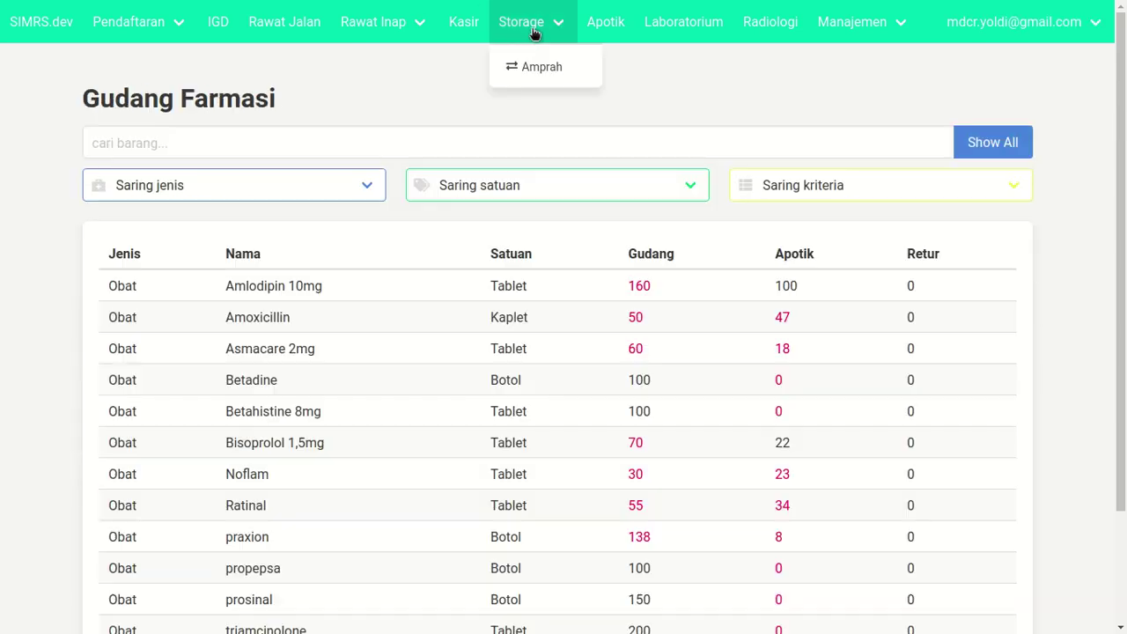
{"action": "double_click", "coordinate": [531, 67]}
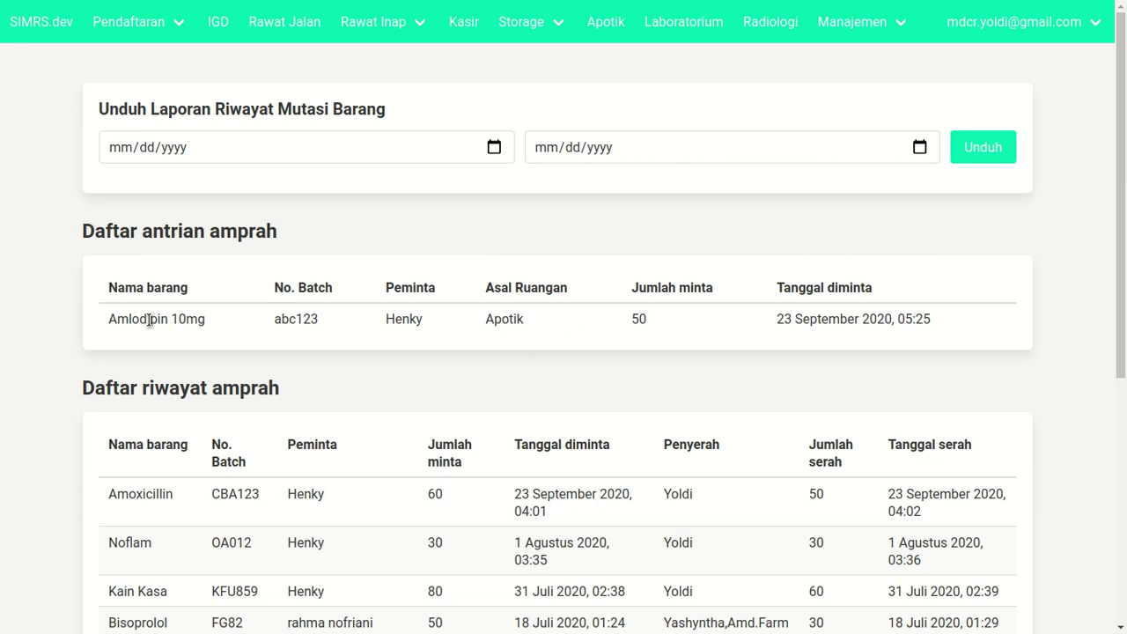
{"action": "left_click", "coordinate": [829, 315]}
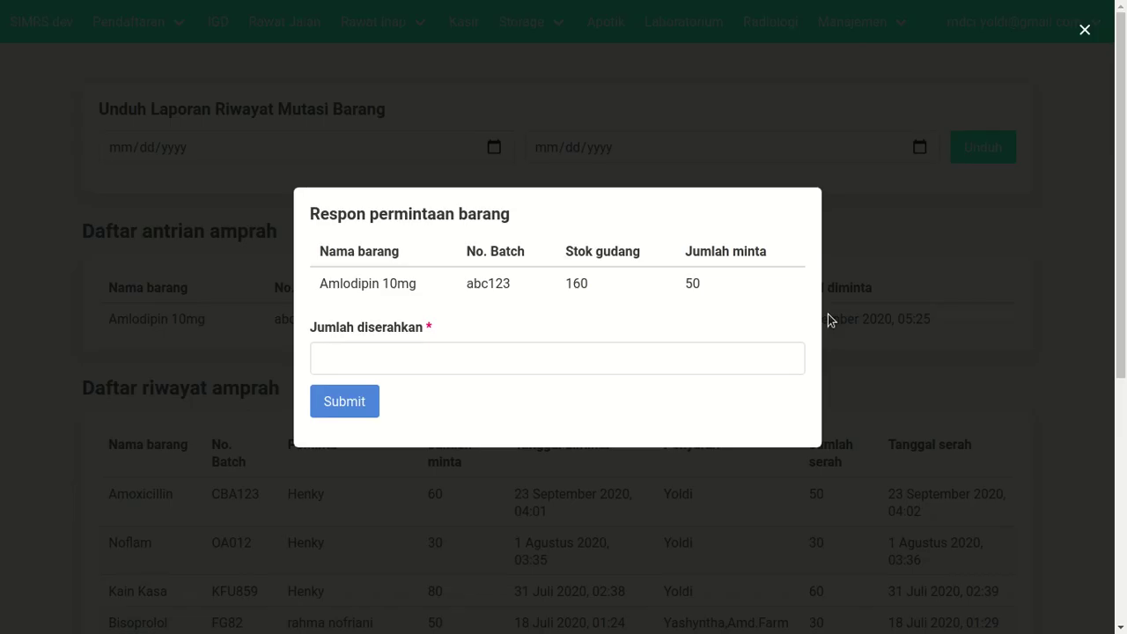
- Hand over 60 units in Jumlah diserahkan and submit the response
{"action": "left_click", "coordinate": [507, 357]}
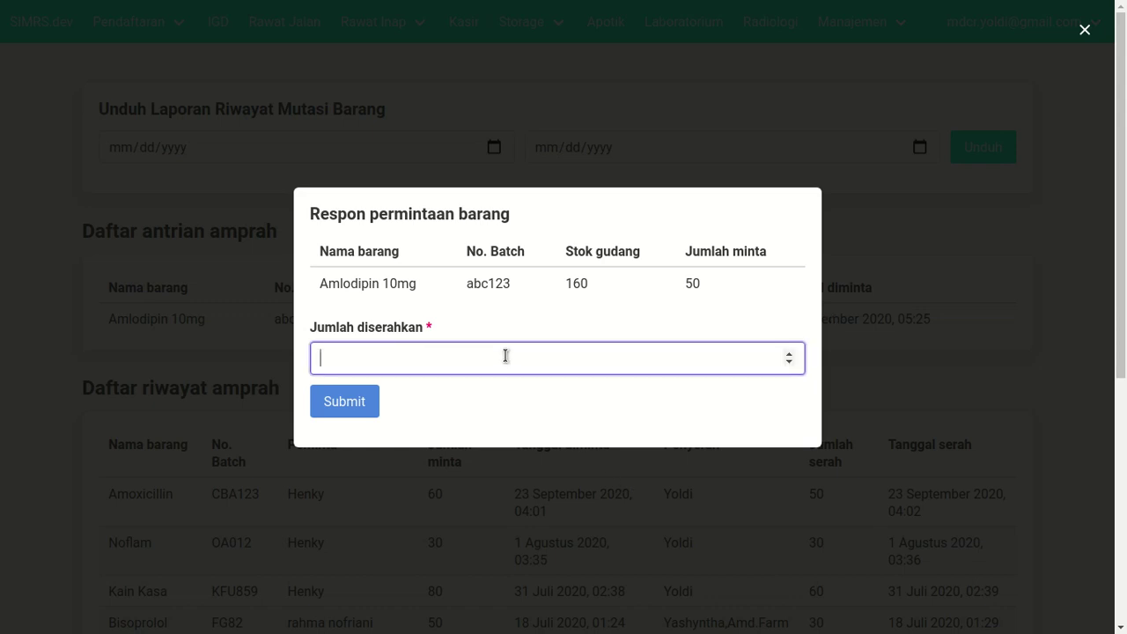
{"action": "type", "text": "60"}
{"action": "key", "text": "BackSpace"}
{"action": "key", "text": "BackSpace"}
{"action": "type", "text": "30"}
{"action": "key", "text": "BackSpace"}
{"action": "key", "text": "BackSpace"}
{"action": "type", "text": "170"}
{"action": "key", "text": "BackSpace"}
{"action": "key", "text": "BackSpace"}
{"action": "key", "text": "BackSpace"}
{"action": "type", "text": "60"}
{"action": "left_click", "coordinate": [421, 396]}
{"action": "left_click", "coordinate": [380, 354]}
{"action": "left_click", "coordinate": [417, 409]}
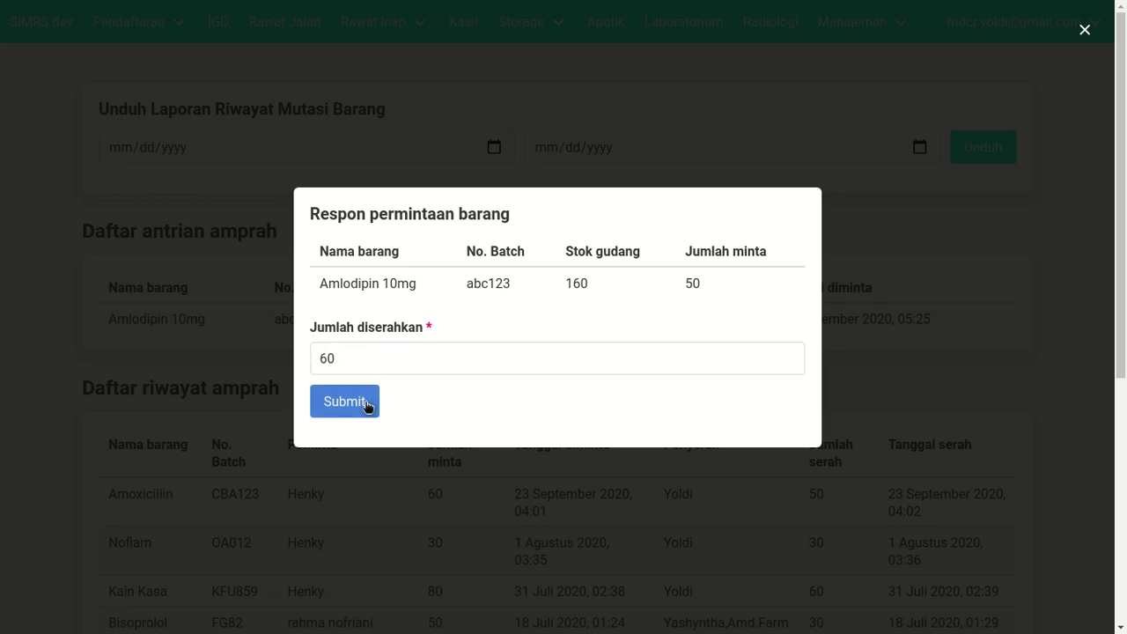
{"action": "left_click", "coordinate": [366, 403]}
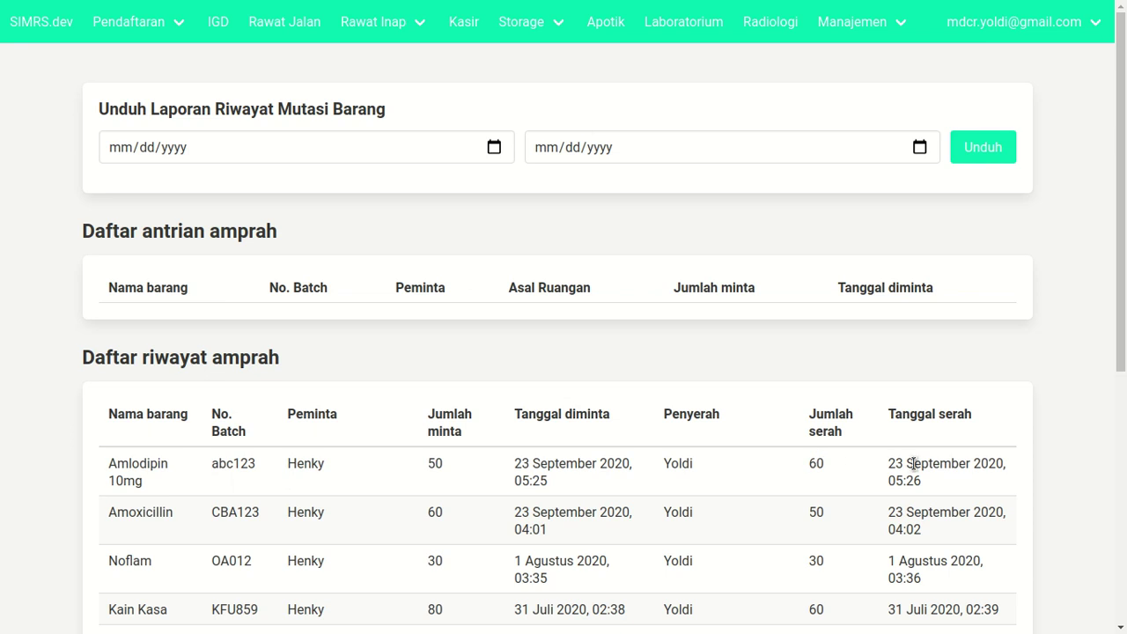
- Open Amlodipin 10mg's details from Gudang Farmasi, showing abc123 at 100 Gudang and 160 Apotik
{"action": "mouse_move", "coordinate": [965, 40]}
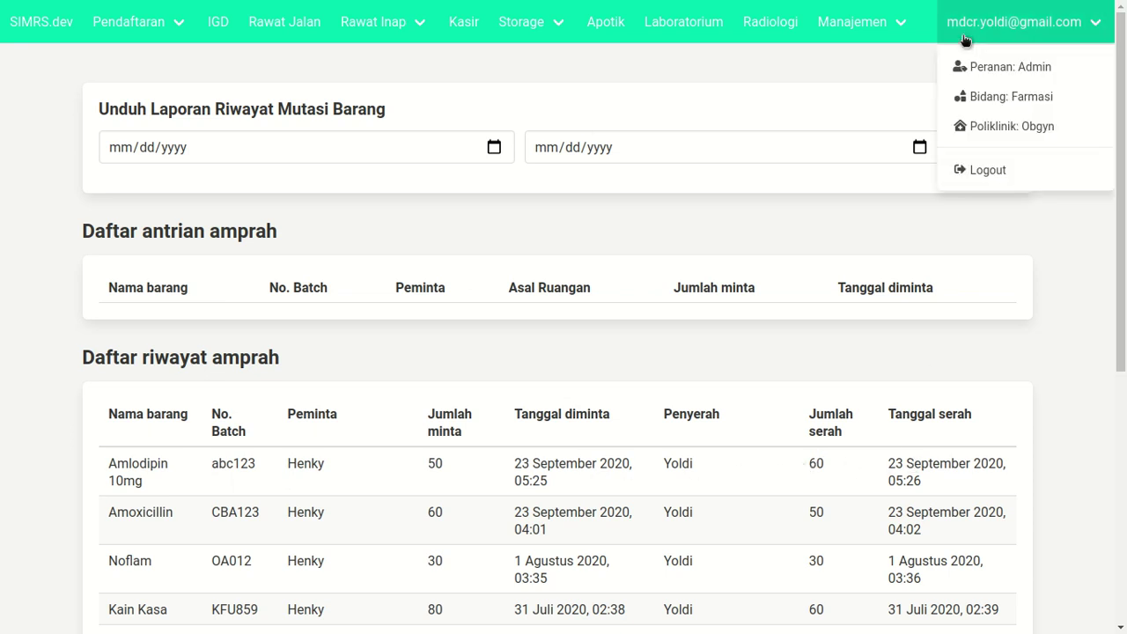
{"action": "left_click", "coordinate": [527, 41]}
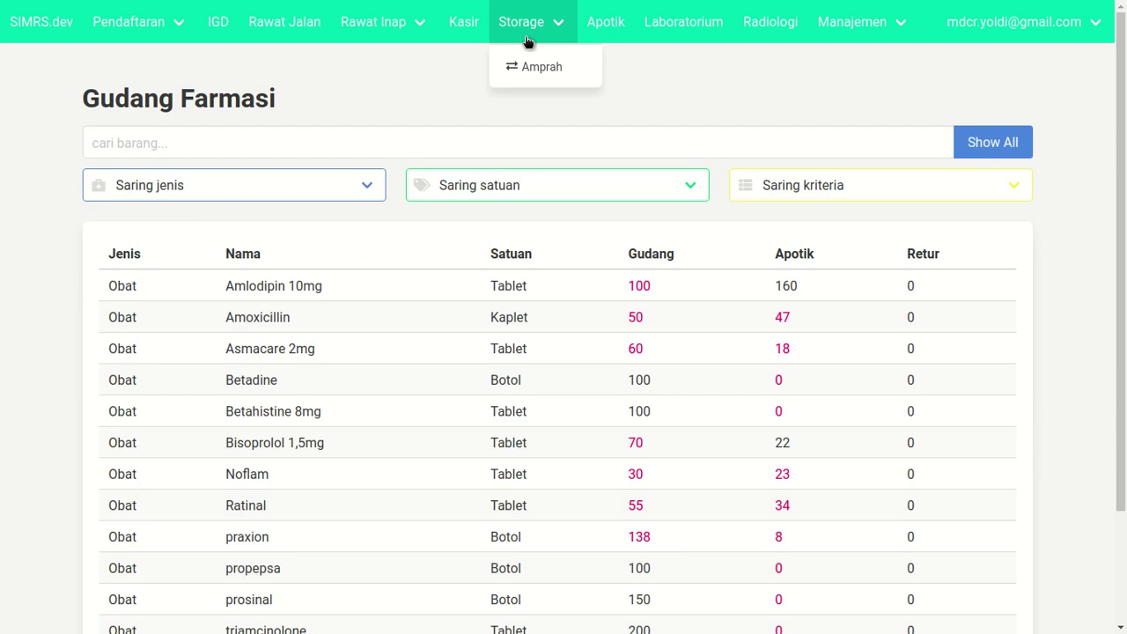
{"action": "left_click", "coordinate": [650, 282]}
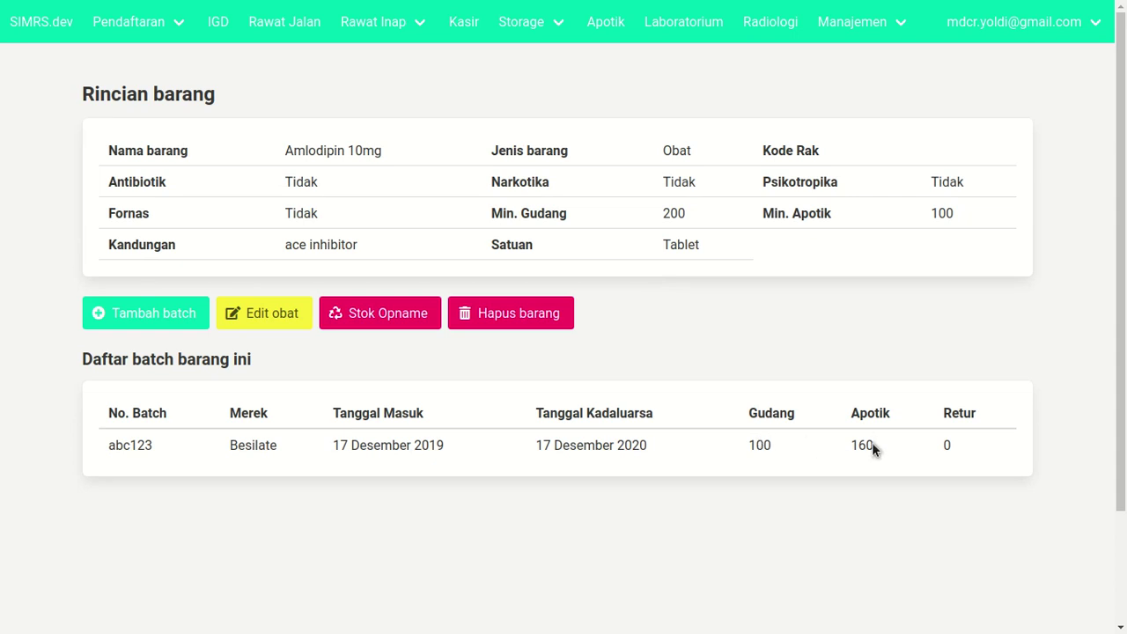
{"action": "left_click", "coordinate": [1004, 22]}
{"action": "mouse_move", "coordinate": [970, 39]}
{"action": "left_click", "coordinate": [509, 31]}
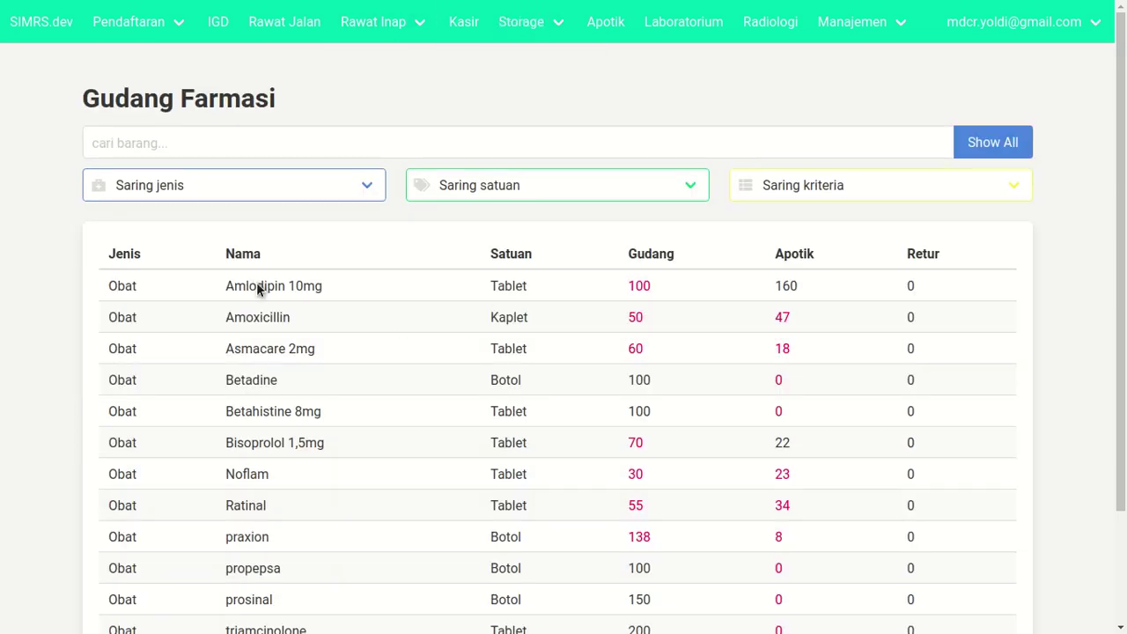
{"action": "left_click", "coordinate": [256, 285]}
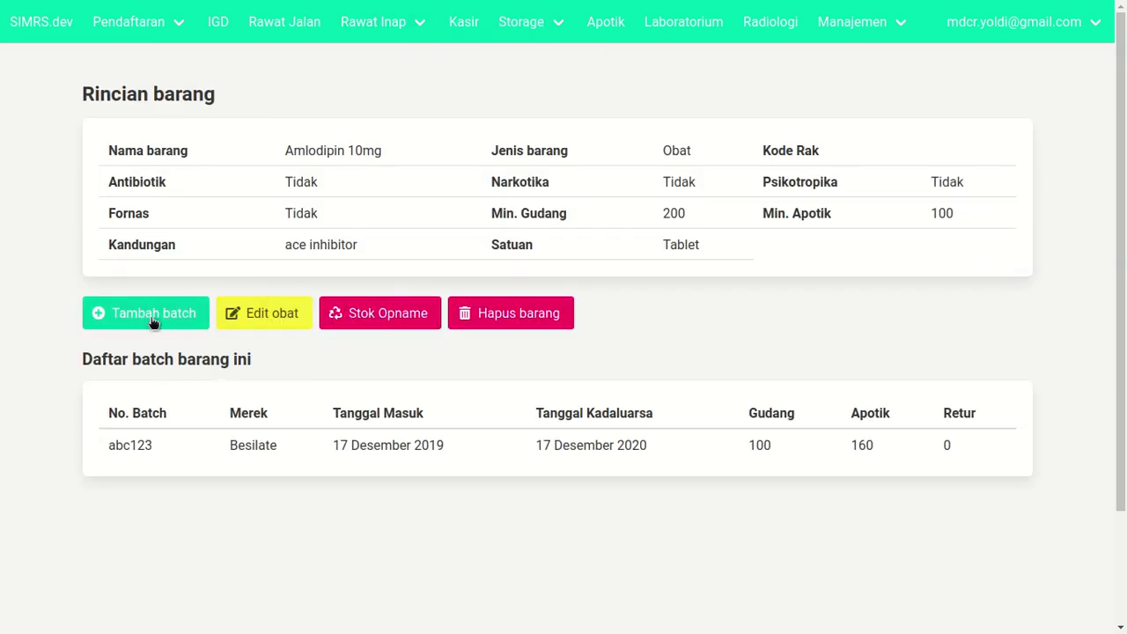
- Start a new batch DEF234, brand Kalbe, entry date today and expiry 09/23/2021
{"action": "left_click", "coordinate": [153, 322]}
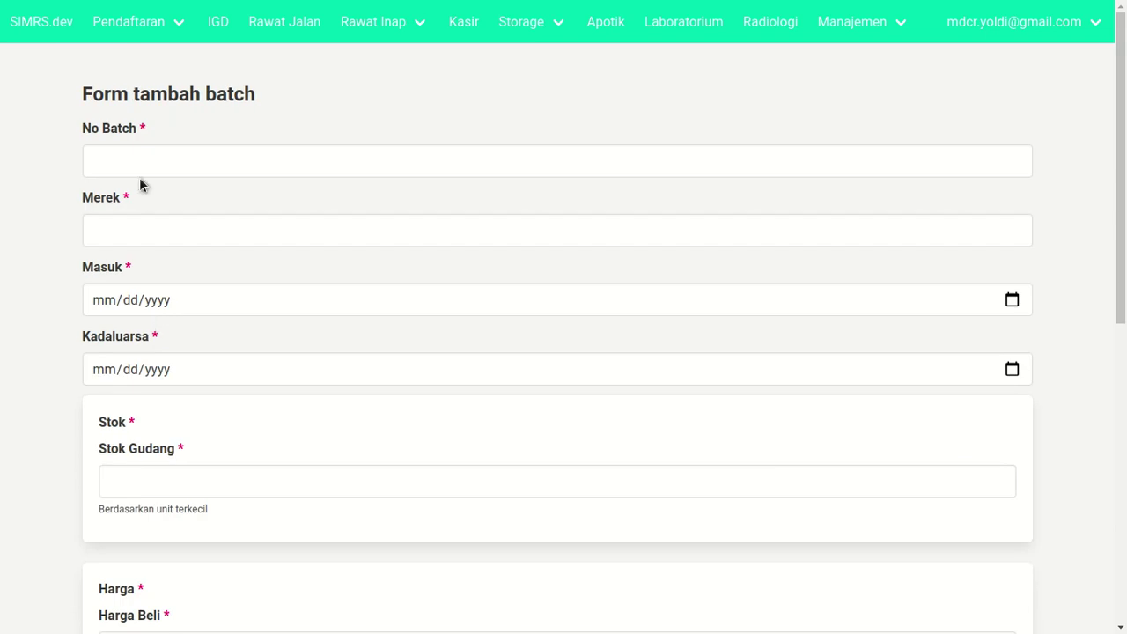
{"action": "left_click", "coordinate": [152, 150]}
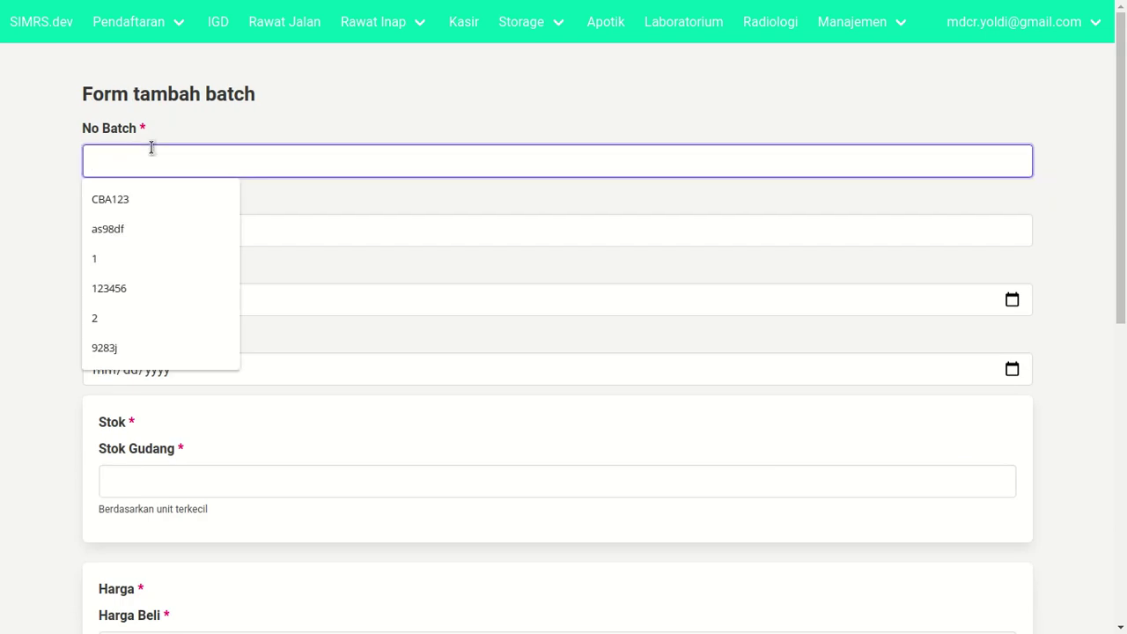
{"action": "type", "text": "DEF234"}
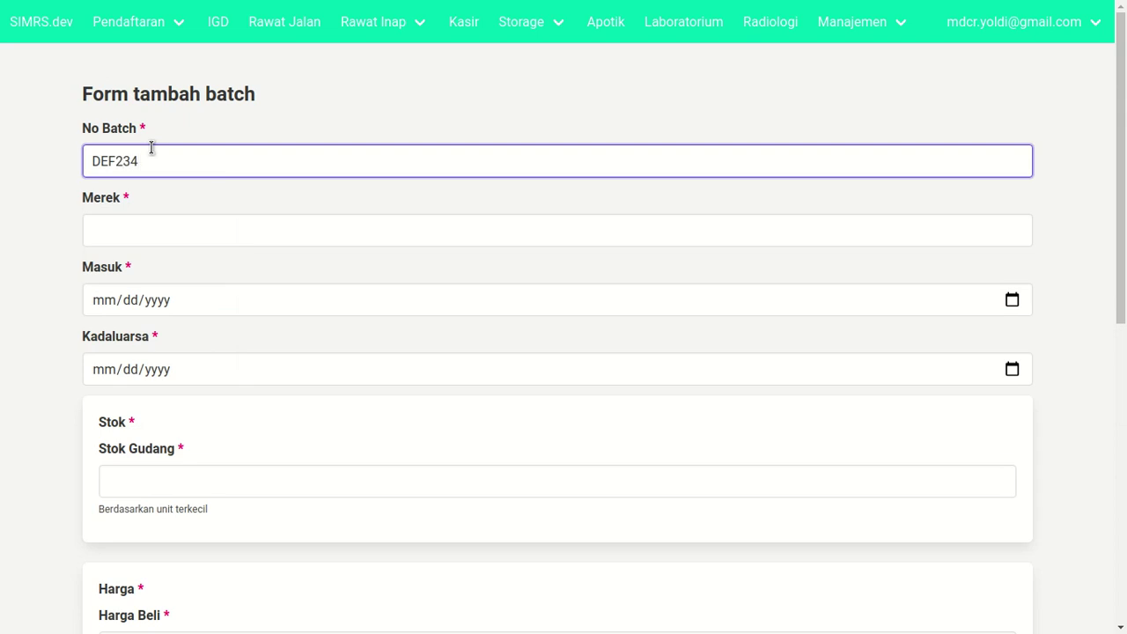
{"action": "left_click", "coordinate": [177, 230]}
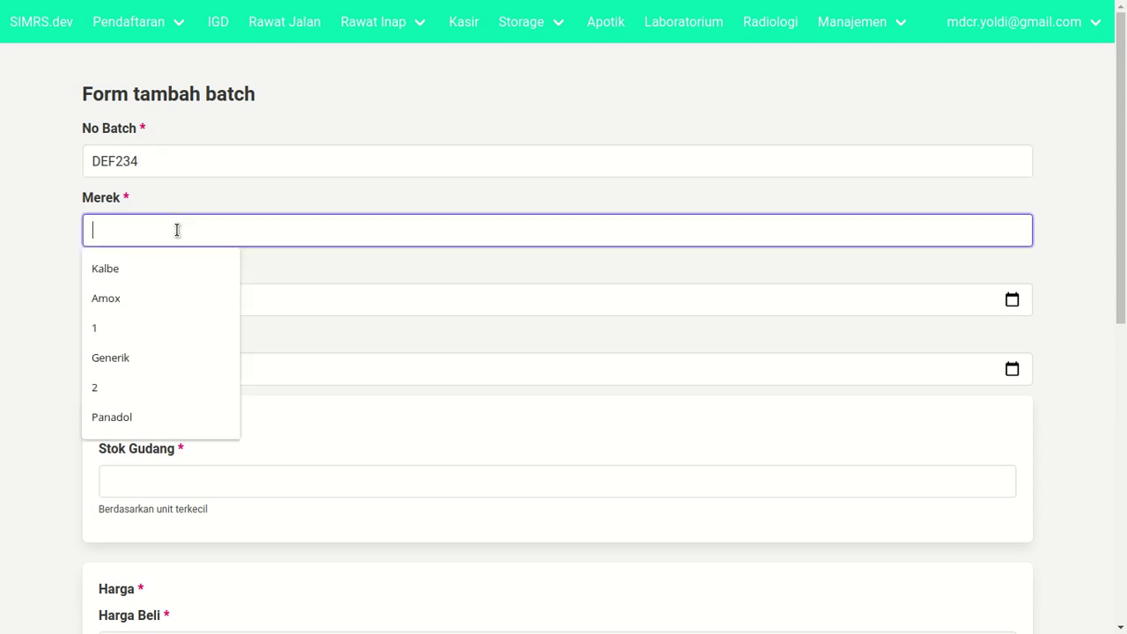
{"action": "type", "text": "Kalbe"}
{"action": "key", "text": "Tab"}
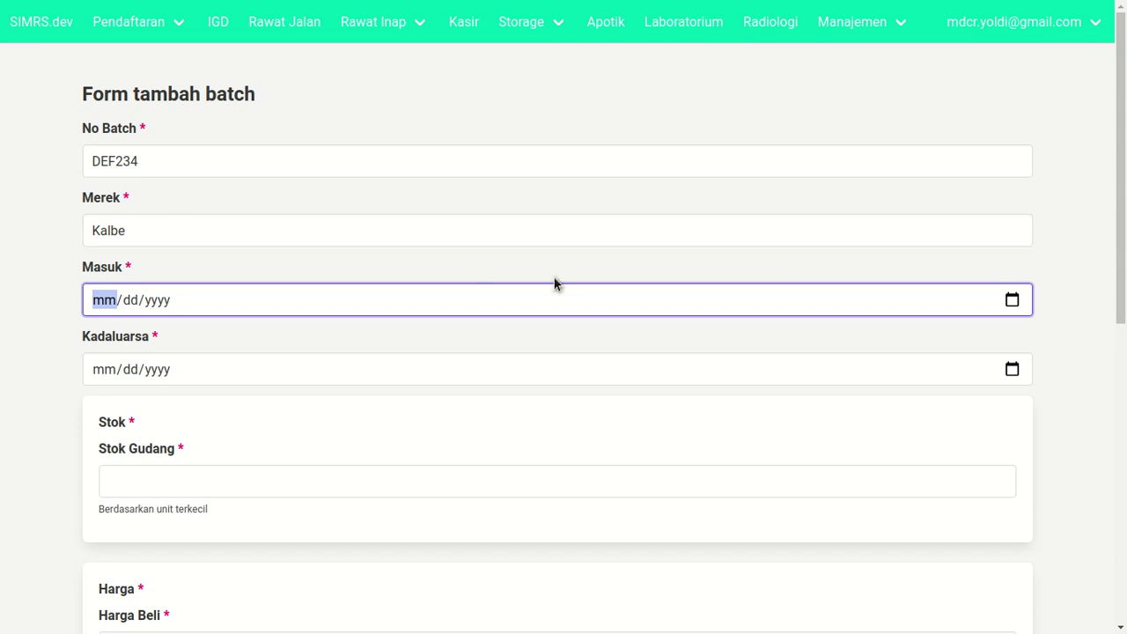
{"action": "left_click", "coordinate": [1012, 299]}
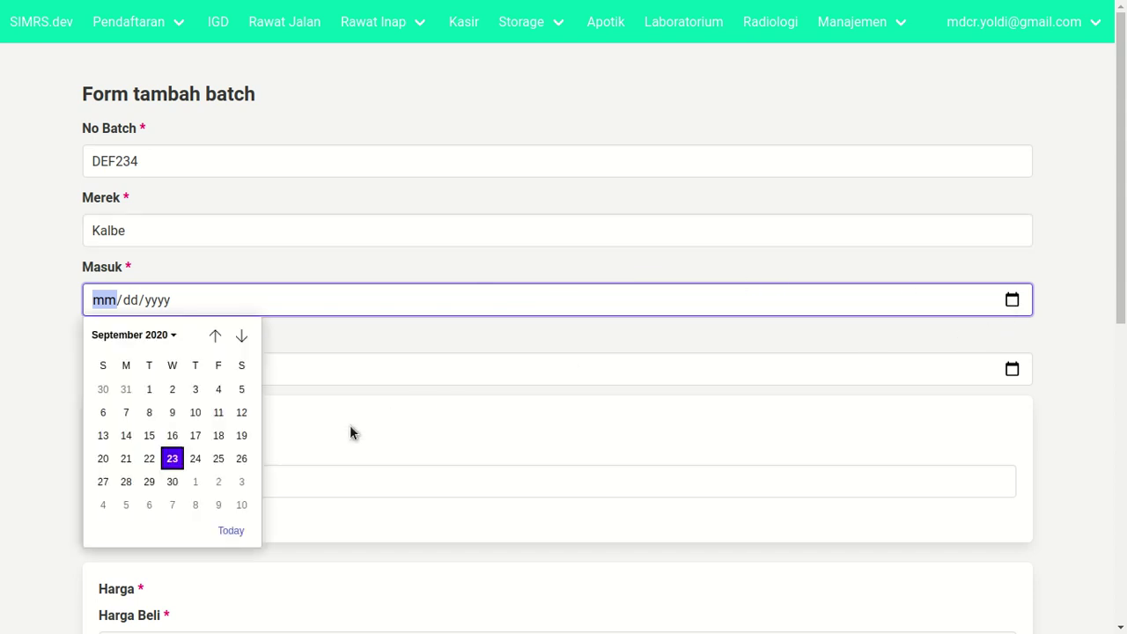
{"action": "left_click", "coordinate": [233, 531]}
{"action": "key", "text": "Tab"}
{"action": "key", "text": "Tab"}
{"action": "key", "text": "Tab"}
{"action": "type", "text": "09/23/"}
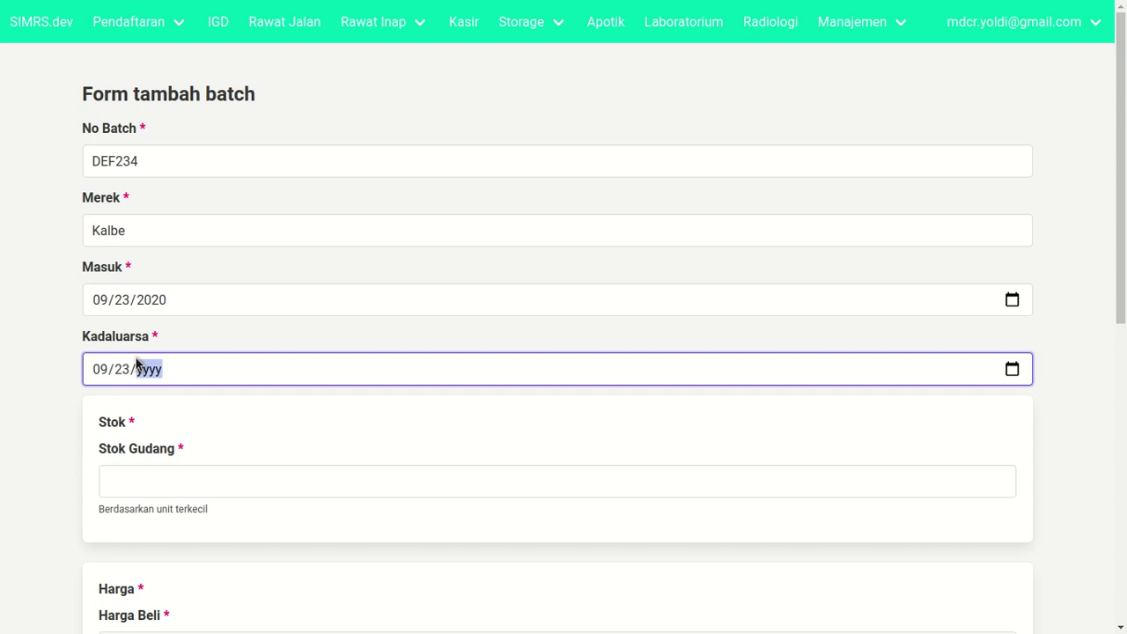
{"action": "type", "text": "2021"}
{"action": "left_click", "coordinate": [39, 342]}
- Enter warehouse stock 120, purchase price 1500 and selling price 2000
{"action": "scroll", "coordinate": [166, 393], "scroll_direction": "down", "scroll_amount": 2}
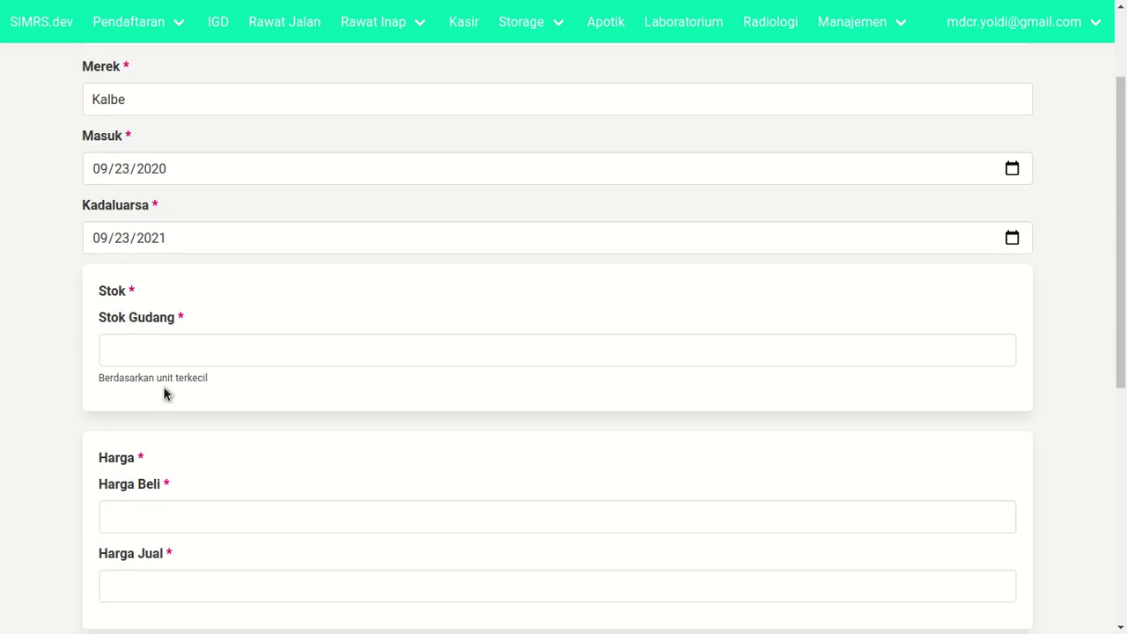
{"action": "left_click", "coordinate": [167, 351]}
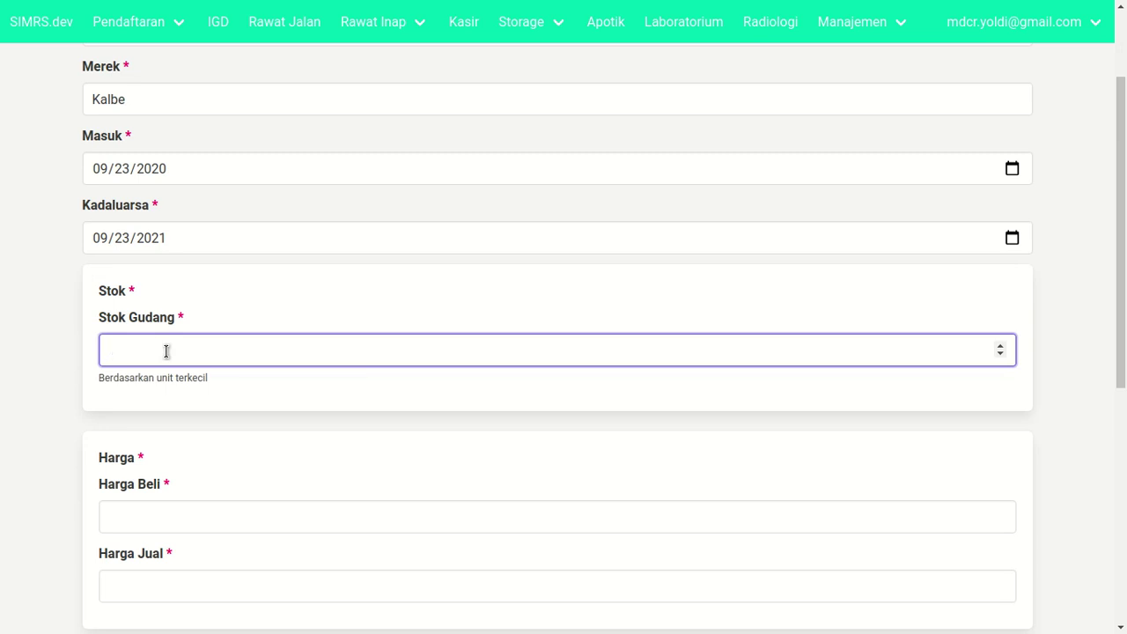
{"action": "type", "text": "120"}
{"action": "left_click", "coordinate": [120, 432]}
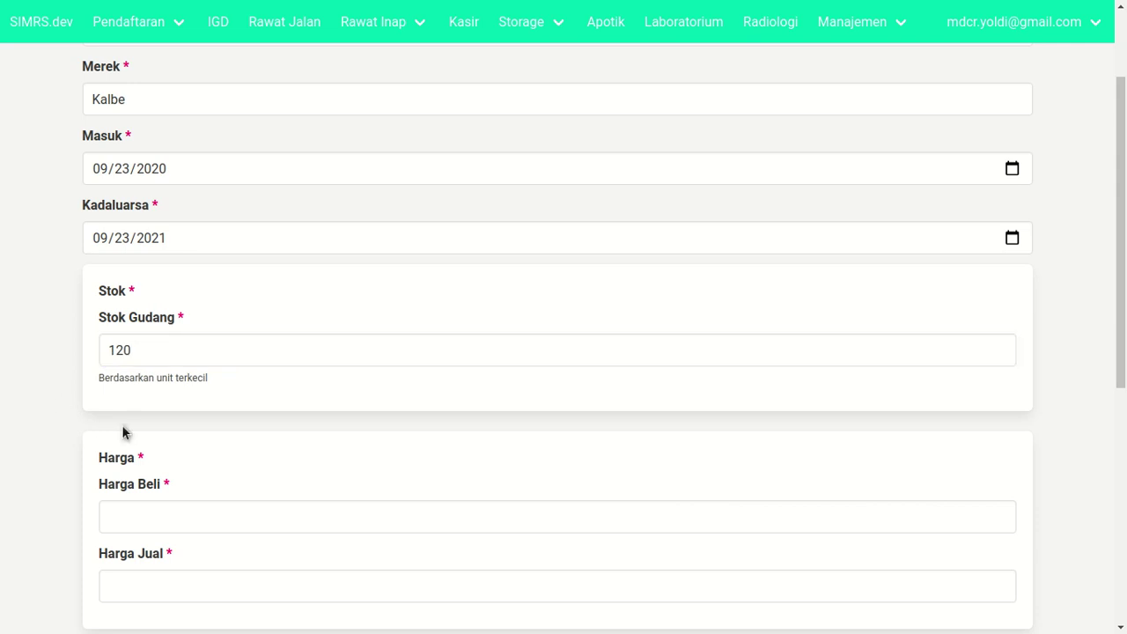
{"action": "scroll", "coordinate": [135, 400], "scroll_direction": "down", "scroll_amount": 2}
{"action": "left_click", "coordinate": [137, 349]}
{"action": "type", "text": "1500"}
{"action": "key", "text": "Tab"}
{"action": "type", "text": "2000"}
{"action": "scroll", "coordinate": [137, 352], "scroll_direction": "down", "scroll_amount": 2}
{"action": "left_click", "coordinate": [157, 380]}
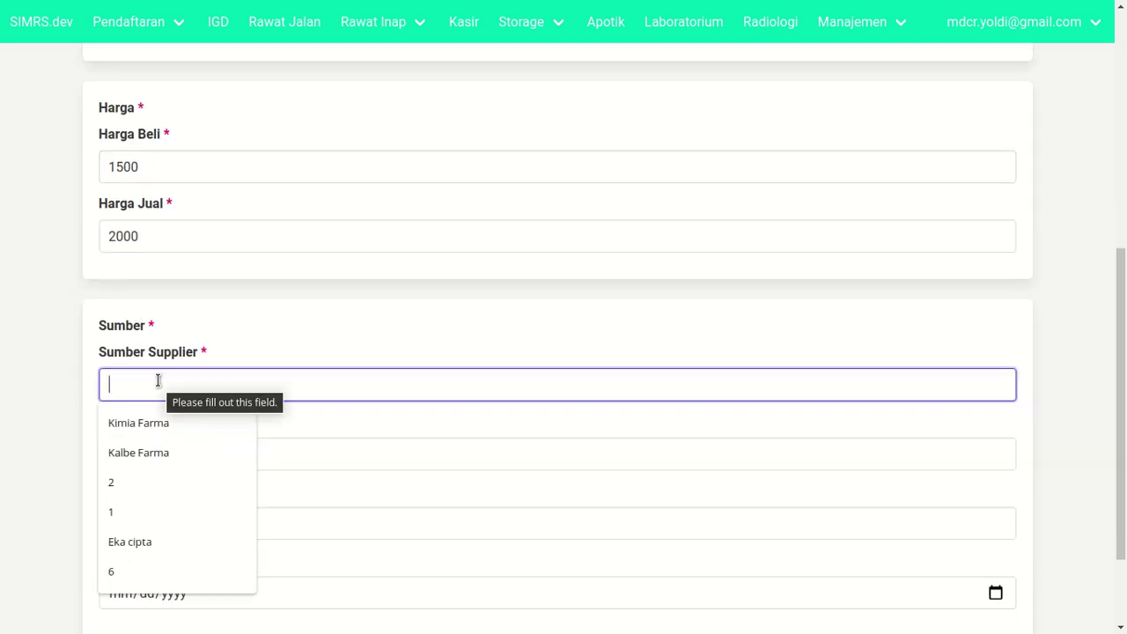
- Choose Kimia Farma as supplier and set the budget source (Anggaran) to BLUD
{"action": "left_click", "coordinate": [186, 432]}
{"action": "left_click", "coordinate": [94, 414]}
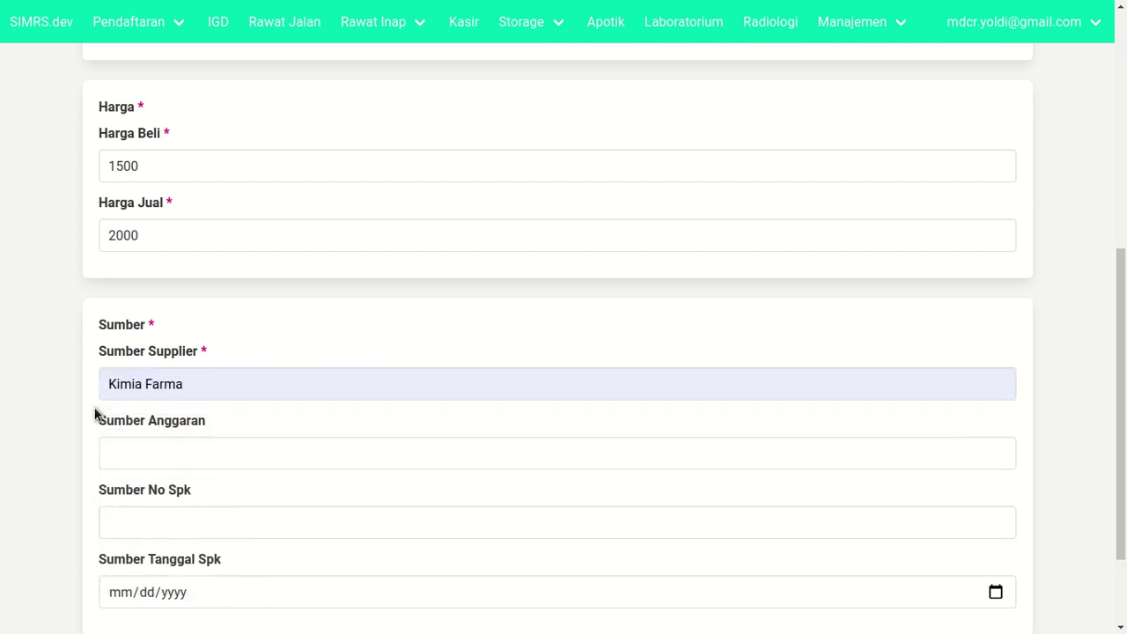
{"action": "scroll", "coordinate": [94, 414], "scroll_direction": "down", "scroll_amount": 2}
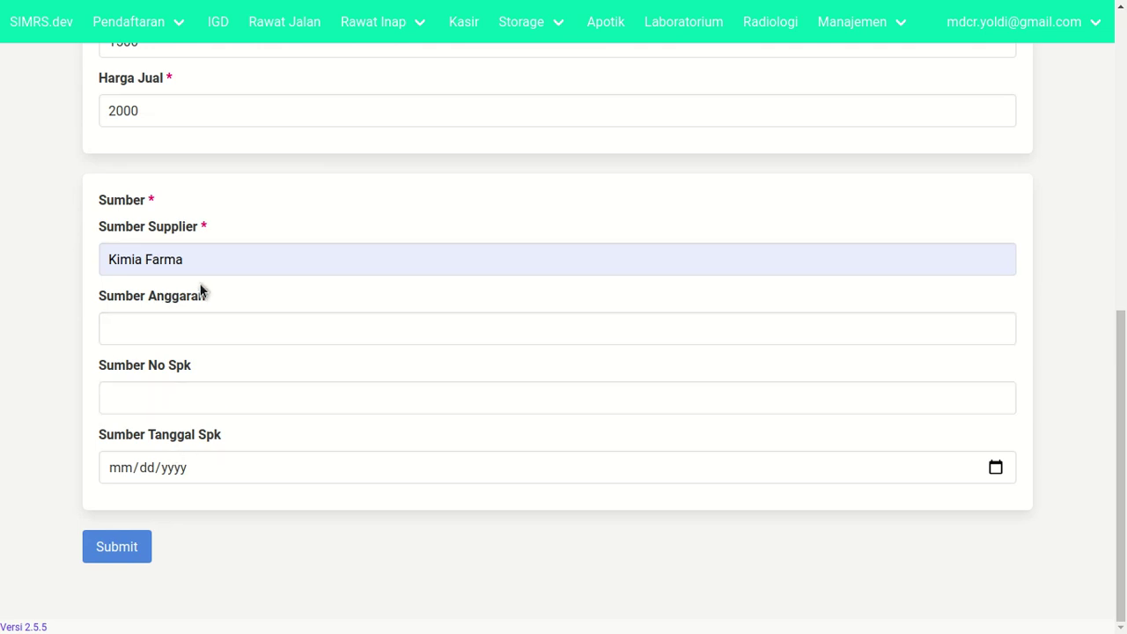
{"action": "scroll", "coordinate": [201, 291], "scroll_direction": "up", "scroll_amount": 2}
{"action": "scroll", "coordinate": [201, 308], "scroll_direction": "down", "scroll_amount": 2}
{"action": "left_click", "coordinate": [203, 320]}
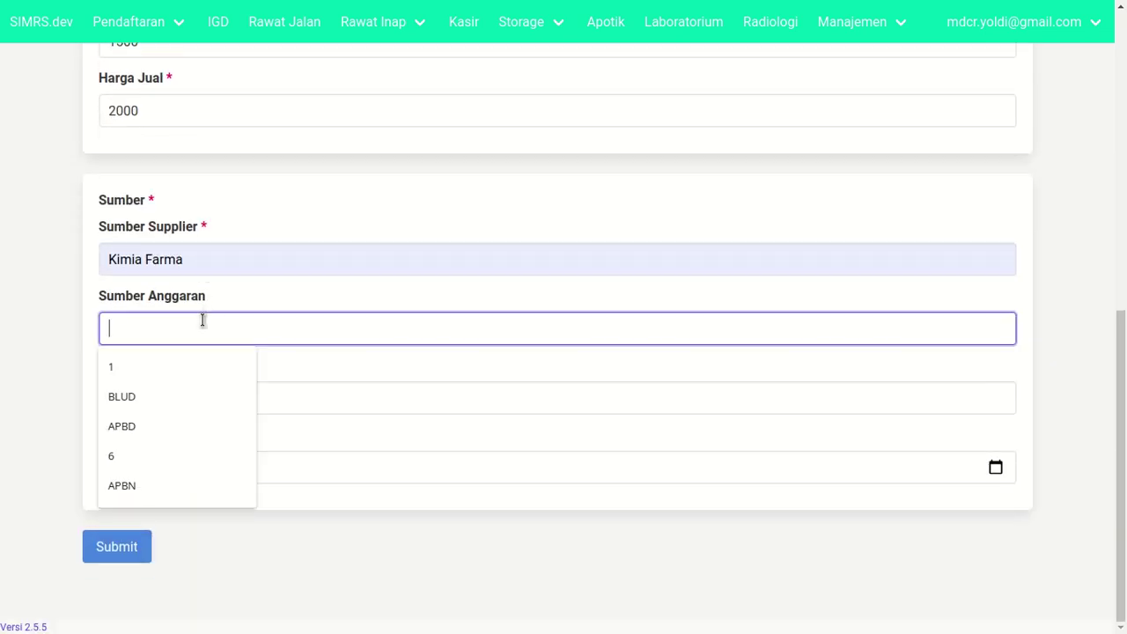
{"action": "type", "text": "LUD"}
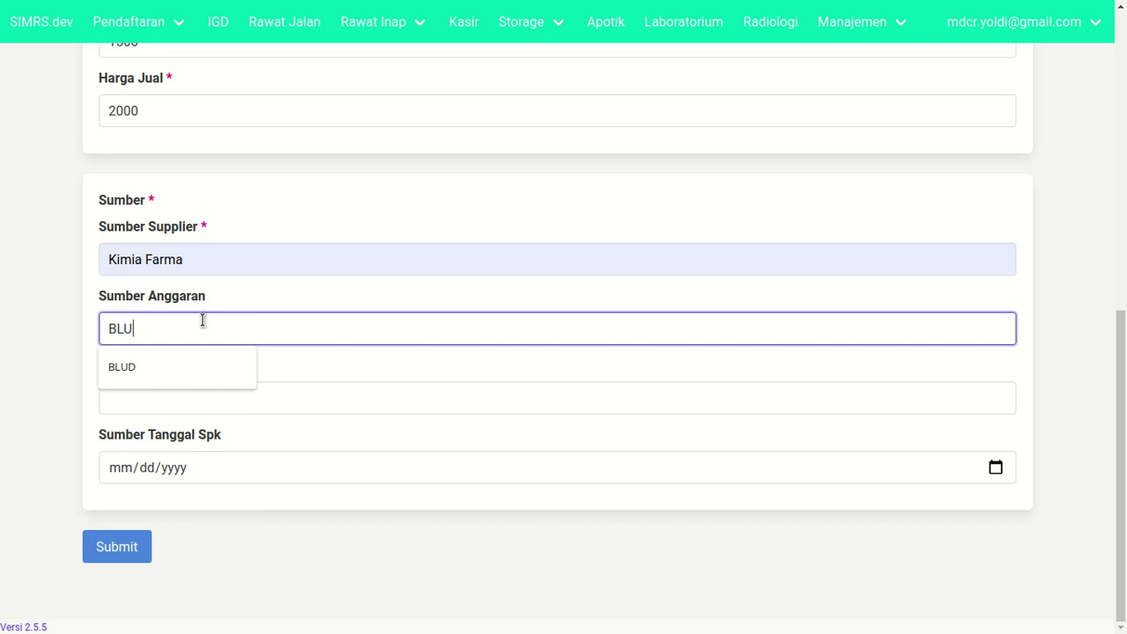
{"action": "key", "text": "BackSpace"}
{"action": "type", "text": "d"}
{"action": "key", "text": "ctrl+a"}
{"action": "type", "text": "ap"}
{"action": "key", "text": "BackSpace"}
{"action": "key", "text": "BackSpace"}
{"action": "type", "text": "ABPD"}
{"action": "type", "text": "N"}
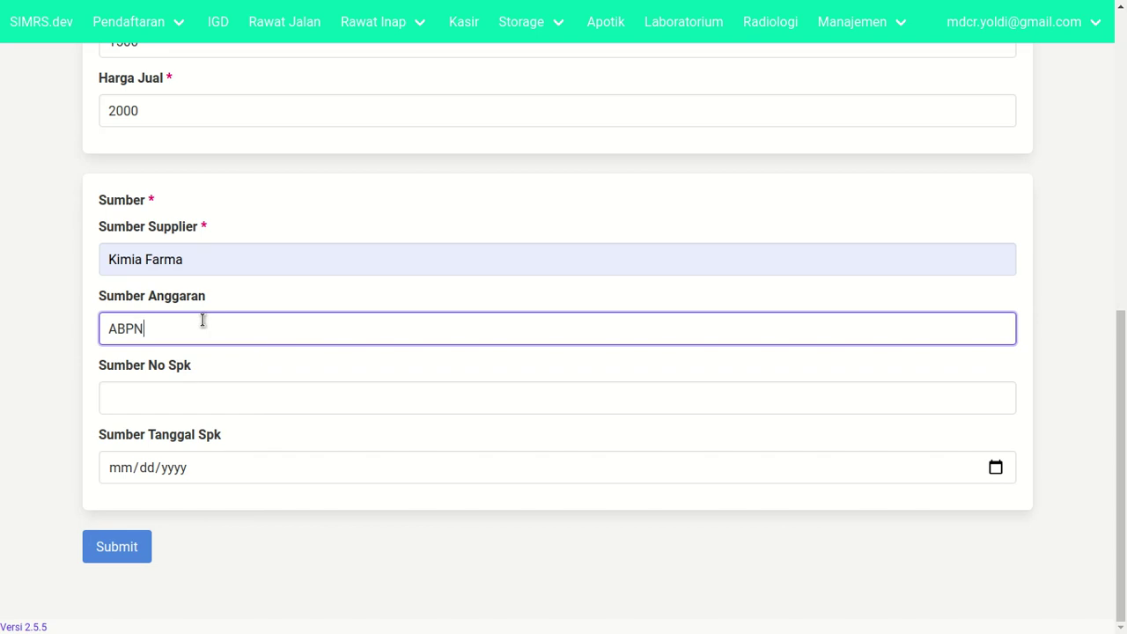
{"action": "key", "text": "ctrl+a"}
{"action": "key", "text": "BackSpace"}
{"action": "type", "text": "BLUD"}
{"action": "left_click", "coordinate": [103, 385]}
- Enter the SPK number with SPK date 21 September 2020, then submit and confirm the batch
{"action": "left_click", "coordinate": [115, 393]}
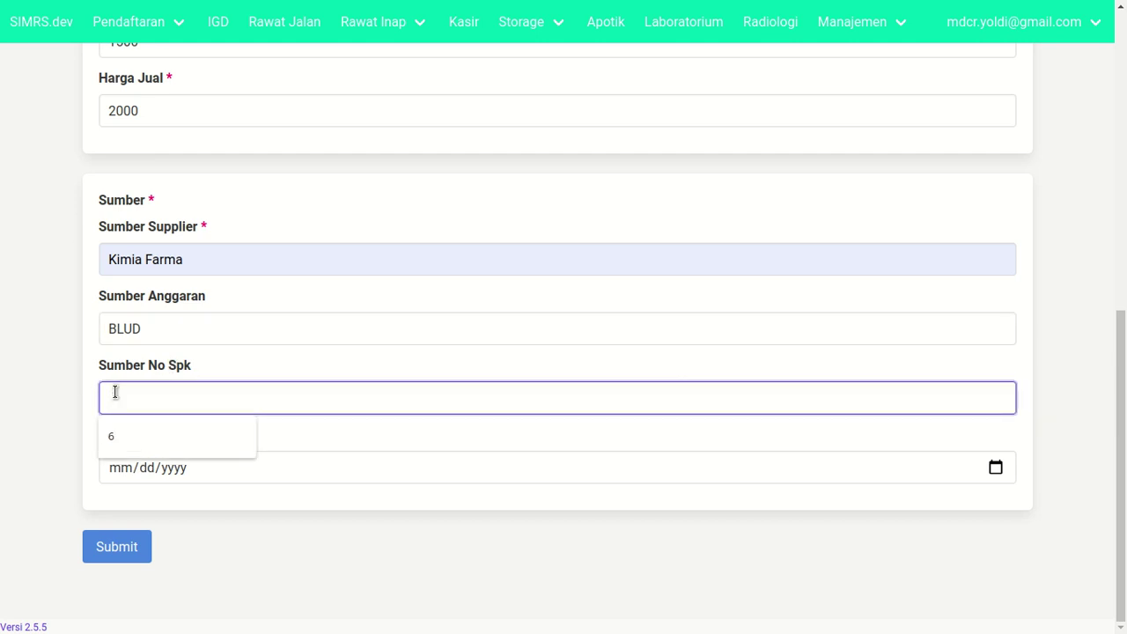
{"action": "type", "text": "9au983985987"}
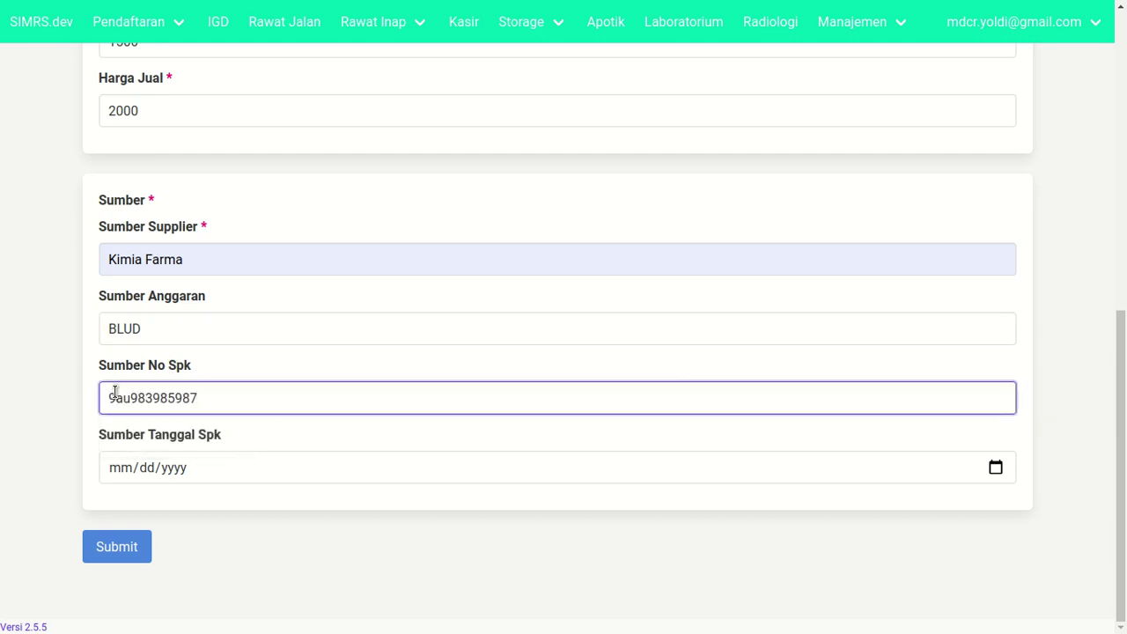
{"action": "key", "text": "ctrl+a"}
{"action": "type", "text": "93285729354"}
{"action": "left_click", "coordinate": [993, 469]}
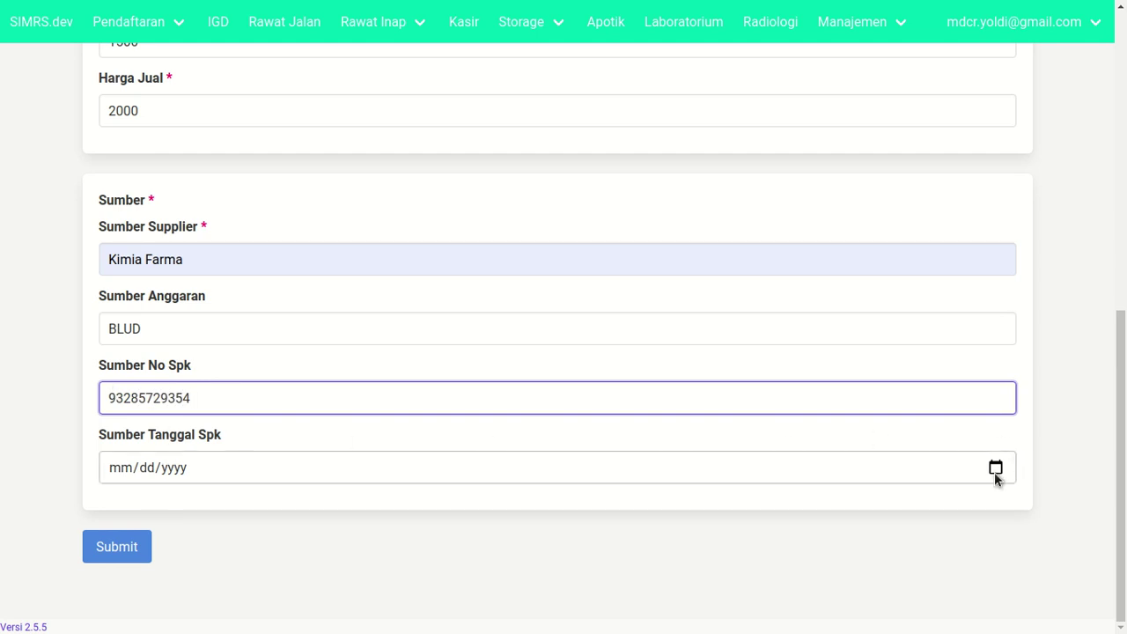
{"action": "left_click", "coordinate": [143, 362]}
{"action": "left_click", "coordinate": [75, 384]}
{"action": "scroll", "coordinate": [75, 384], "scroll_direction": "up", "scroll_amount": 5}
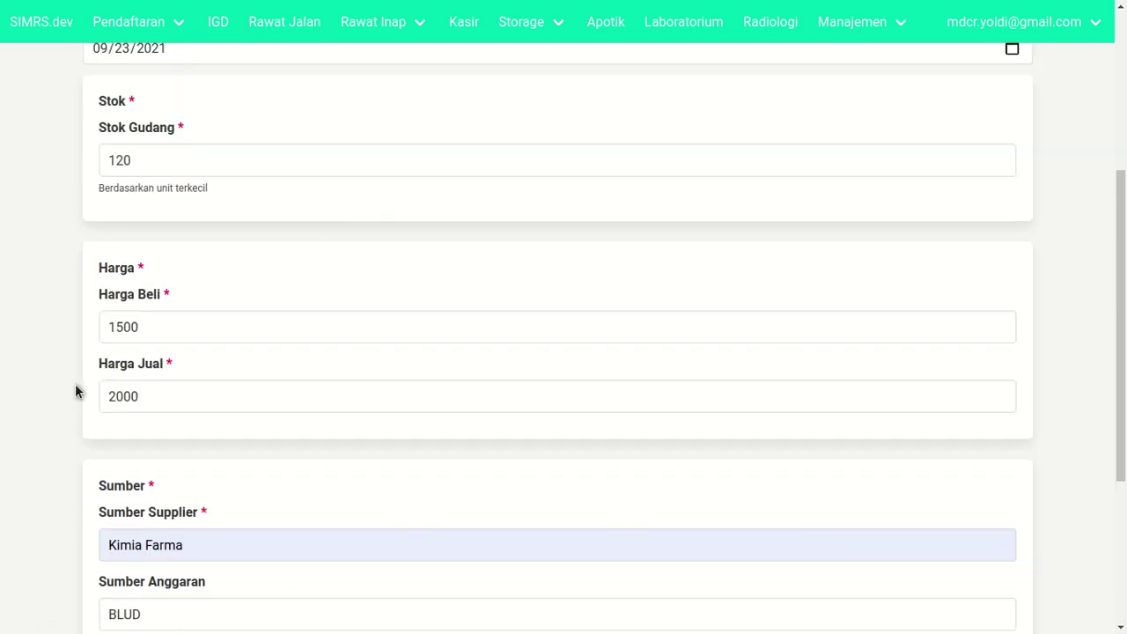
{"action": "scroll", "coordinate": [75, 383], "scroll_direction": "down", "scroll_amount": 6}
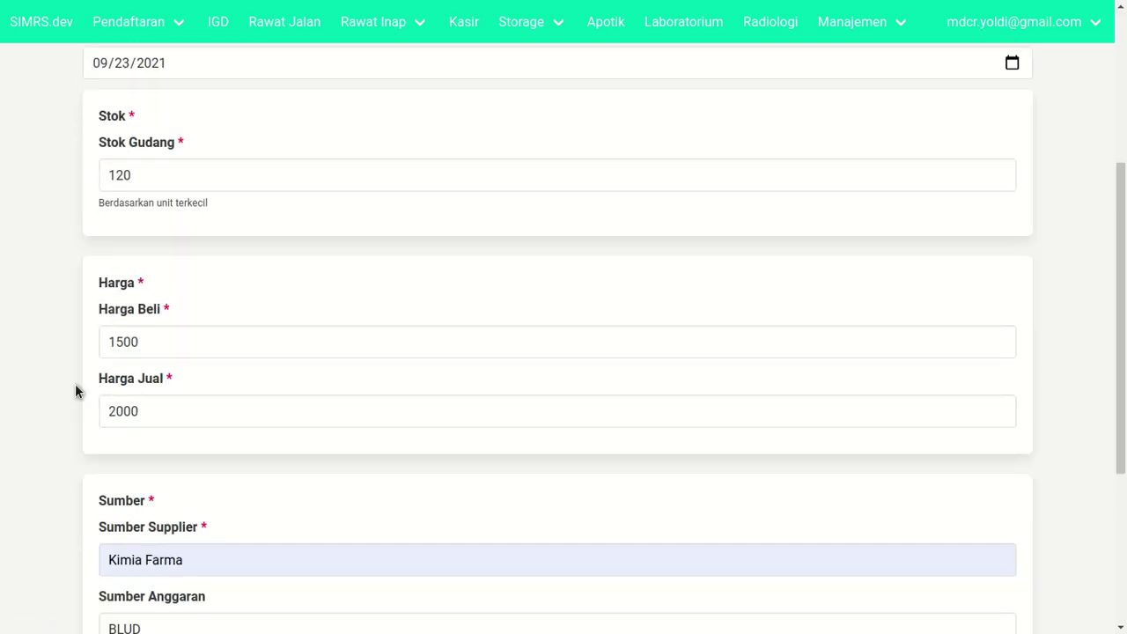
{"action": "left_click", "coordinate": [113, 547]}
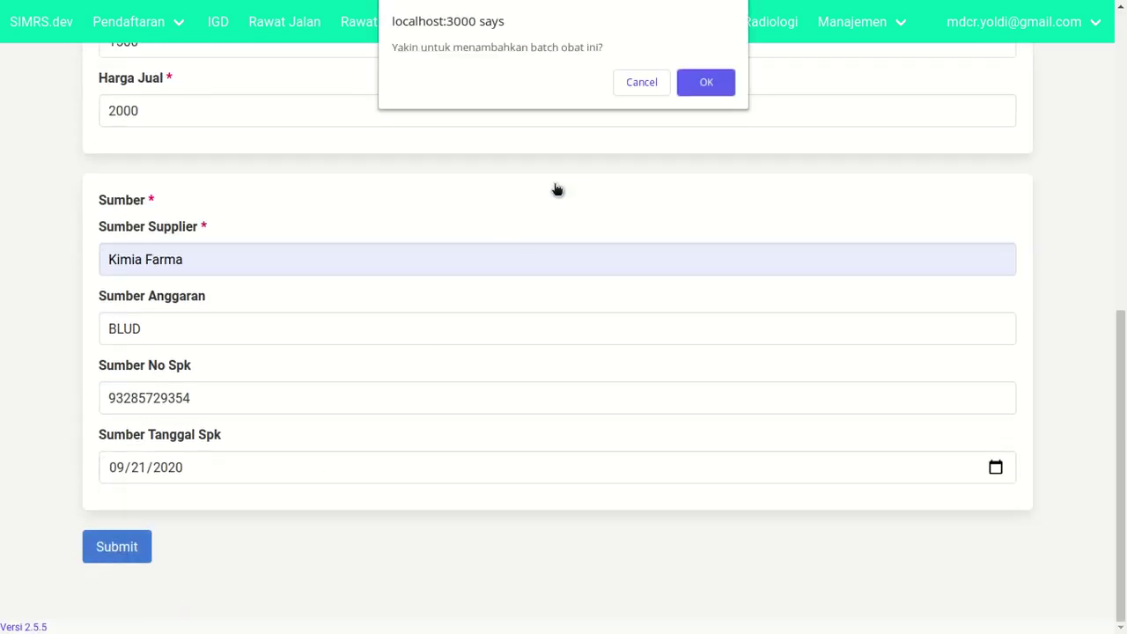
{"action": "left_click", "coordinate": [682, 85]}
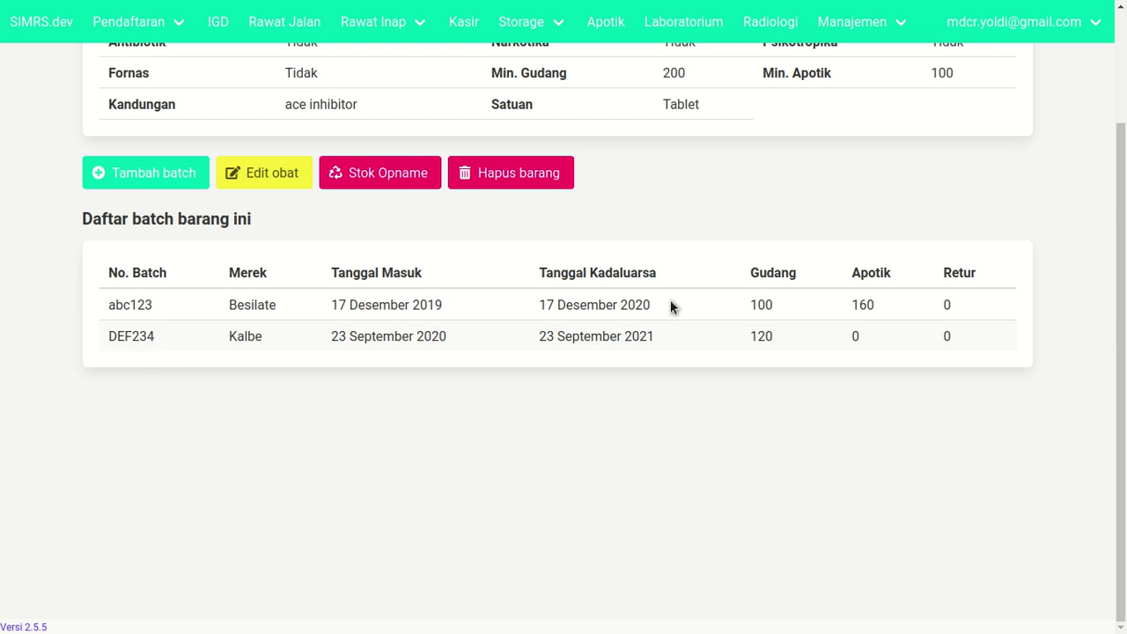
- Review the batch list with DEF234 at 120 Gudang, viewing and closing batch abc123's details
{"action": "left_click_drag", "start_coordinate": [851, 304], "coordinate": [875, 308]}
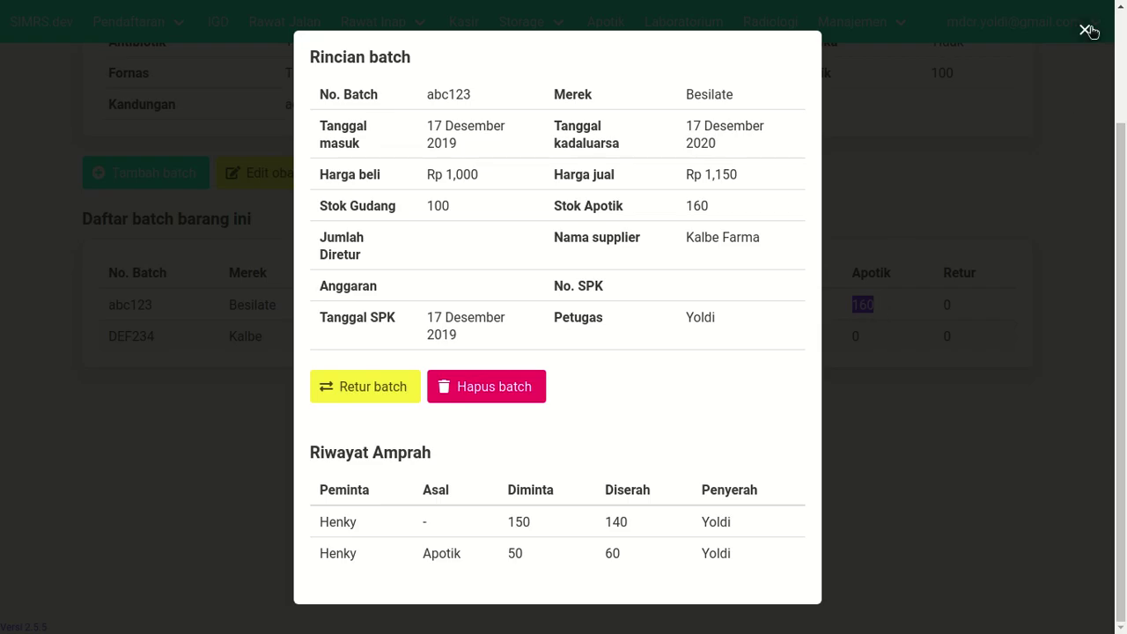
{"action": "left_click", "coordinate": [1062, 76]}
{"action": "left_click", "coordinate": [820, 306]}
{"action": "left_click", "coordinate": [1066, 76]}
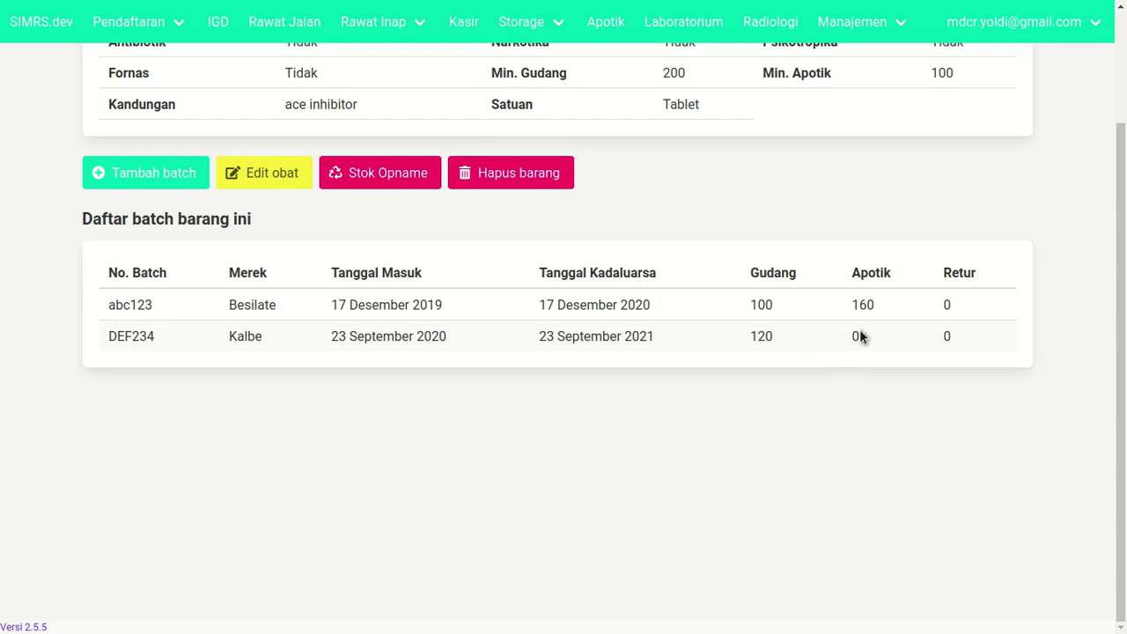
{"action": "scroll", "coordinate": [935, 313], "scroll_direction": "up", "scroll_amount": 3}
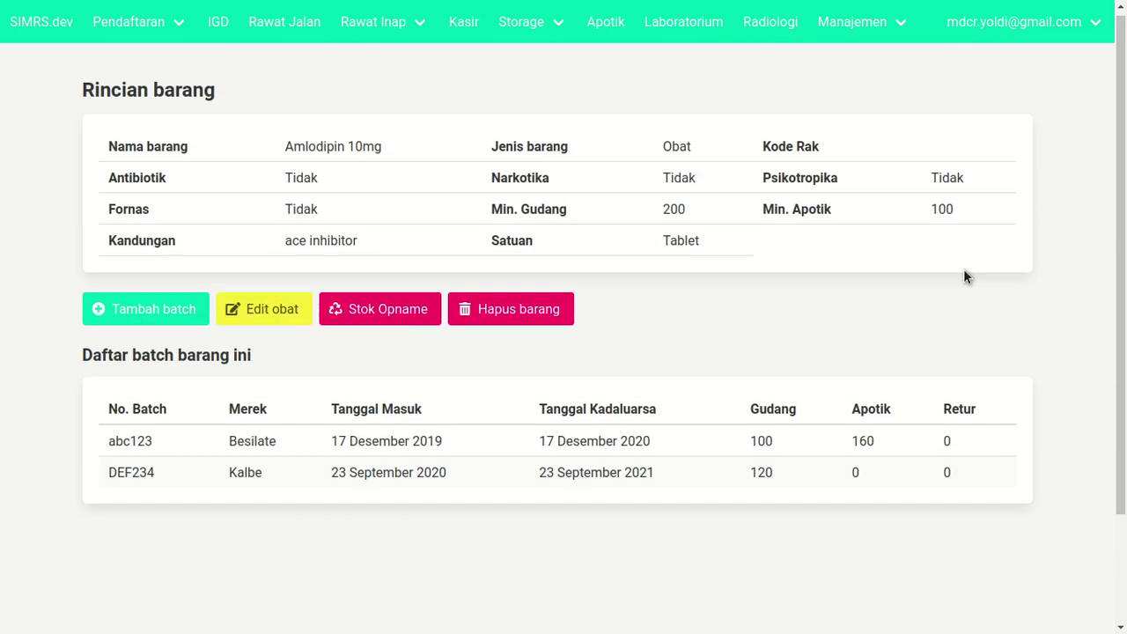
- Log out and sign in as the second user with their saved username and password
{"action": "left_click", "coordinate": [1005, 36]}
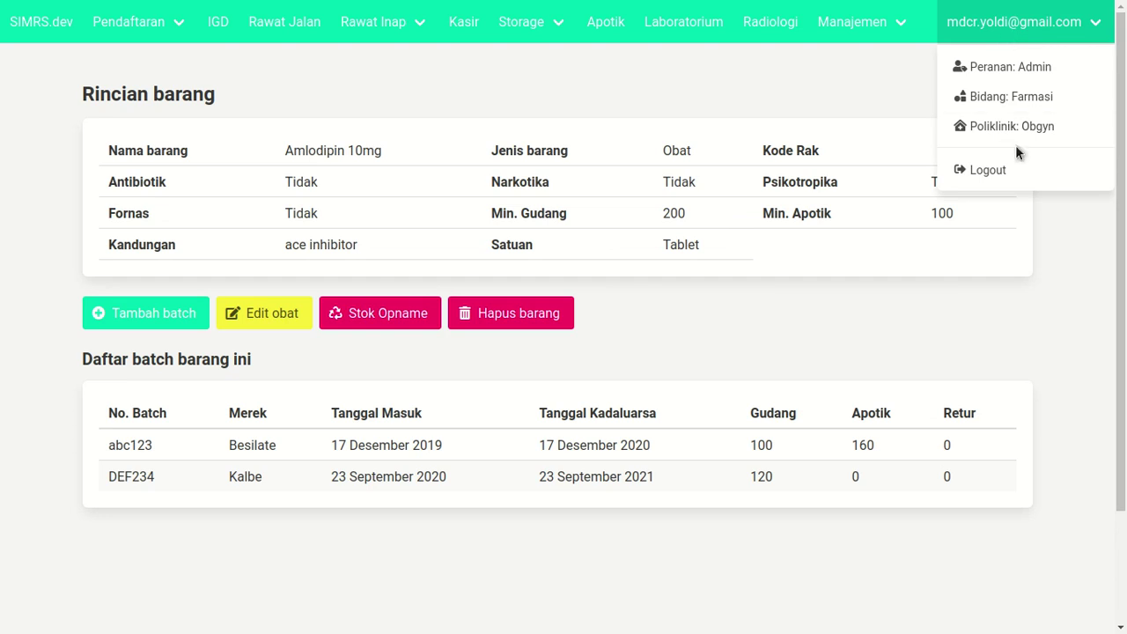
{"action": "left_click", "coordinate": [979, 170]}
{"action": "left_click", "coordinate": [534, 264]}
{"action": "key", "text": "Tab"}
{"action": "key", "text": "shift+Tab"}
{"action": "type", "text": "mdc"}
{"action": "key", "text": "Down"}
{"action": "key", "text": "Down"}
{"action": "key", "text": "Down"}
{"action": "key", "text": "Down"}
{"action": "key", "text": "Down"}
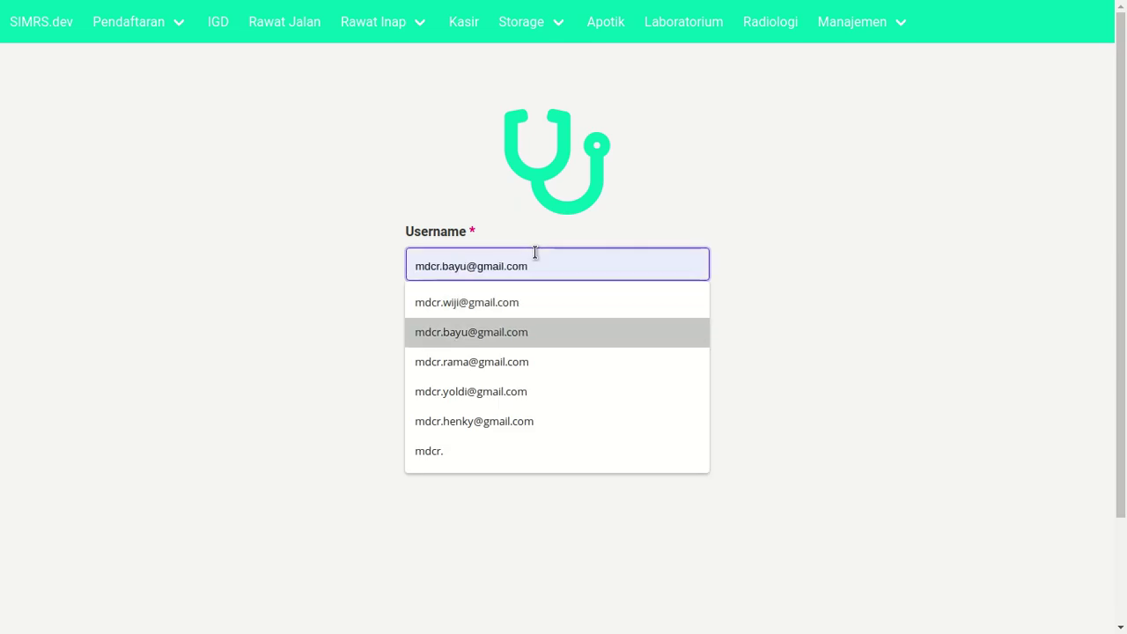
{"action": "key", "text": "Tab"}
{"action": "type", "text": "•••••"}
{"action": "key", "text": "Return"}
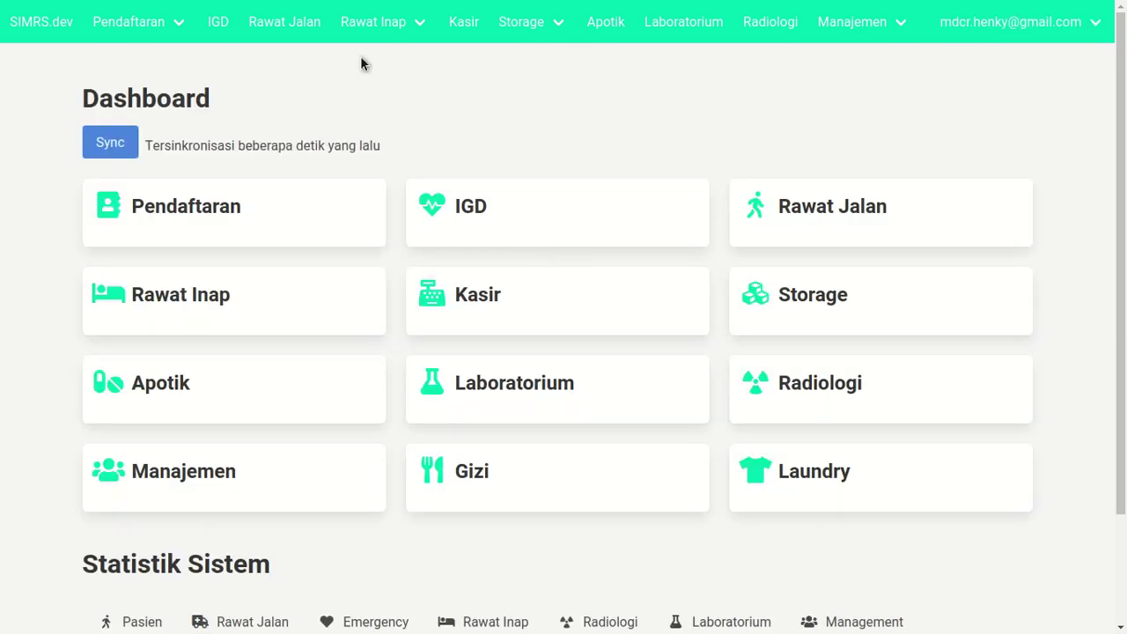
- Open the Amlodipin 10mg item details from the Gudang Farmasi stock list
{"action": "mouse_move", "coordinate": [528, 22]}
{"action": "left_click", "coordinate": [544, 66]}
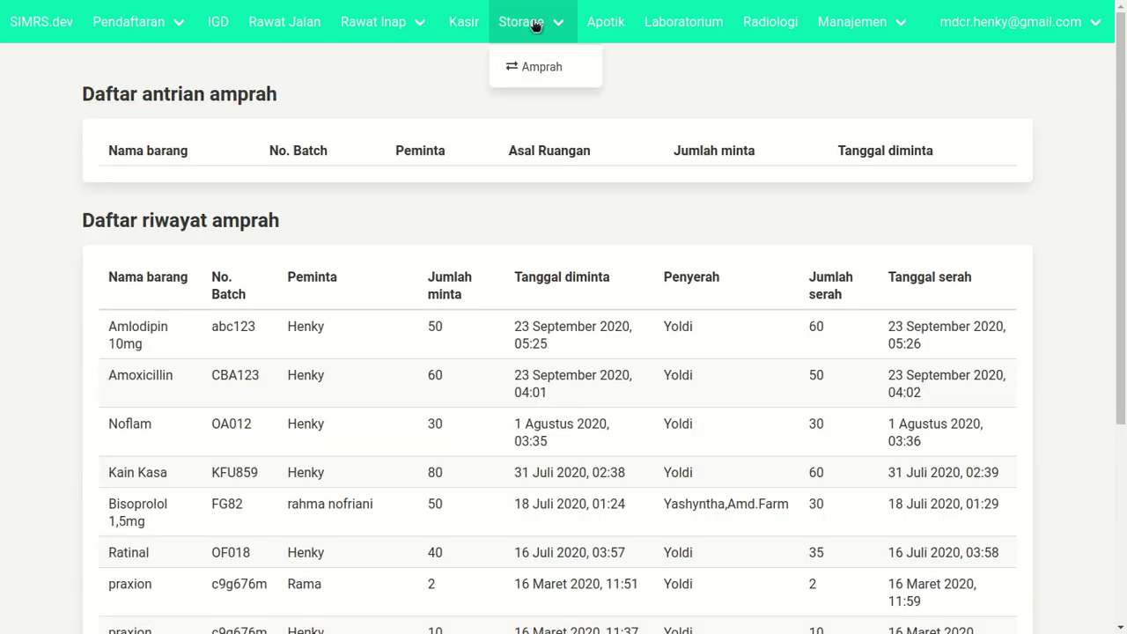
{"action": "double_click", "coordinate": [533, 22]}
{"action": "double_click", "coordinate": [626, 282]}
{"action": "left_click", "coordinate": [696, 265]}
{"action": "left_click", "coordinate": [515, 23]}
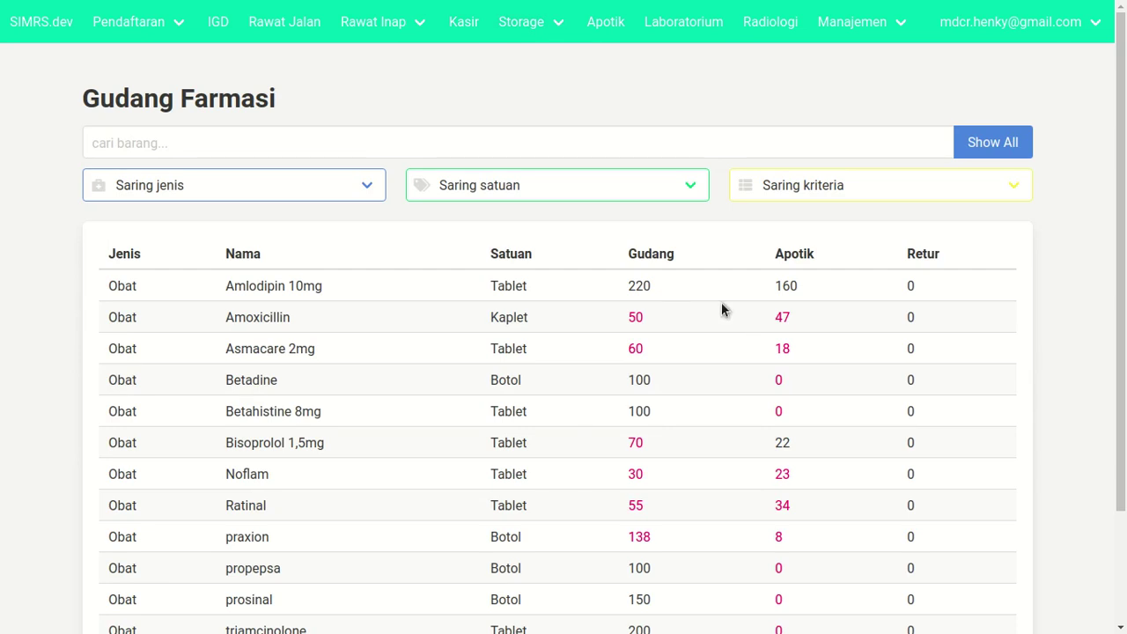
{"action": "left_click", "coordinate": [654, 285]}
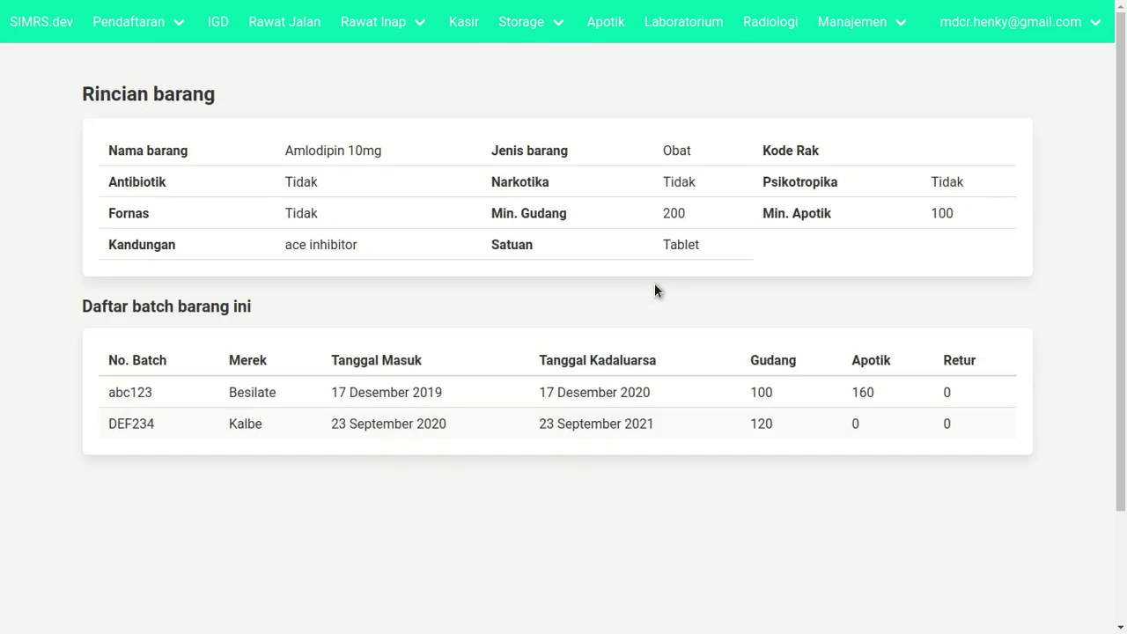
- Request 50 units of batch DEF234 in Jumlah diminta and submit
{"action": "left_click", "coordinate": [850, 426]}
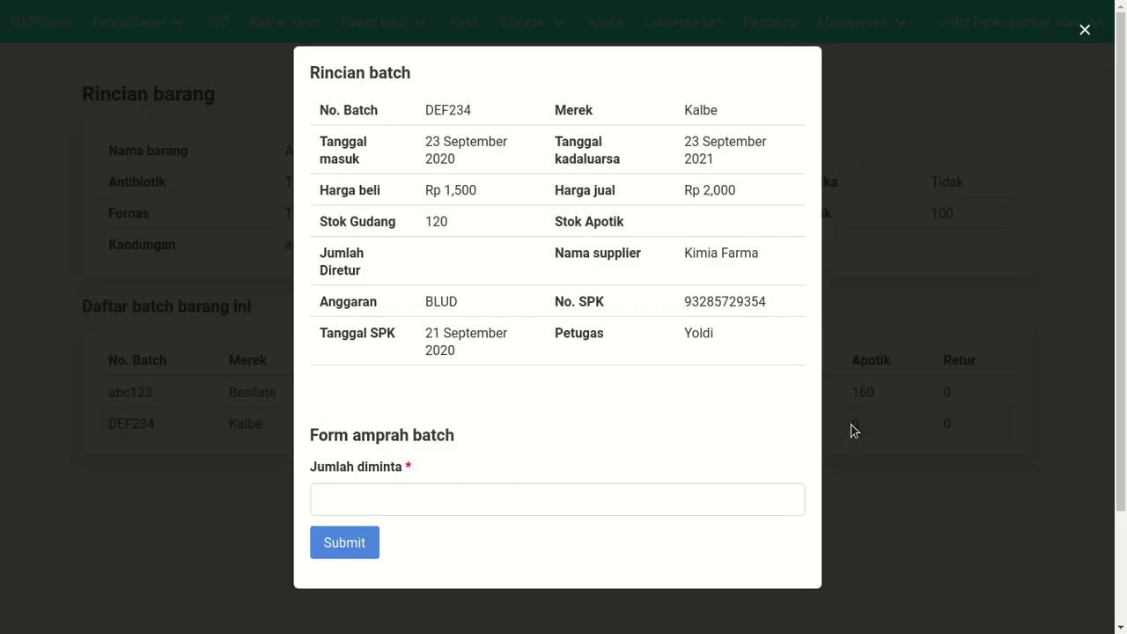
{"action": "scroll", "coordinate": [454, 458], "scroll_direction": "down", "scroll_amount": 3}
{"action": "left_click", "coordinate": [426, 496]}
{"action": "type", "text": "50"}
{"action": "left_click", "coordinate": [346, 545]}
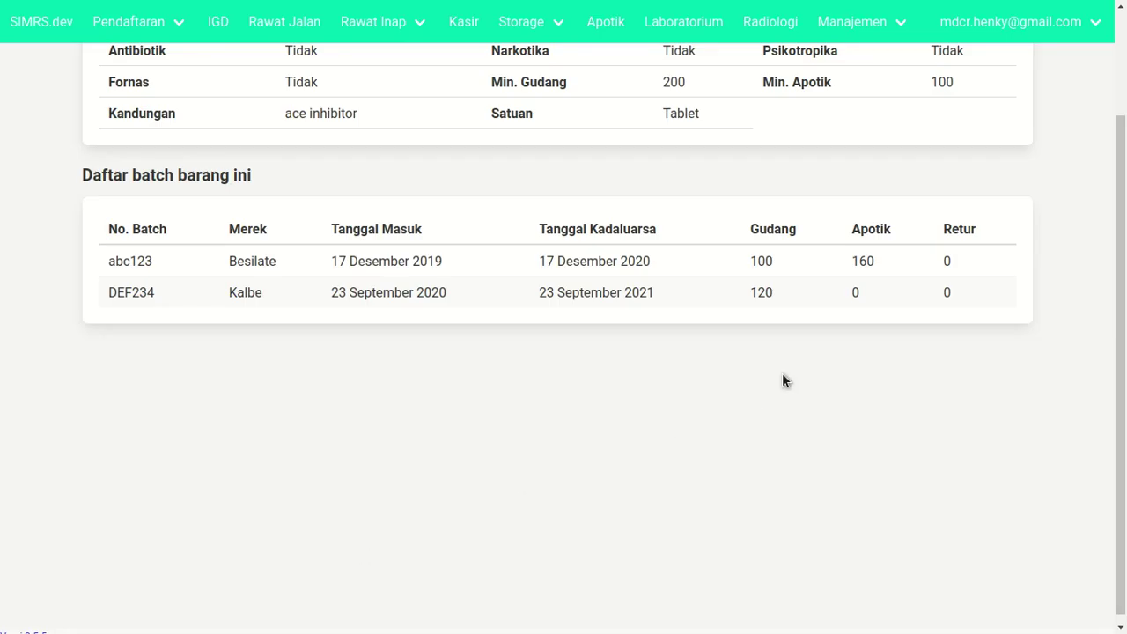
- Recheck batch DEF234 for the new request and go to the Amprah page
{"action": "left_click", "coordinate": [798, 308]}
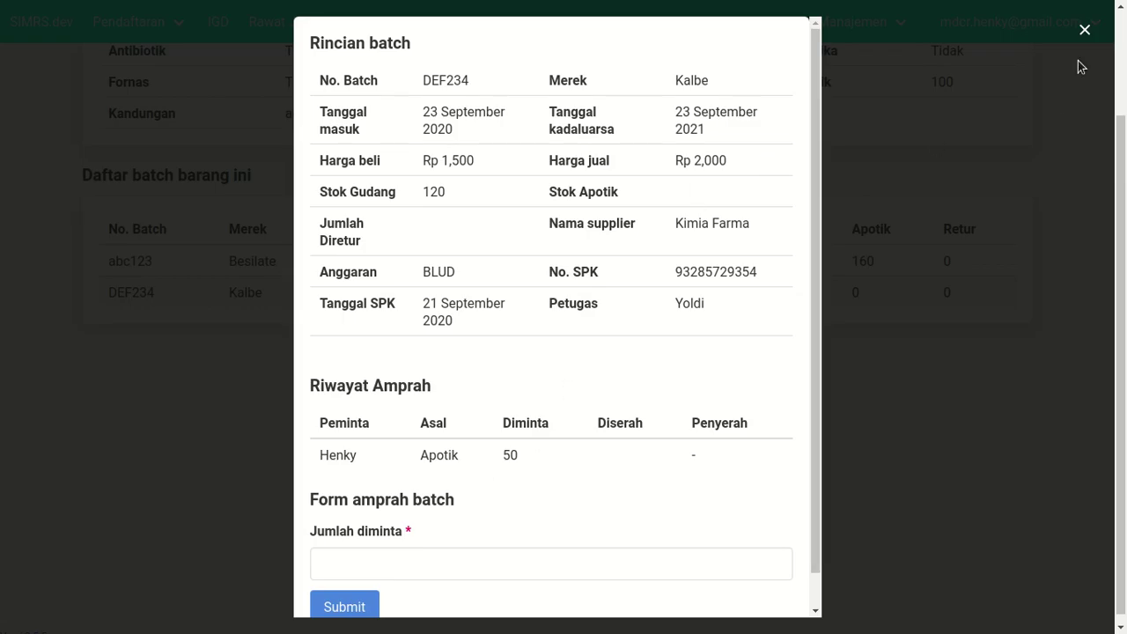
{"action": "left_click", "coordinate": [1084, 27]}
{"action": "mouse_move", "coordinate": [1000, 37]}
{"action": "mouse_move", "coordinate": [528, 52]}
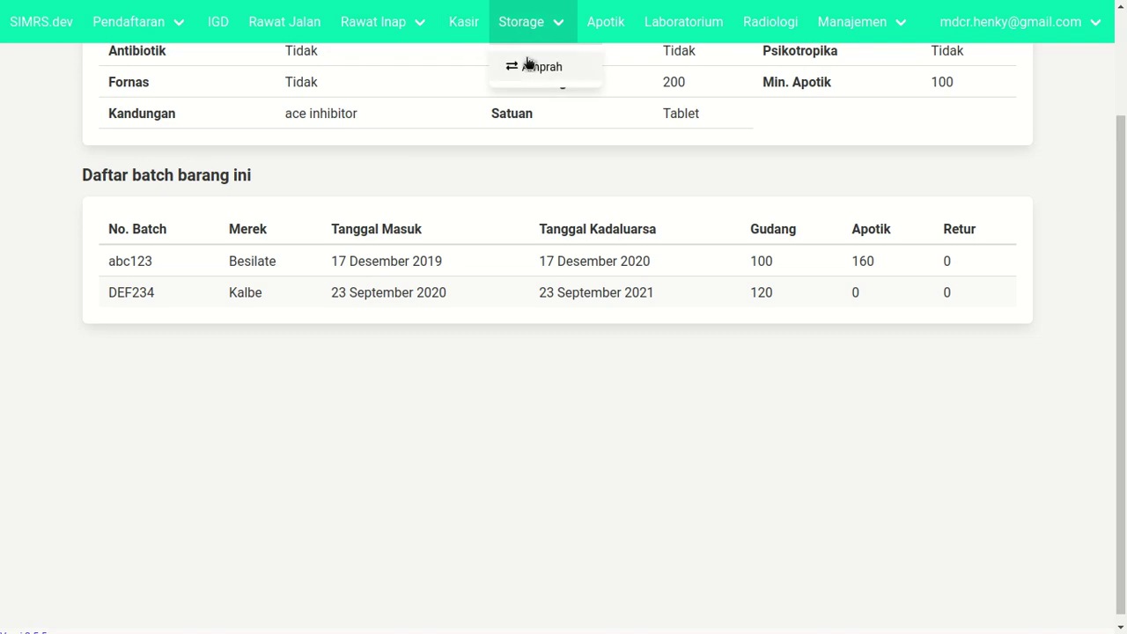
{"action": "left_click", "coordinate": [527, 74]}
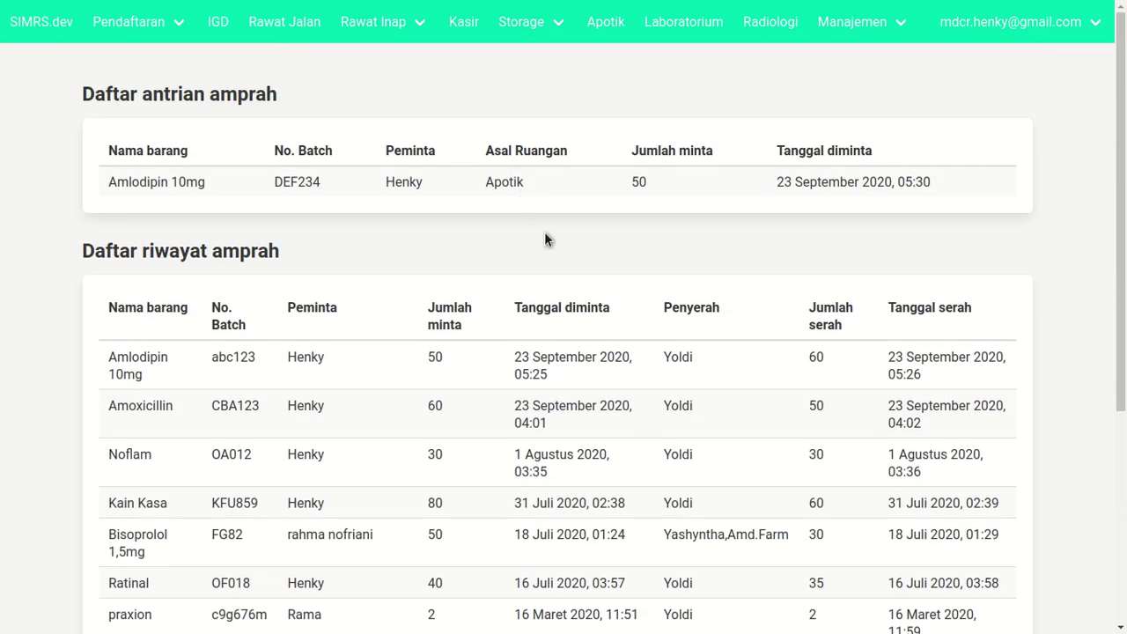
- Sign out the second user and log back in using the first account's saved username
{"action": "mouse_move", "coordinate": [1018, 70]}
{"action": "left_click", "coordinate": [992, 172]}
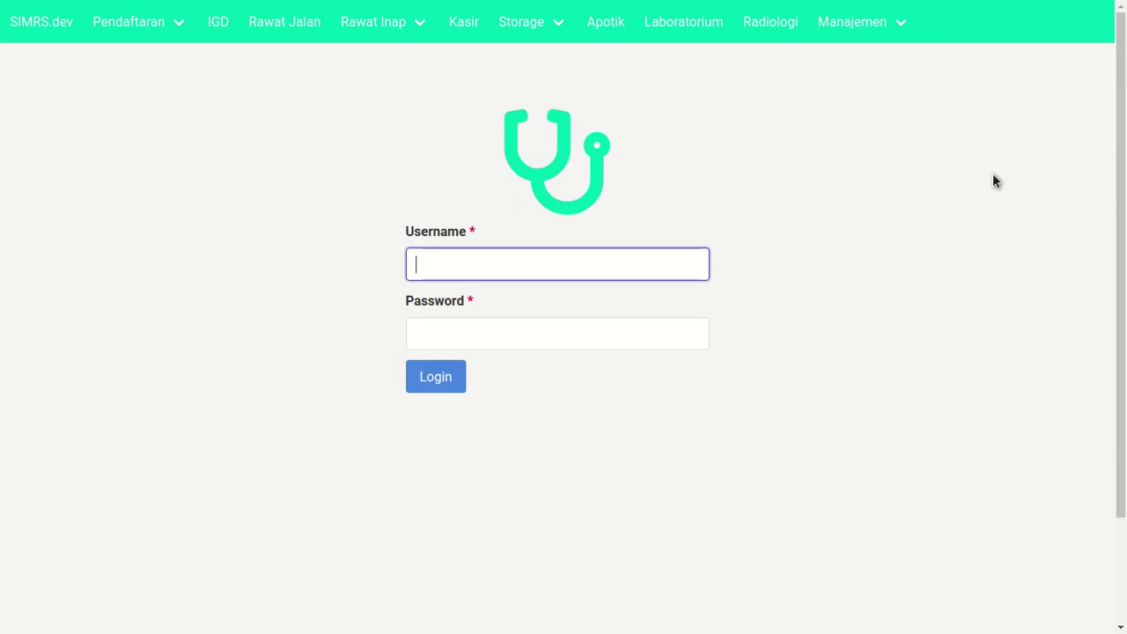
{"action": "type", "text": "mdc"}
{"action": "key", "text": "Down"}
{"action": "key", "text": "Down"}
{"action": "key", "text": "Down"}
{"action": "key", "text": "Down"}
{"action": "key", "text": "Down"}
{"action": "key", "text": "Return"}
{"action": "key", "text": "Tab"}
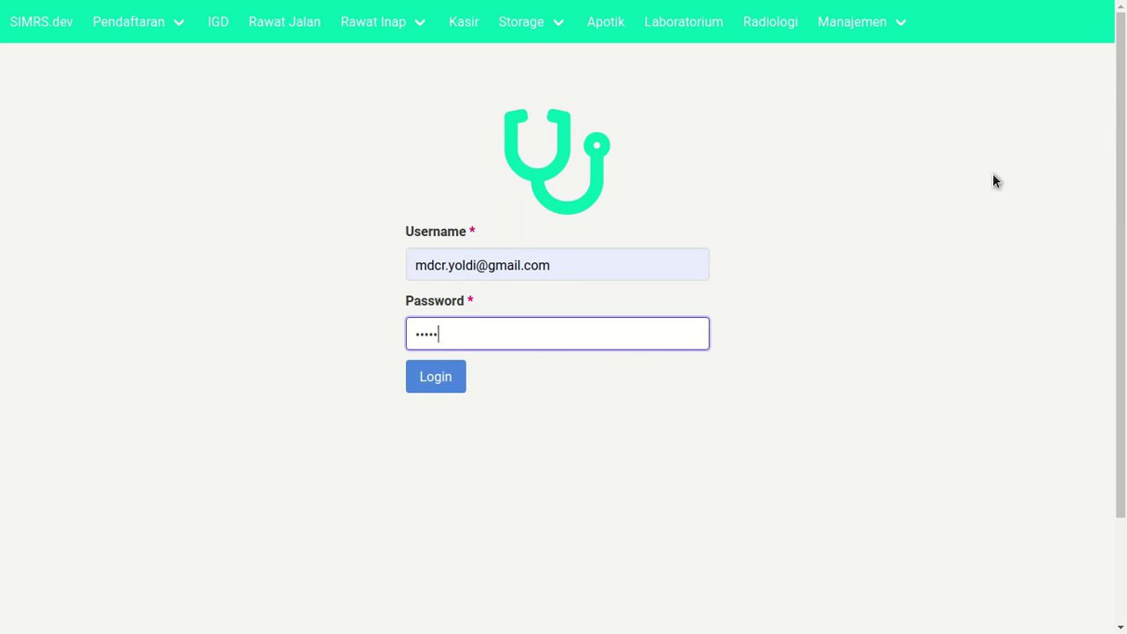
{"action": "key", "text": "Return"}
- Hand over 20 units for the pending Amlodipin 10mg DEF234 request in Amprah
{"action": "left_click", "coordinate": [529, 23]}
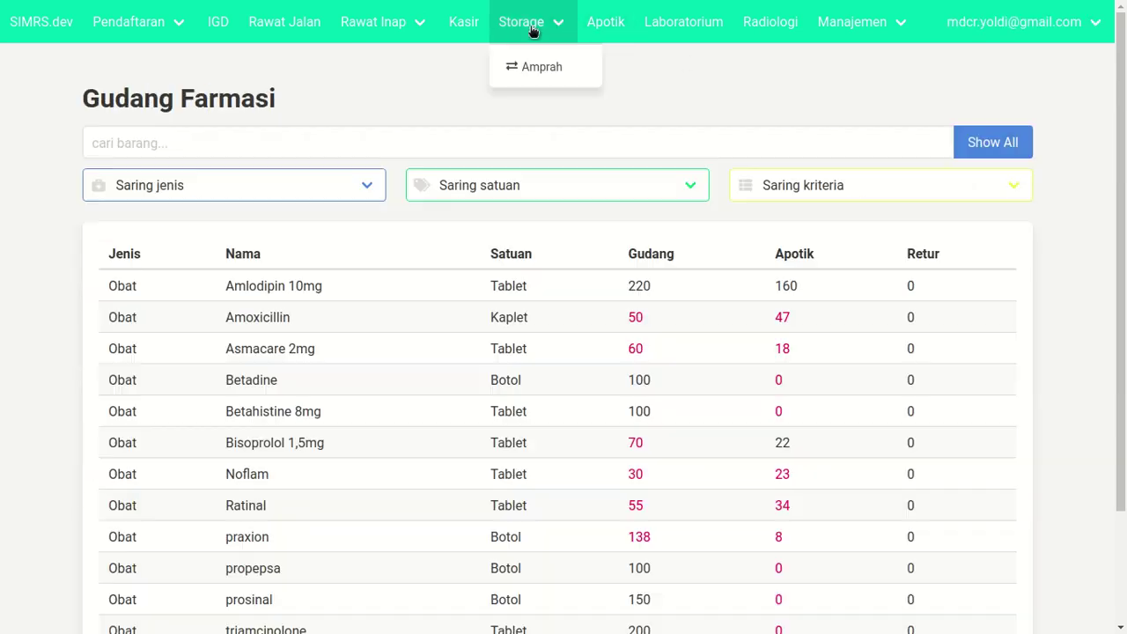
{"action": "left_click", "coordinate": [531, 69]}
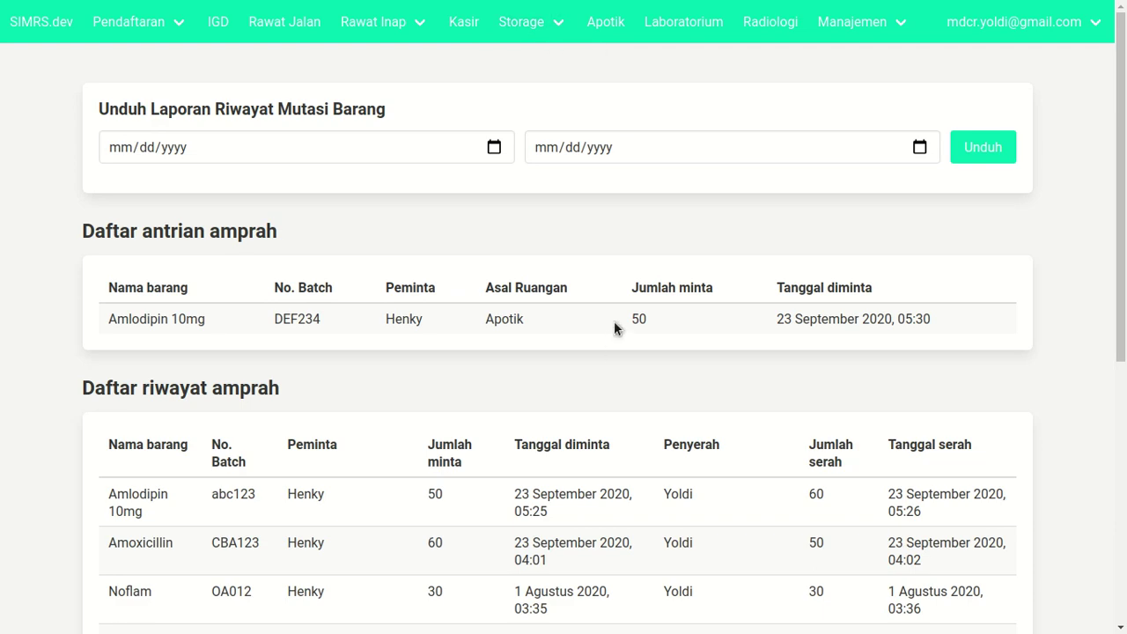
{"action": "left_click", "coordinate": [614, 322]}
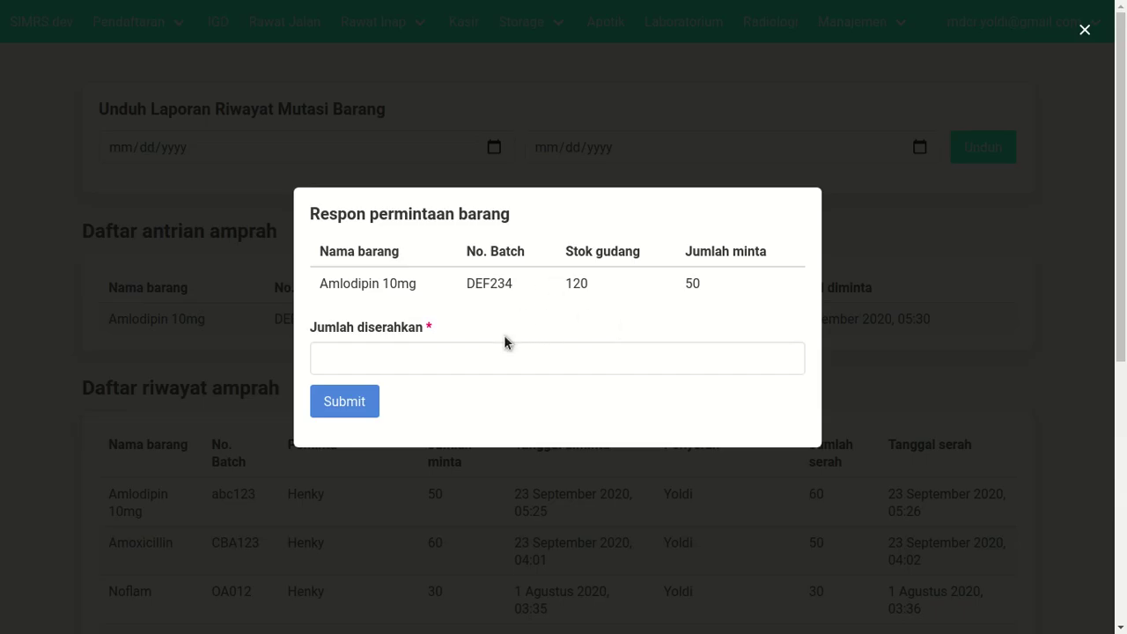
{"action": "left_click", "coordinate": [526, 360]}
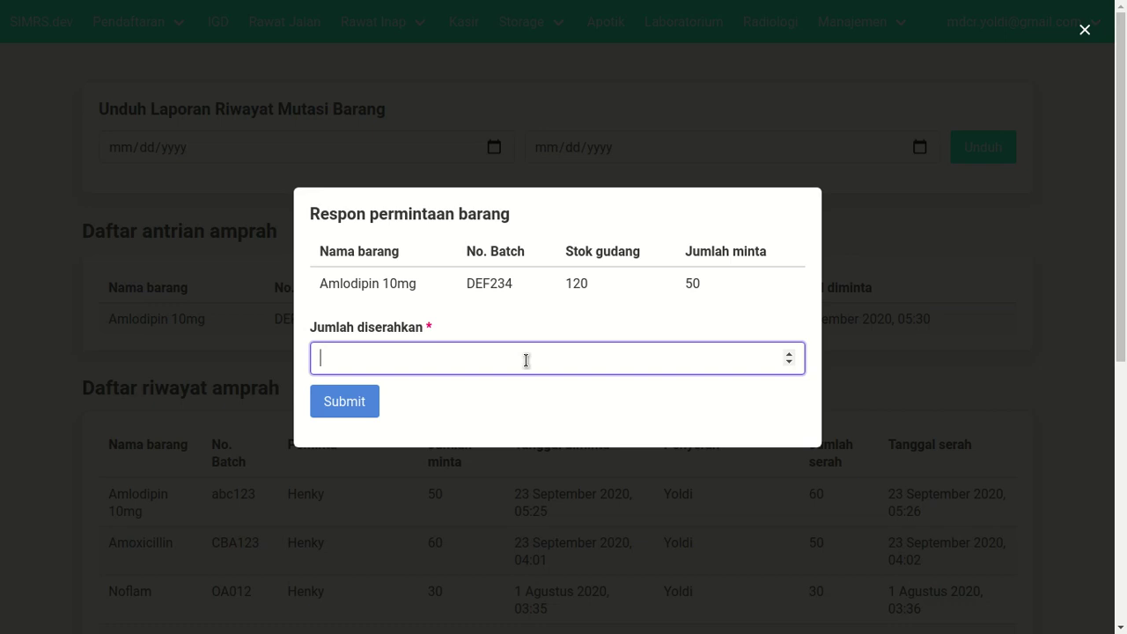
{"action": "type", "text": "20"}
{"action": "left_click", "coordinate": [345, 402]}
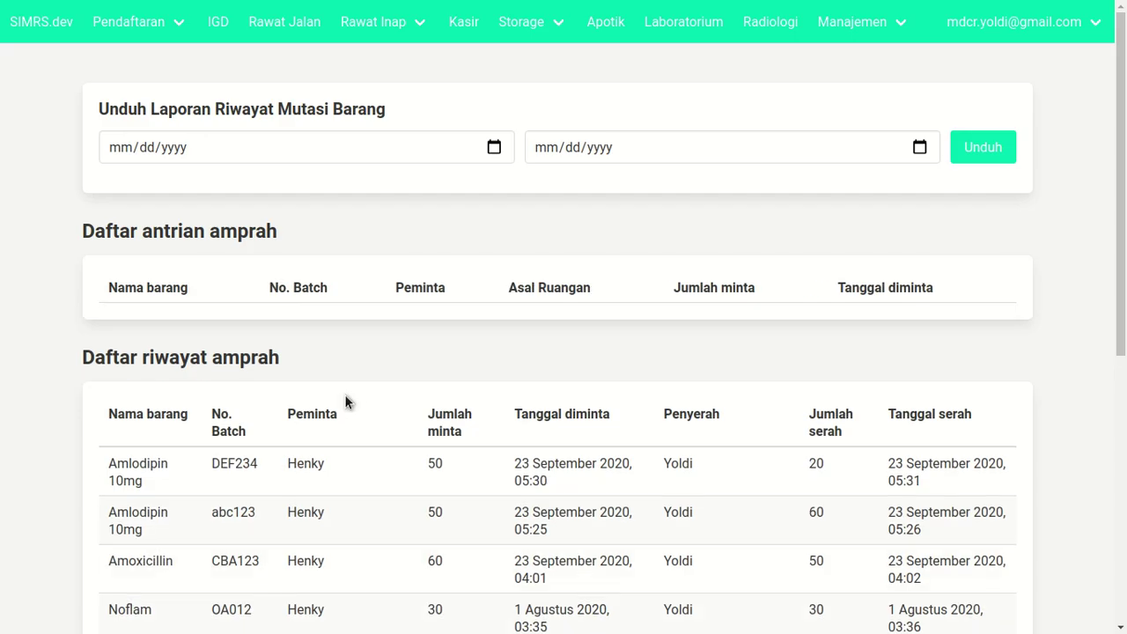
- Check Amlodipin 10mg stock, now 200 in Gudang and 180 in Apotik
{"action": "left_click", "coordinate": [518, 22]}
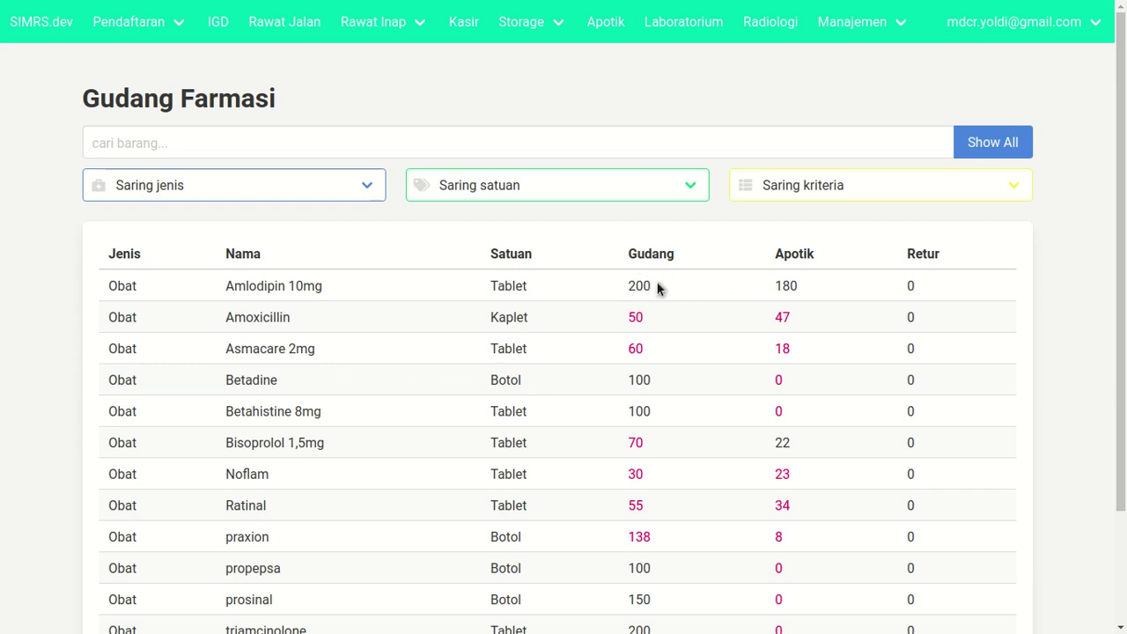
{"action": "left_click", "coordinate": [658, 289]}
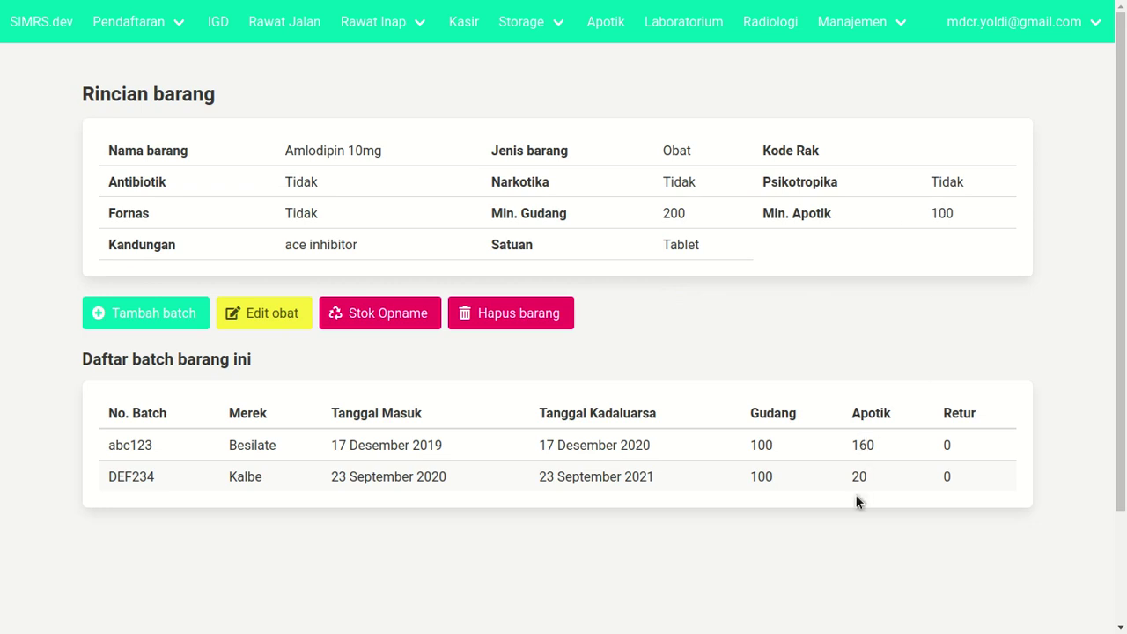
{"action": "left_click", "coordinate": [395, 26]}
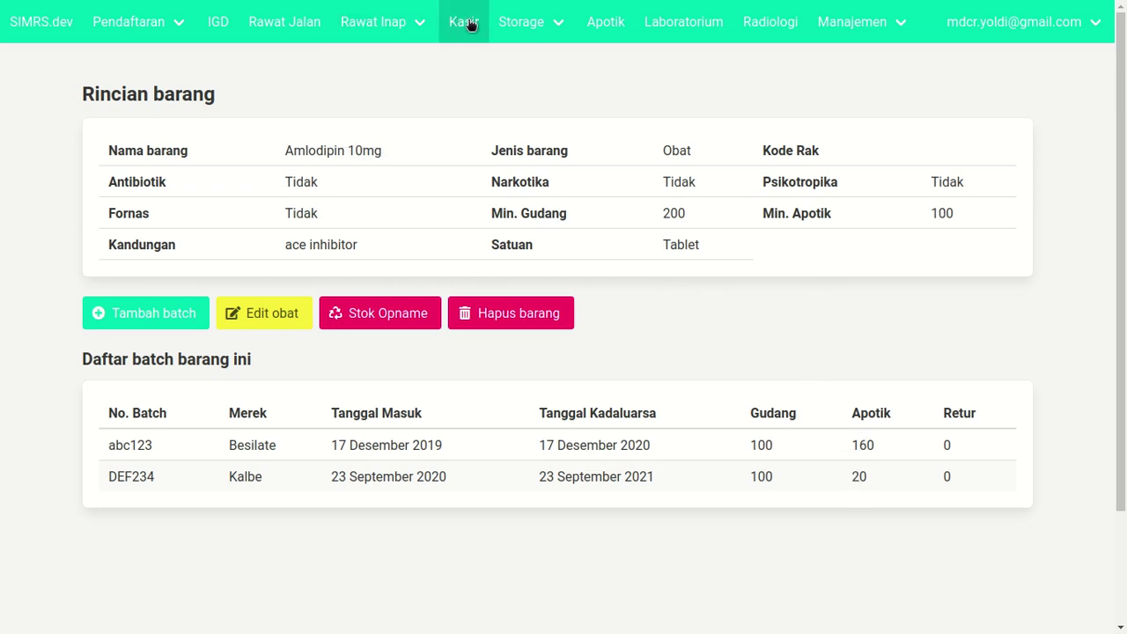
{"action": "left_click", "coordinate": [507, 24]}
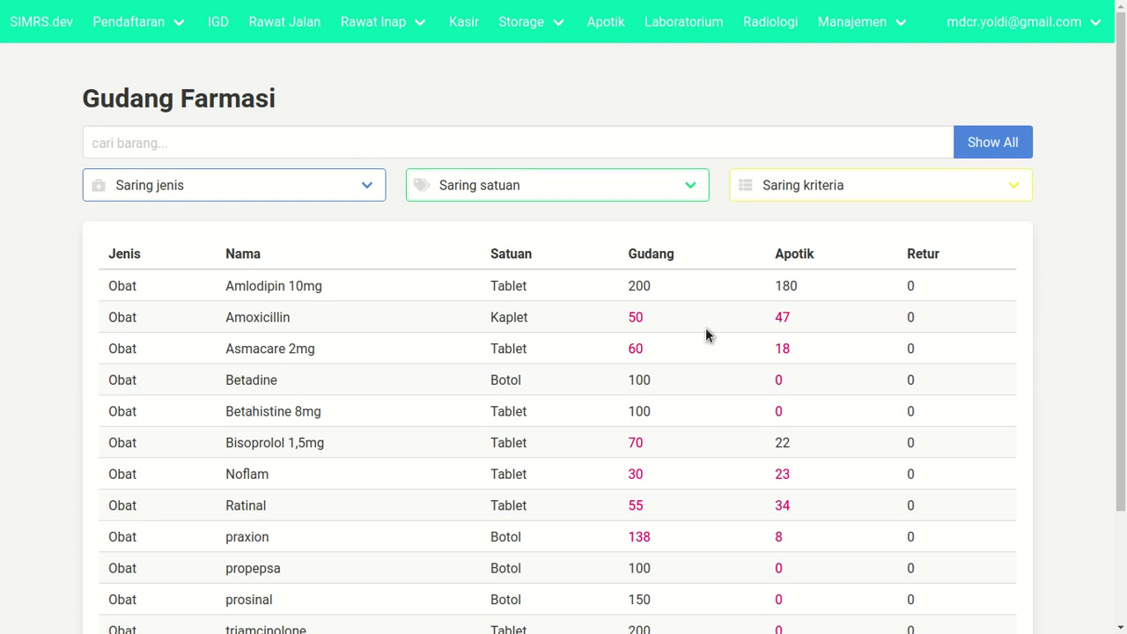
- Inspect the Amoxicillin item details and return to the Gudang Farmasi list
{"action": "double_click", "coordinate": [633, 317]}
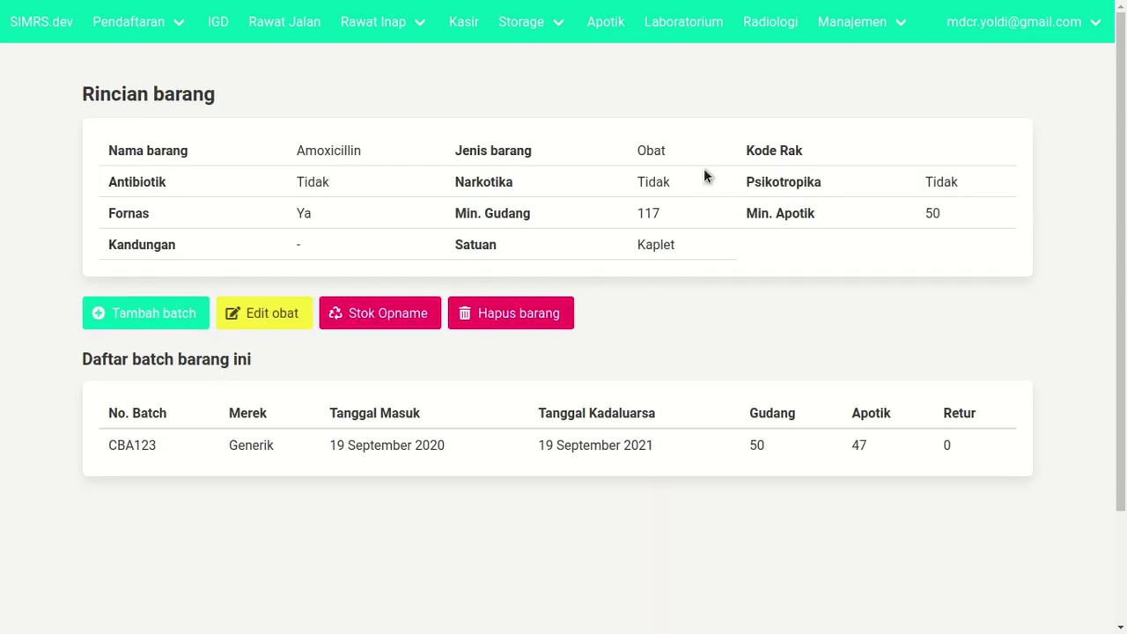
{"action": "left_click", "coordinate": [523, 27]}
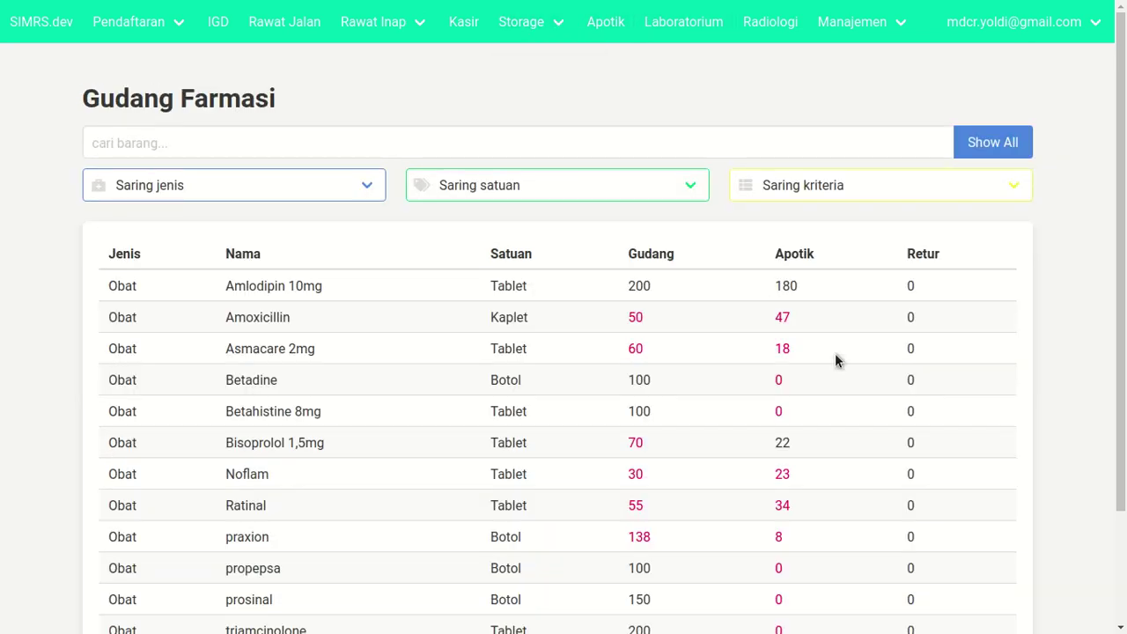
{"action": "double_click", "coordinate": [983, 316]}
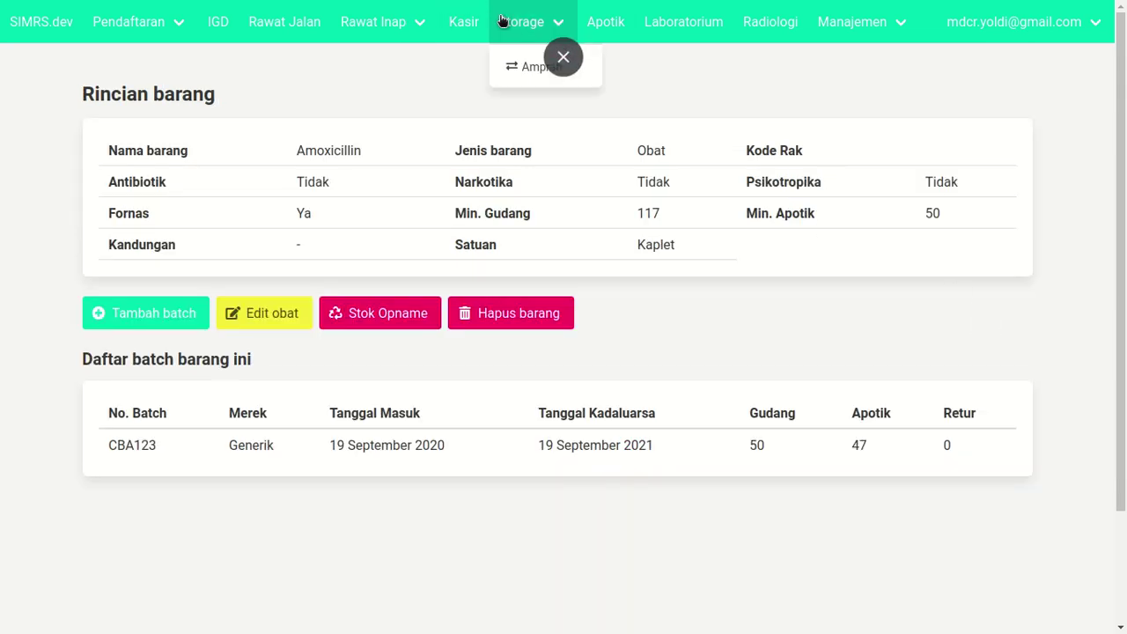
{"action": "left_click", "coordinate": [504, 22]}
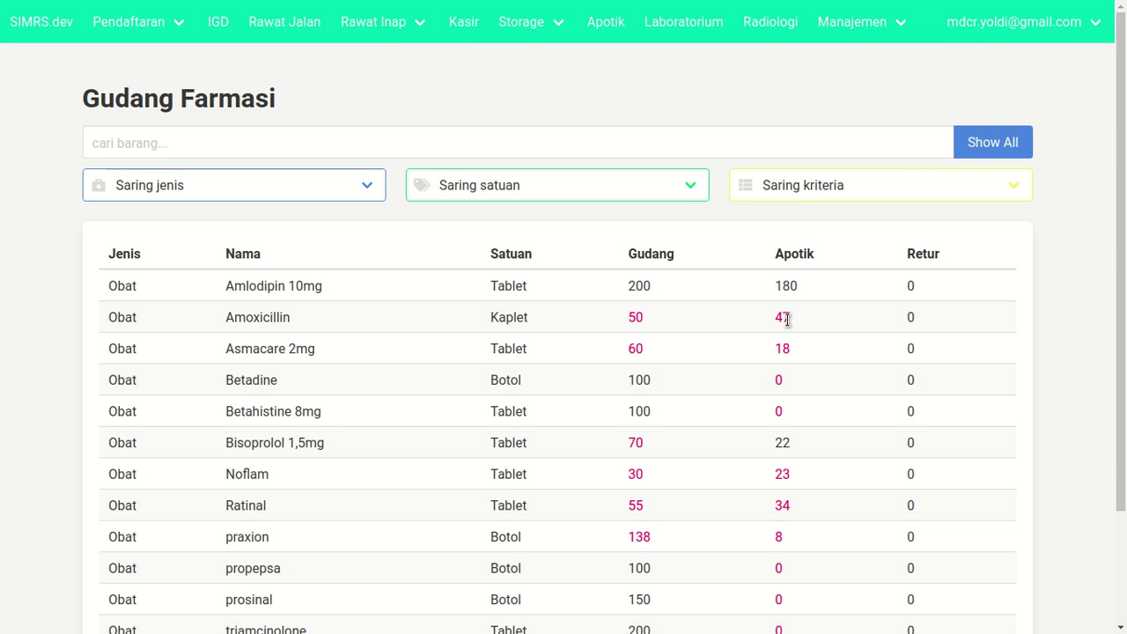
{"action": "mouse_move", "coordinate": [522, 26]}
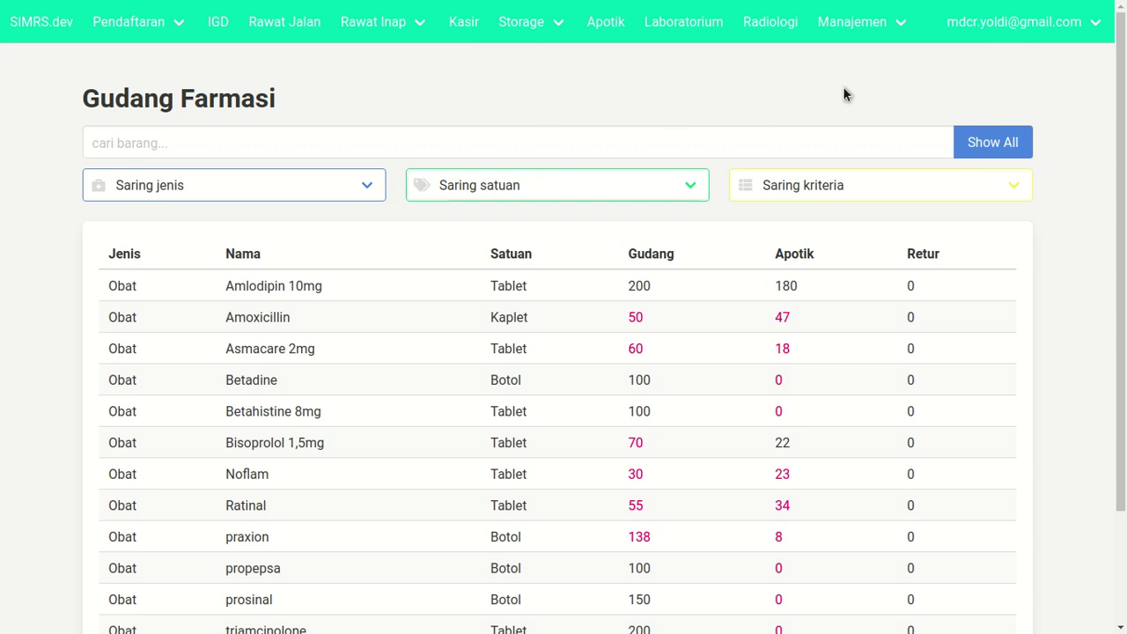
{"action": "left_click", "coordinate": [997, 18]}
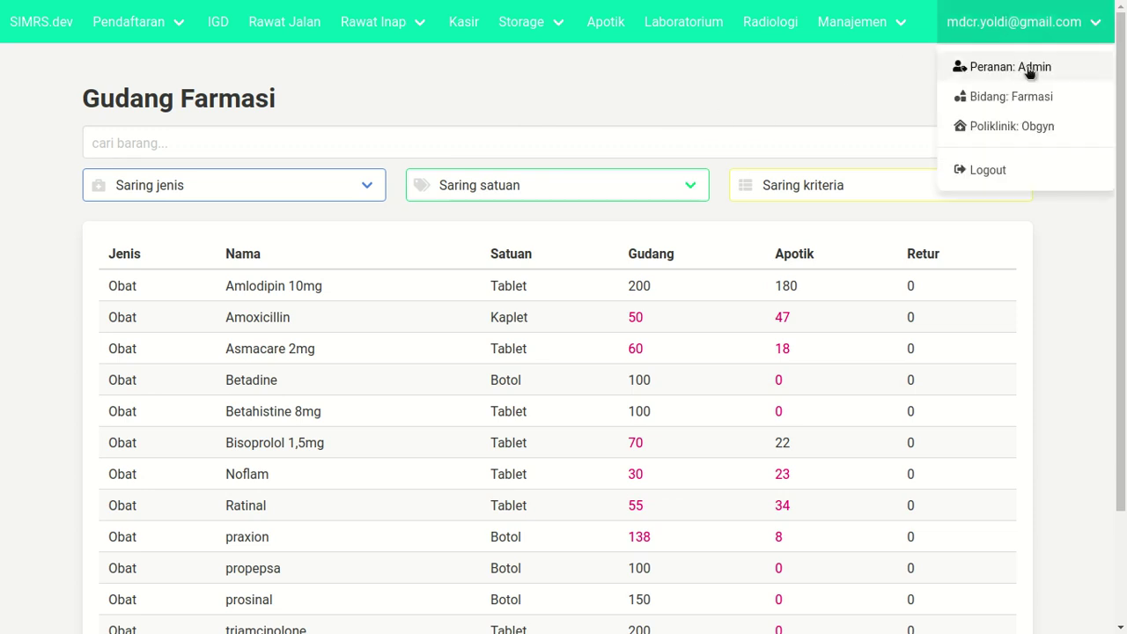
- Log out and sign in as the Rawat Jalan user with their password
{"action": "left_click", "coordinate": [1009, 174]}
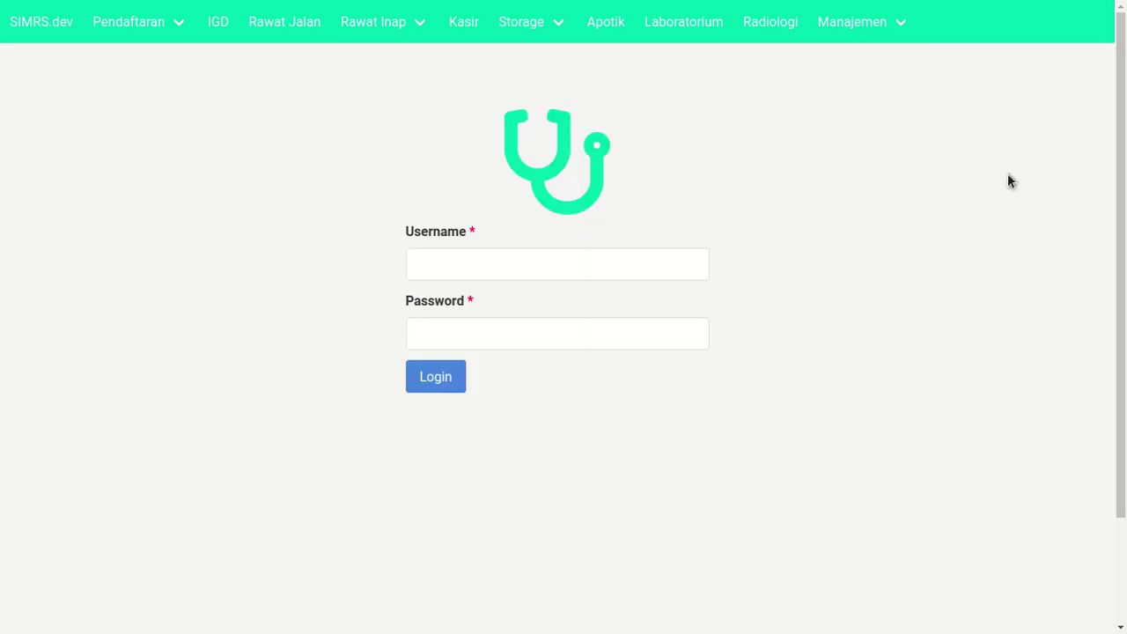
{"action": "left_click", "coordinate": [561, 272]}
{"action": "type", "text": "mdc"}
{"action": "key", "text": "Down"}
{"action": "key", "text": "Down"}
{"action": "key", "text": "Down"}
{"action": "key", "text": "Return"}
{"action": "key", "text": "Tab"}
{"action": "type", "text": "123456"}
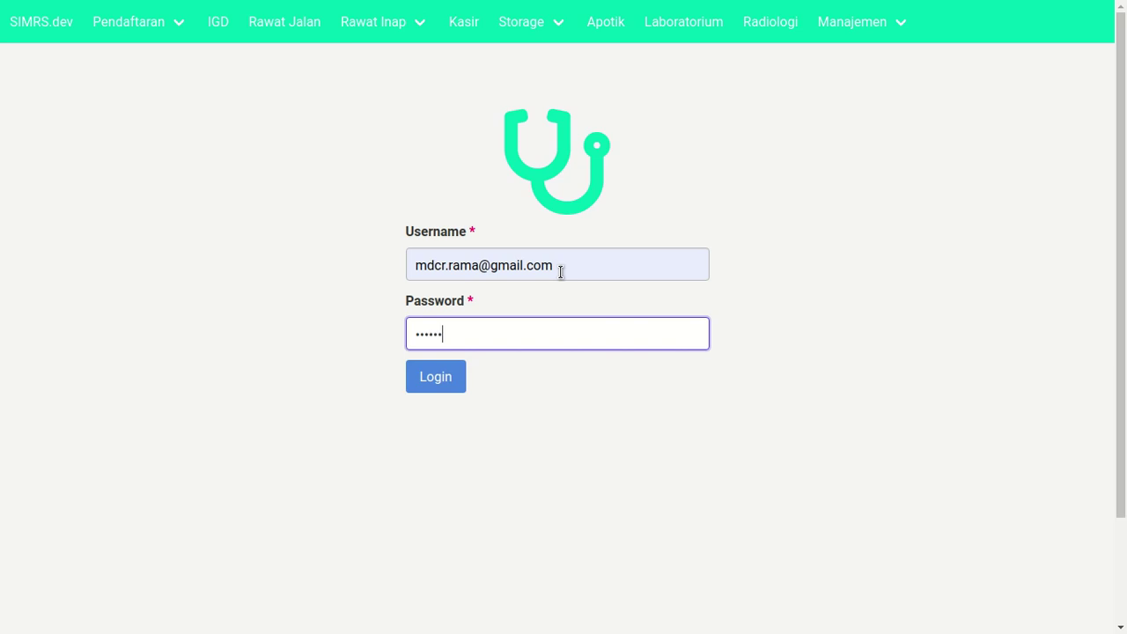
{"action": "key", "text": "Return"}
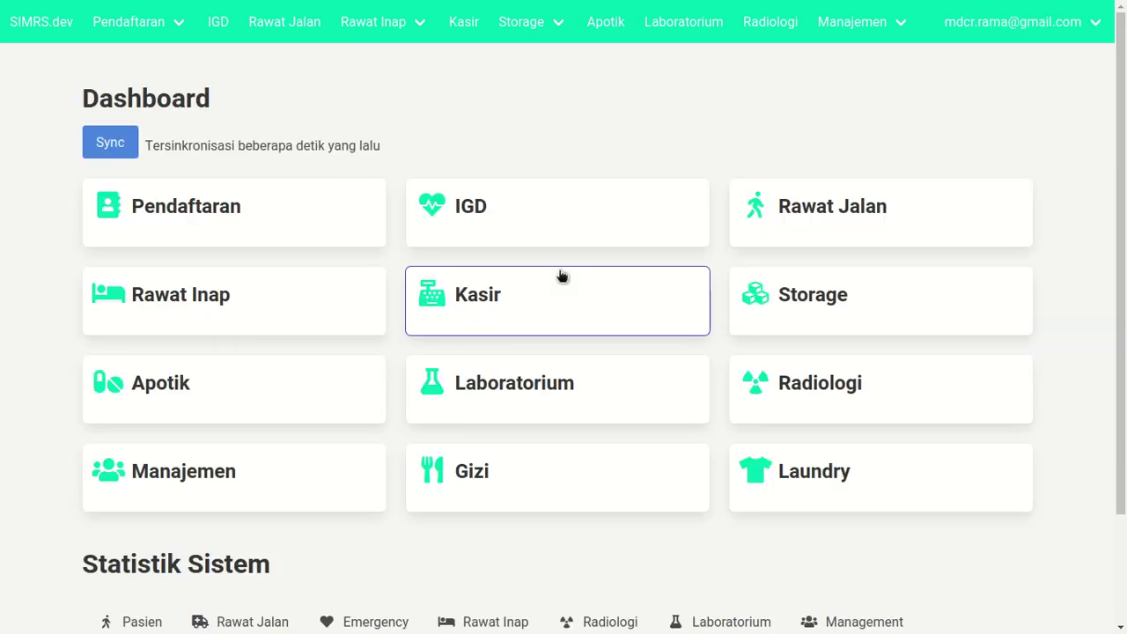
- Request 10 units of Amlodipin 10mg batch abc123 via Jumlah diminta
{"action": "left_click", "coordinate": [521, 27]}
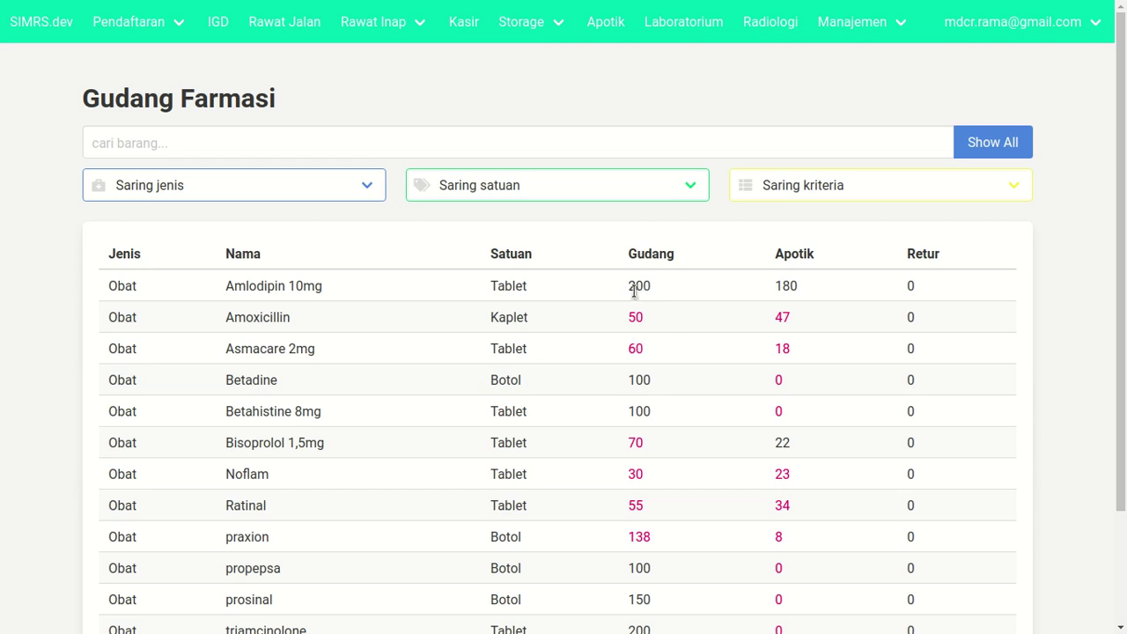
{"action": "left_click", "coordinate": [523, 289]}
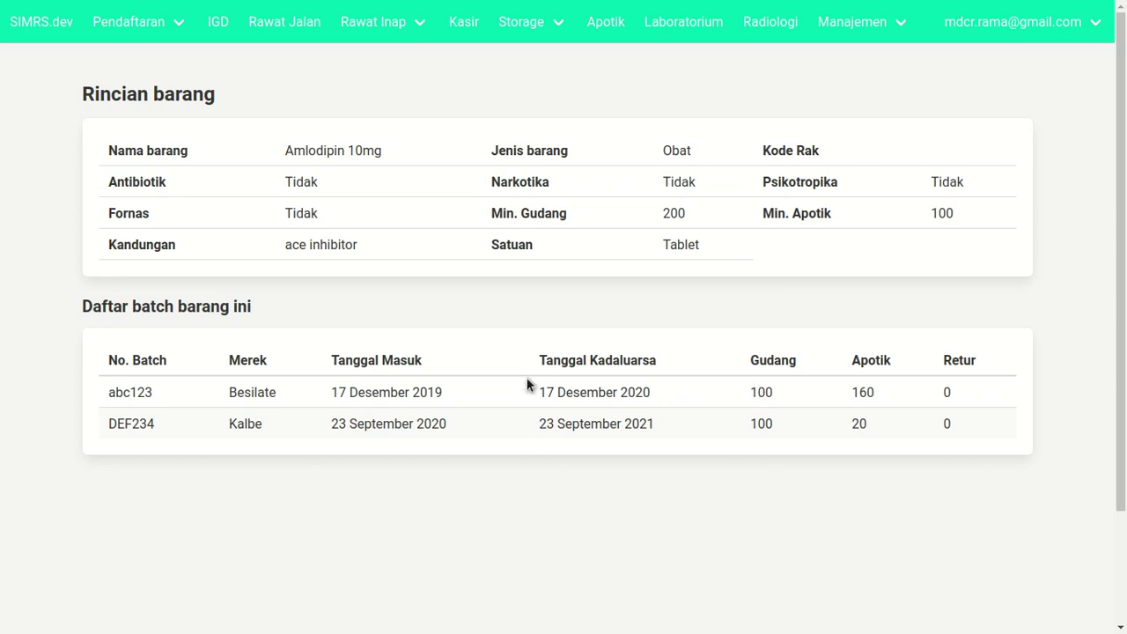
{"action": "left_click", "coordinate": [549, 396]}
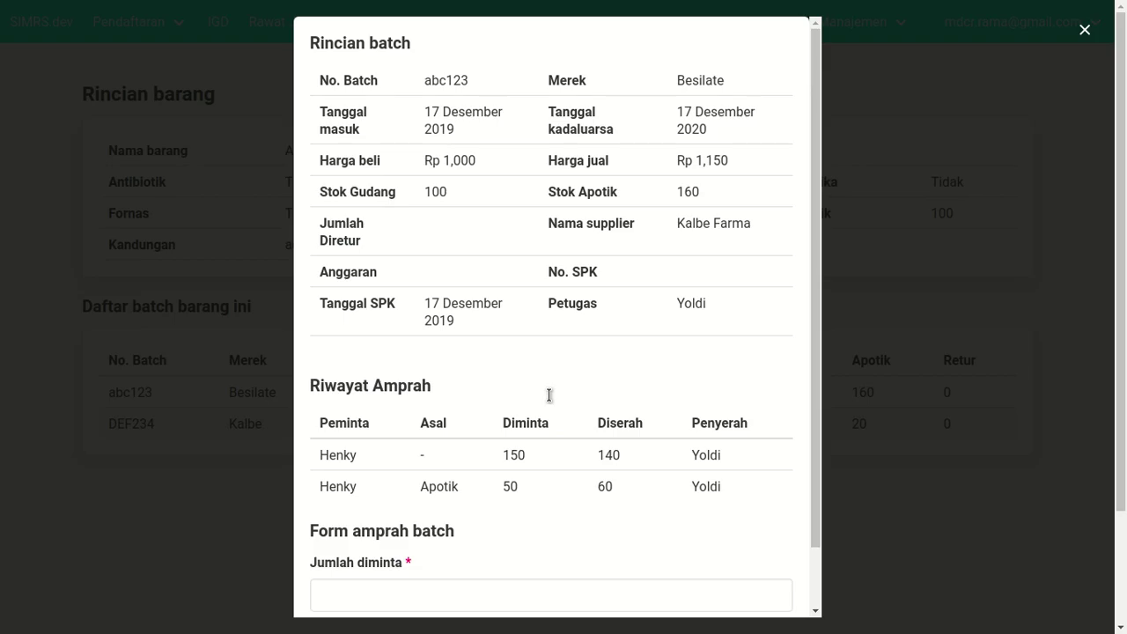
{"action": "scroll", "coordinate": [548, 396], "scroll_direction": "down", "scroll_amount": 1}
{"action": "left_click", "coordinate": [420, 526]}
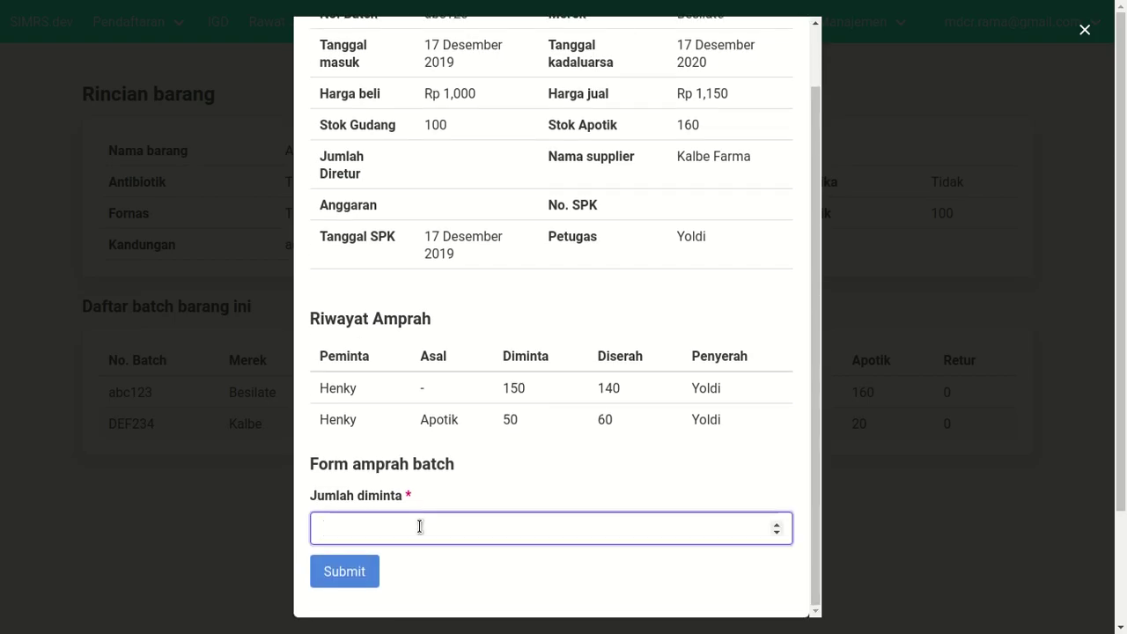
{"action": "scroll", "coordinate": [480, 191], "scroll_direction": "up", "scroll_amount": 1}
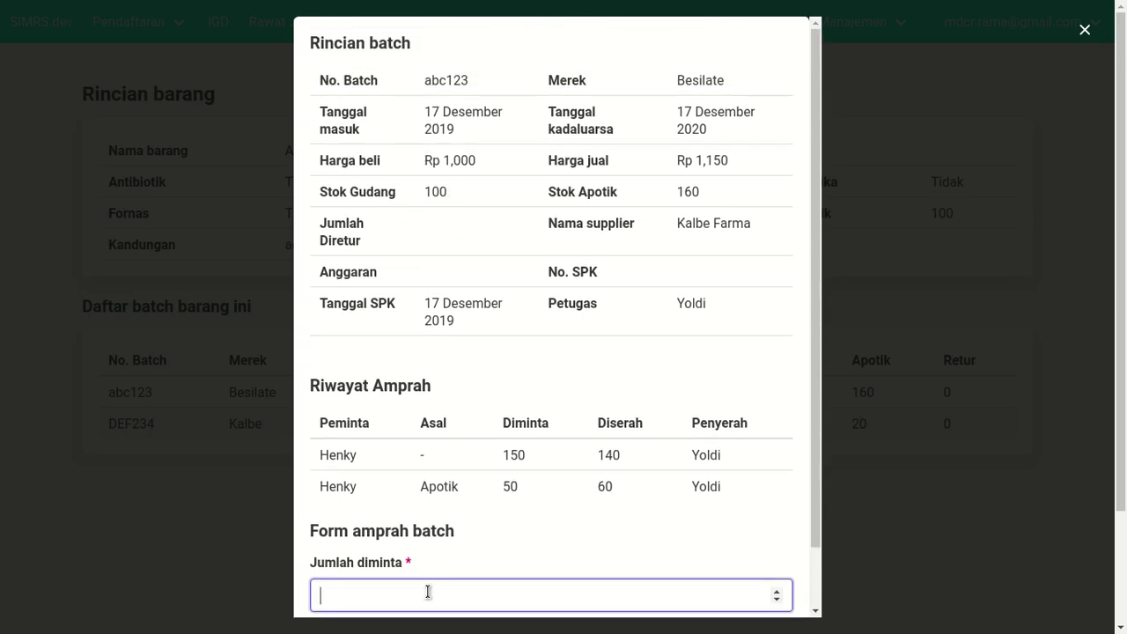
{"action": "type", "text": "10"}
{"action": "scroll", "coordinate": [455, 563], "scroll_direction": "down", "scroll_amount": 2}
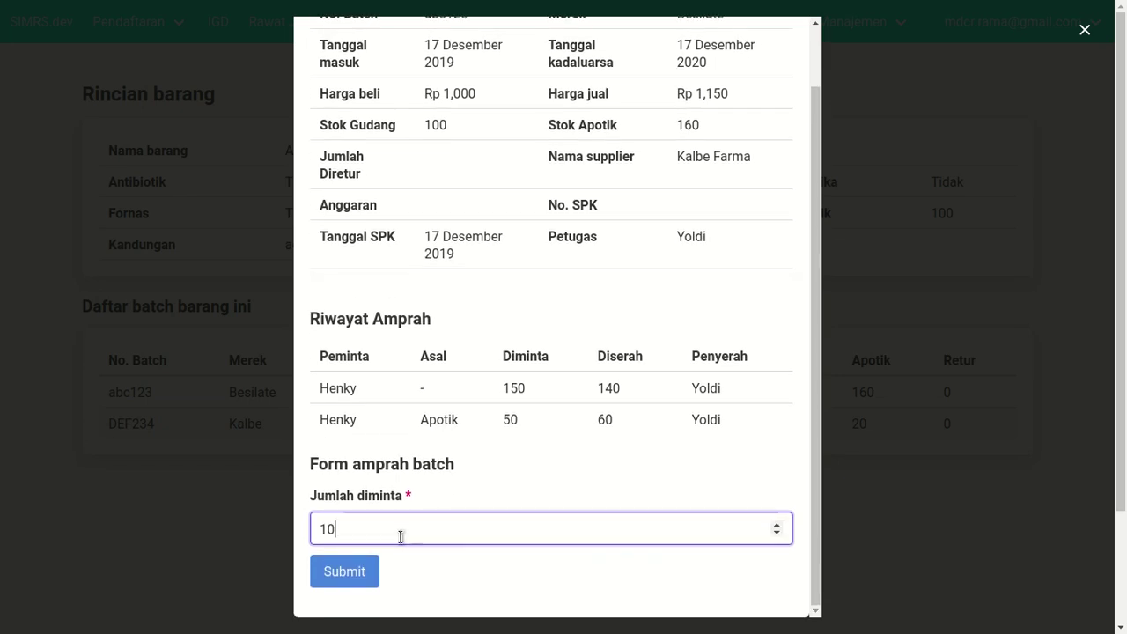
{"action": "left_click", "coordinate": [344, 573]}
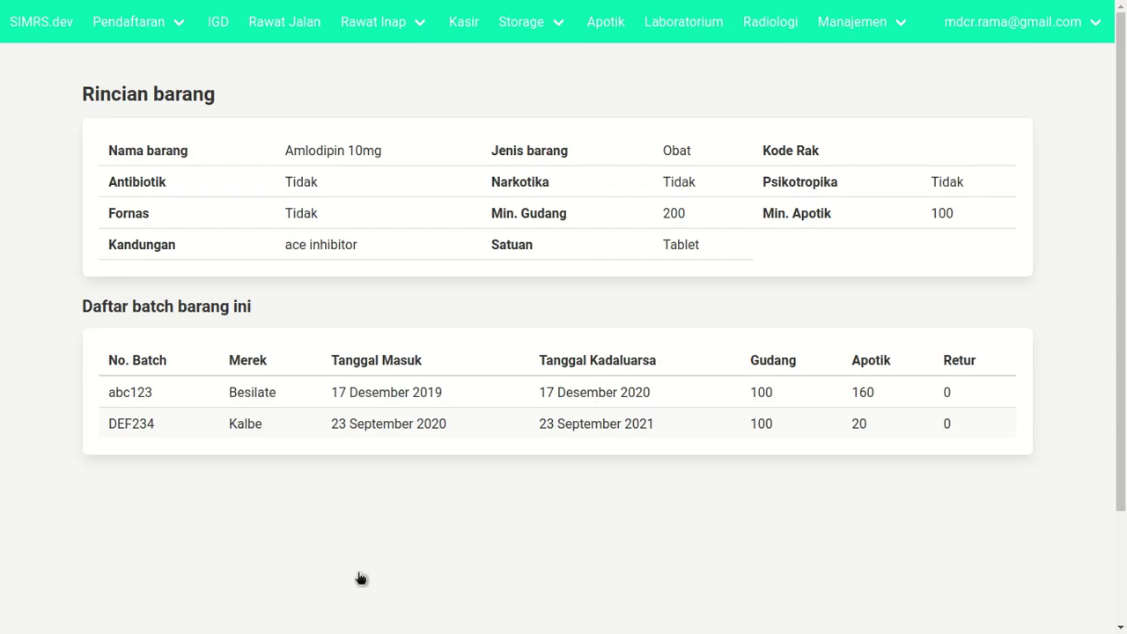
- Reopen batch abc123 to confirm the 10-unit request is logged
{"action": "left_click", "coordinate": [857, 394]}
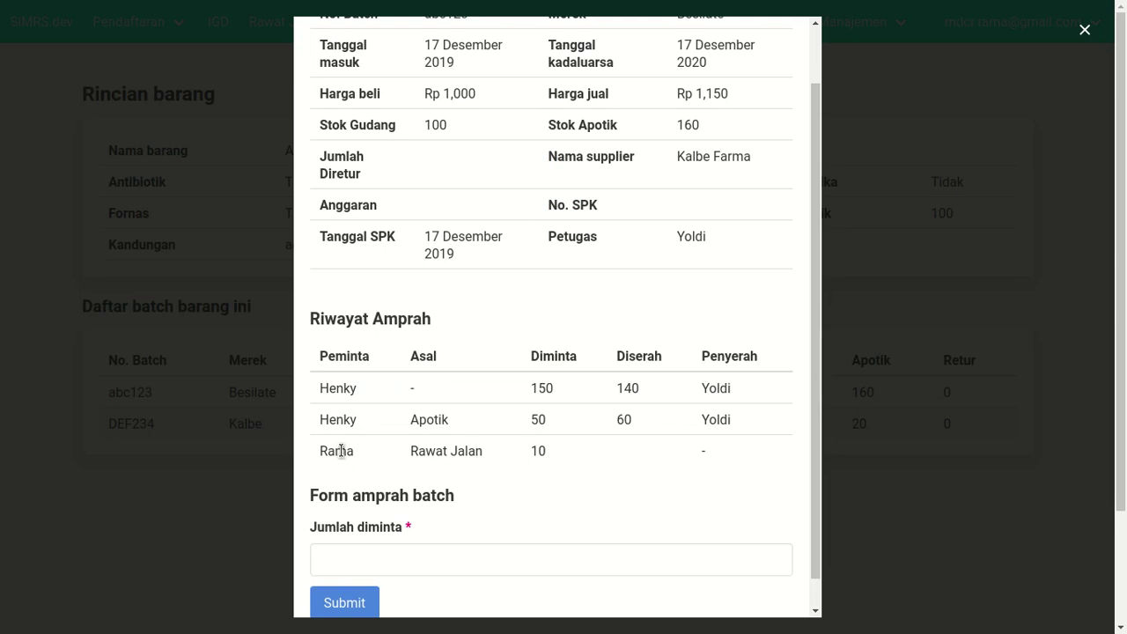
{"action": "left_click", "coordinate": [1084, 29]}
{"action": "left_click", "coordinate": [1095, 26]}
- Log out and sign back in with another saved staff account
{"action": "left_click", "coordinate": [960, 170]}
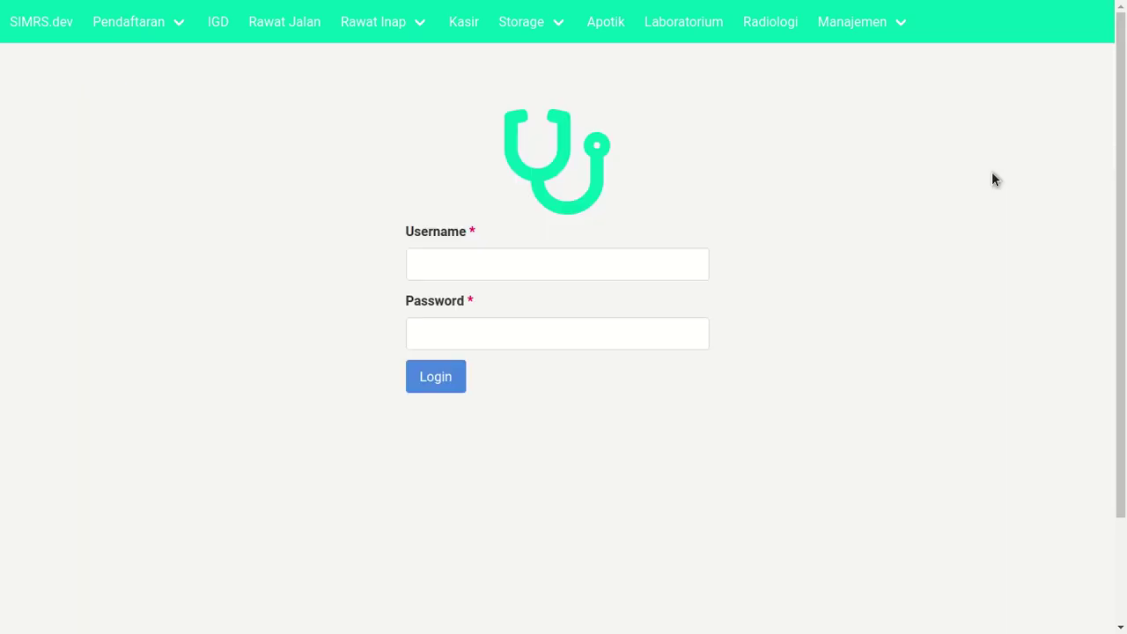
{"action": "type", "text": "mdc"}
{"action": "key", "text": "Down"}
{"action": "key", "text": "Down"}
{"action": "key", "text": "Down"}
{"action": "key", "text": "Down"}
{"action": "key", "text": "Tab"}
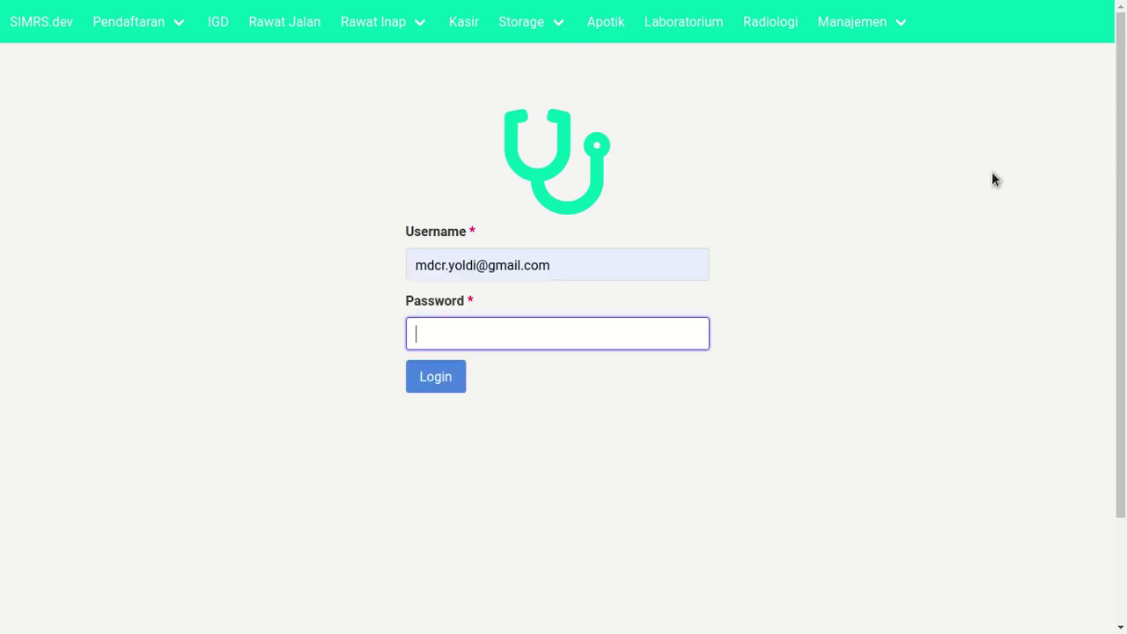
{"action": "type", "text": "1234"}
{"action": "key", "text": "Return"}
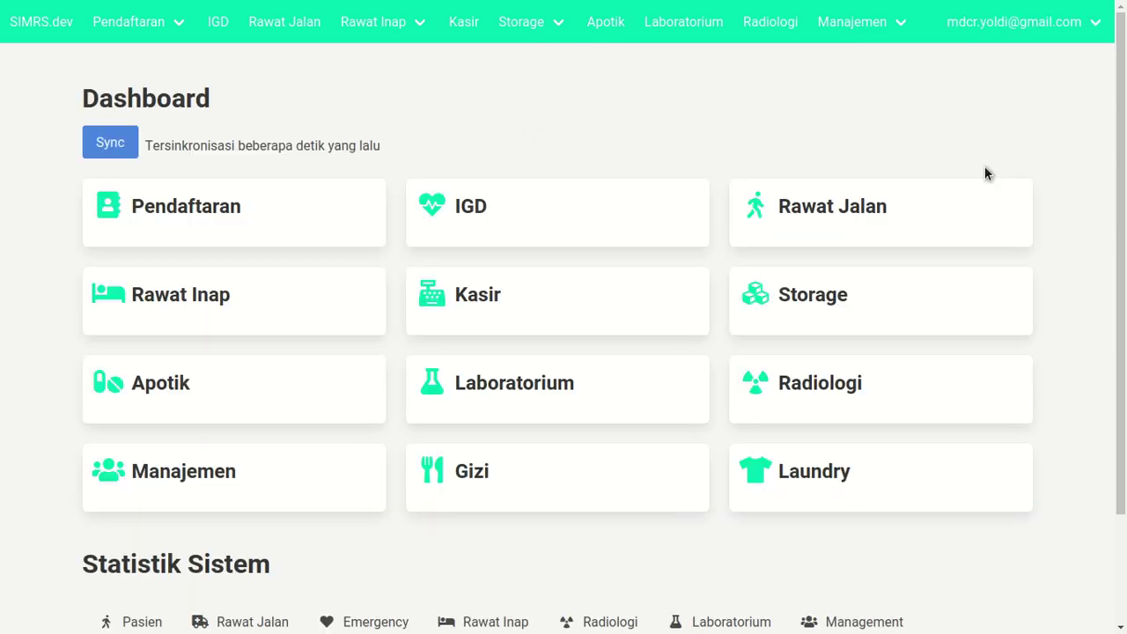
- Answer the pending batch abc123 request with 30 units handed over, then return to Gudang Farmasi
{"action": "mouse_move", "coordinate": [534, 23]}
{"action": "left_click", "coordinate": [541, 66]}
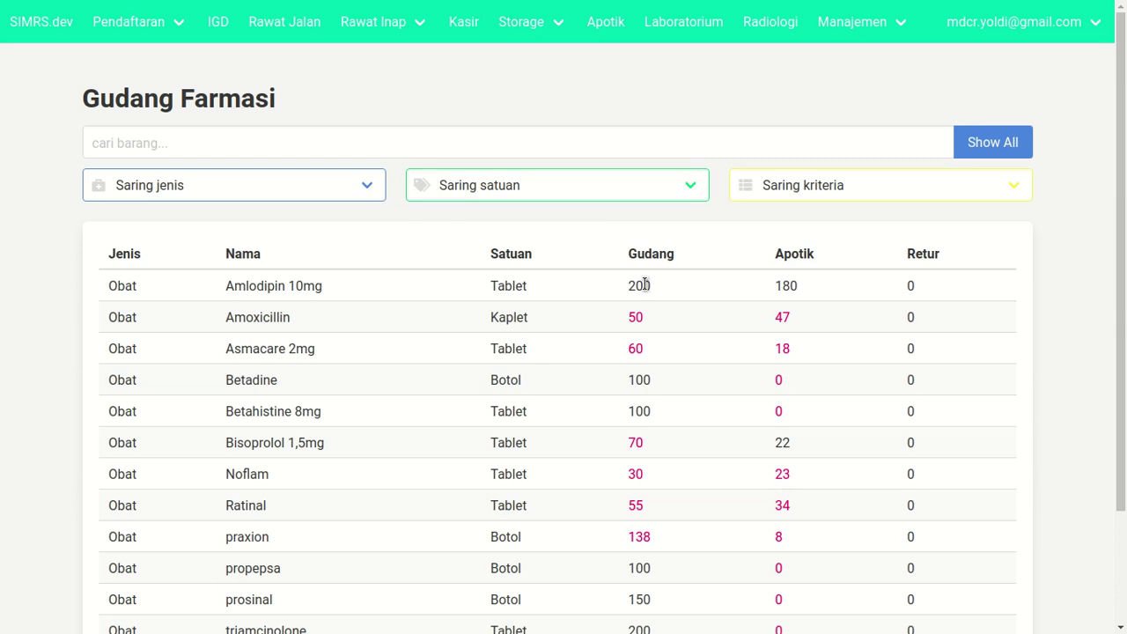
{"action": "mouse_move", "coordinate": [521, 23]}
{"action": "left_click", "coordinate": [516, 71]}
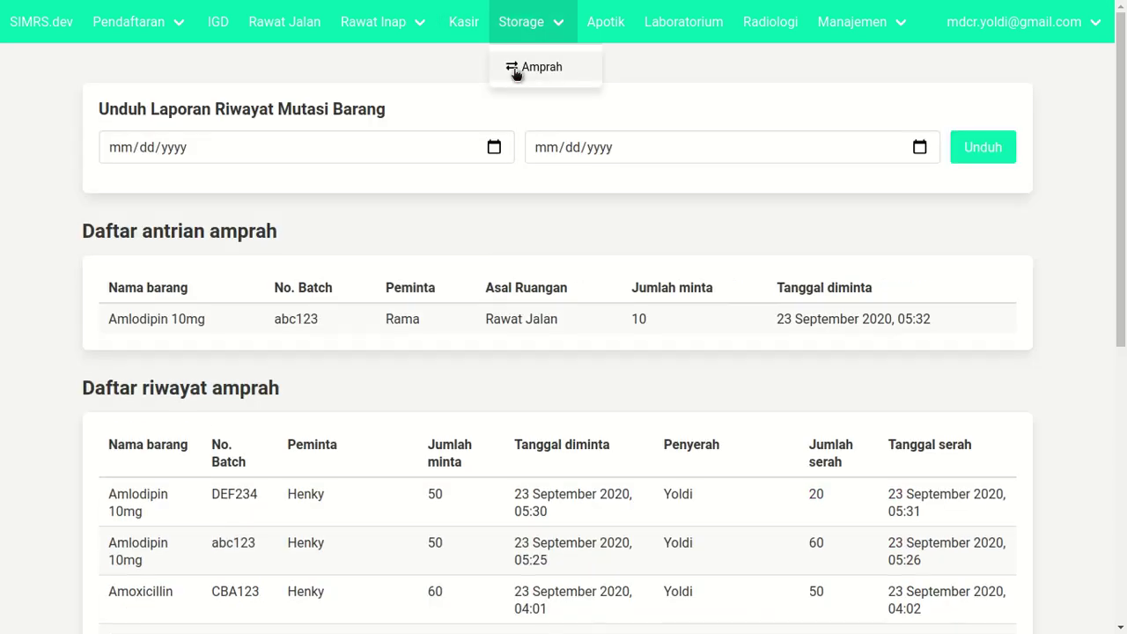
{"action": "left_click", "coordinate": [552, 323]}
{"action": "left_click", "coordinate": [507, 360]}
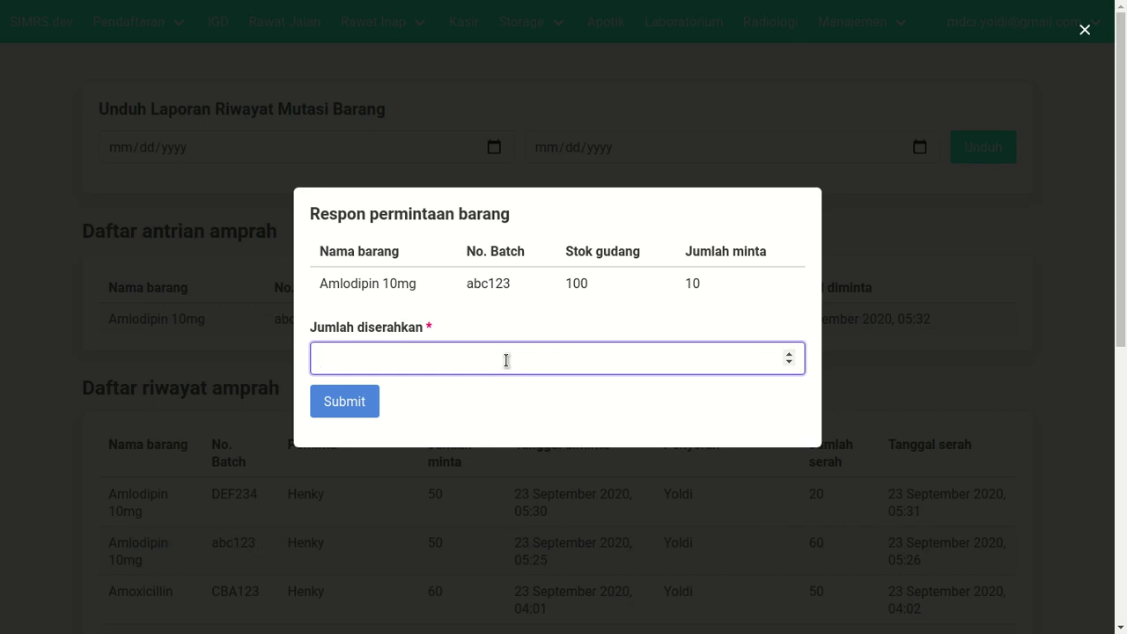
{"action": "type", "text": "30"}
{"action": "left_click", "coordinate": [355, 401]}
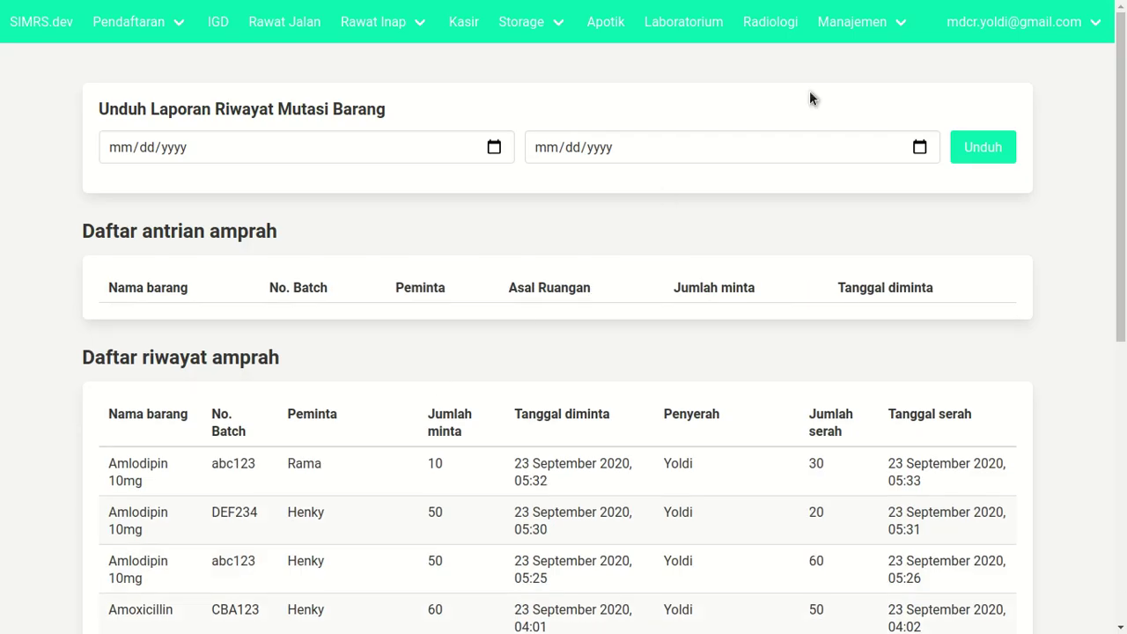
{"action": "left_click", "coordinate": [509, 25]}
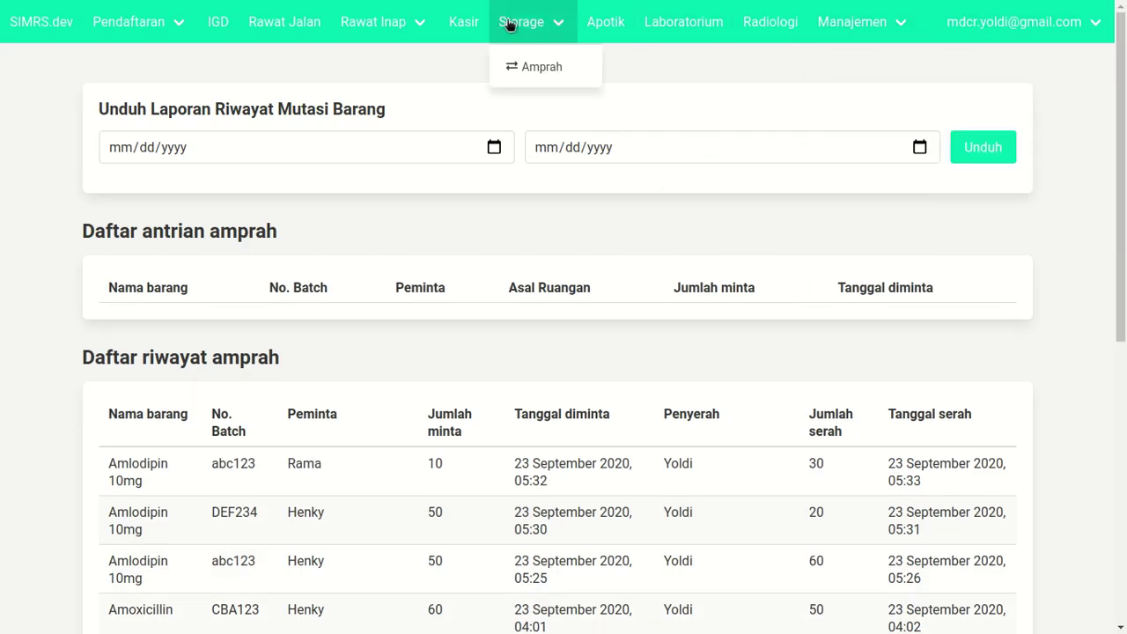
{"action": "left_click", "coordinate": [509, 24]}
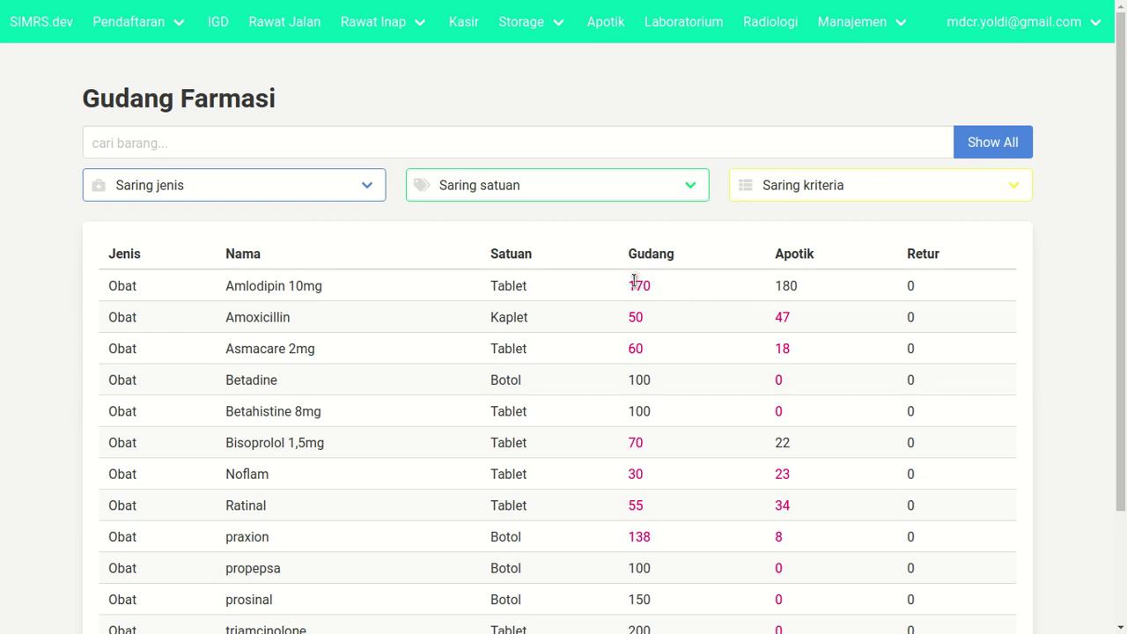
{"action": "left_click", "coordinate": [663, 286]}
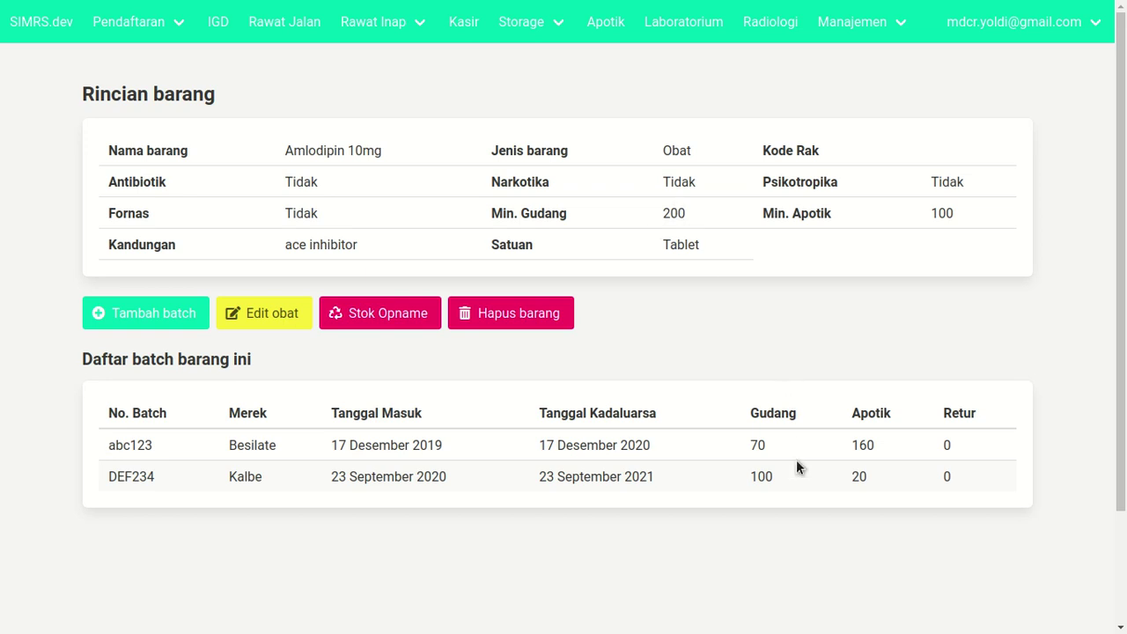
{"action": "left_click_drag", "start_coordinate": [748, 446], "coordinate": [768, 476]}
{"action": "left_click", "coordinate": [519, 22]}
{"action": "left_click", "coordinate": [541, 67]}
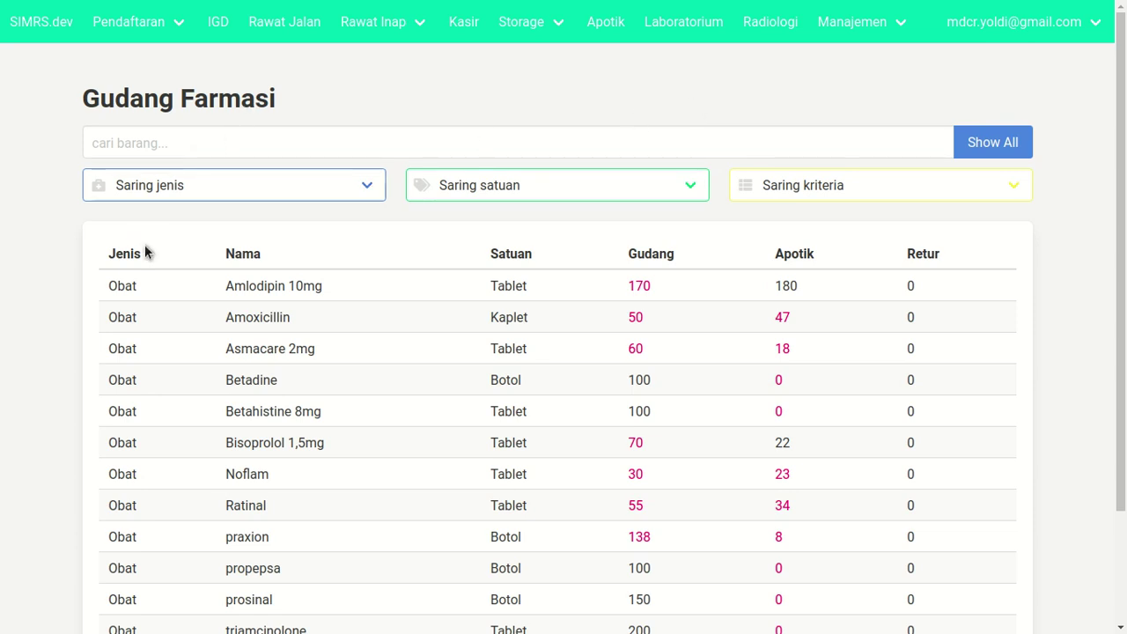
{"action": "scroll", "coordinate": [179, 258], "scroll_direction": "down", "scroll_amount": 3}
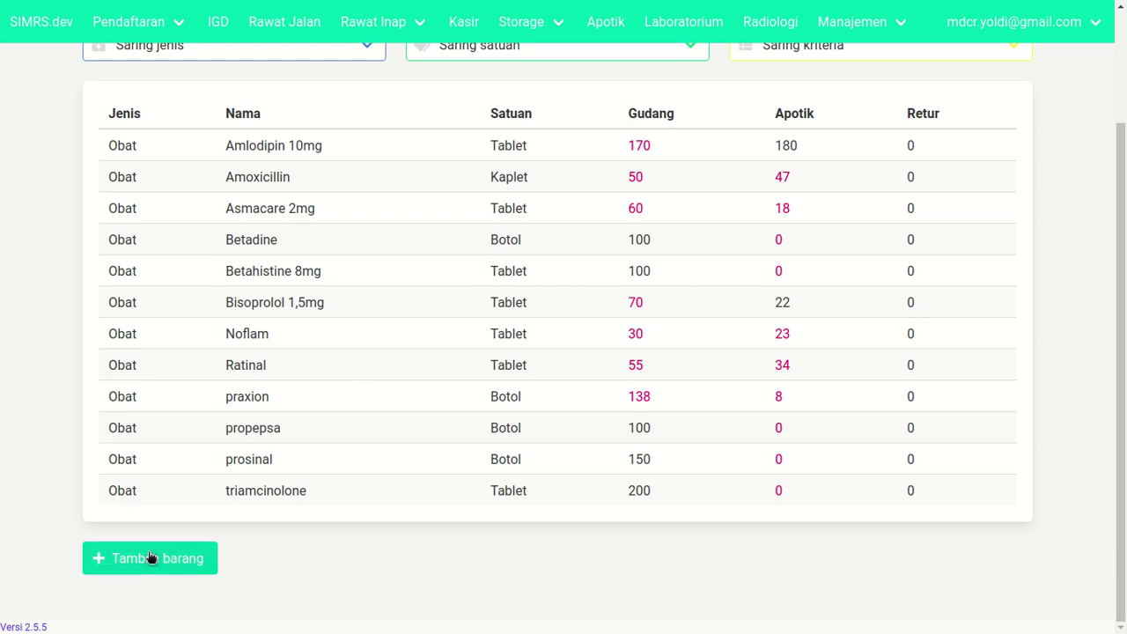
{"action": "key", "text": "F11"}
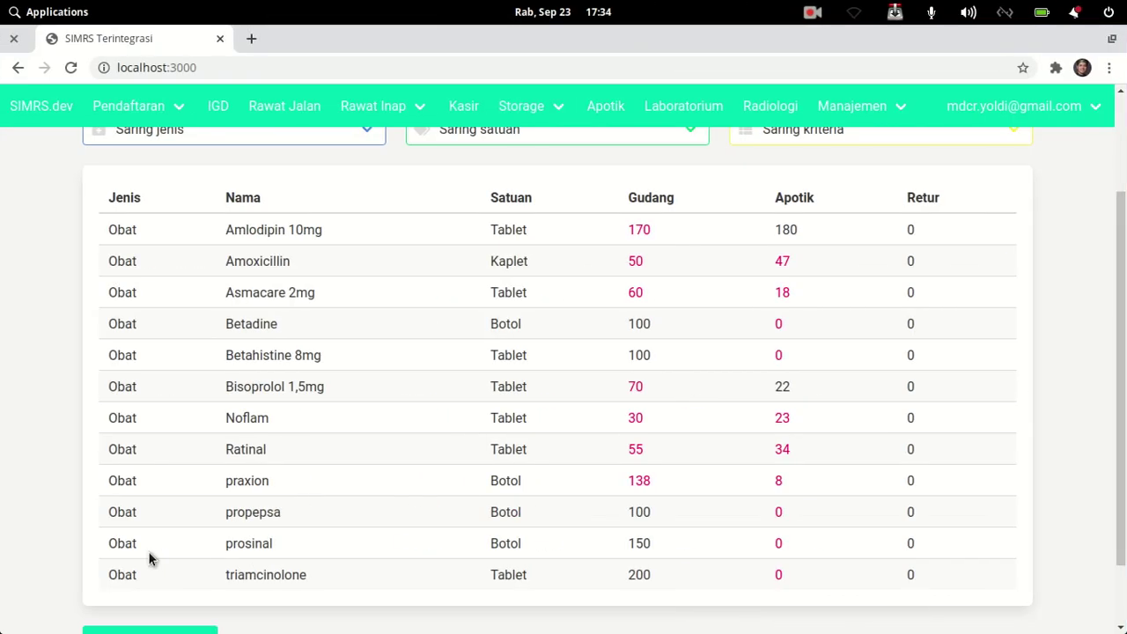
{"action": "left_click", "coordinate": [252, 40]}
{"action": "type", "text": "nama obat"}
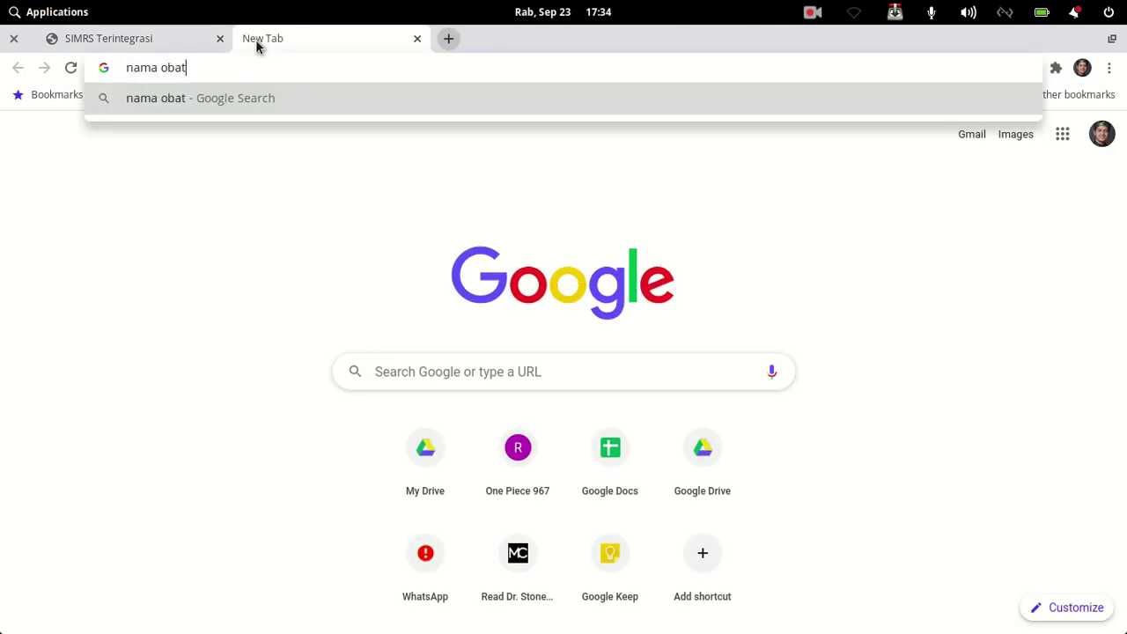
{"action": "key", "text": "Return"}
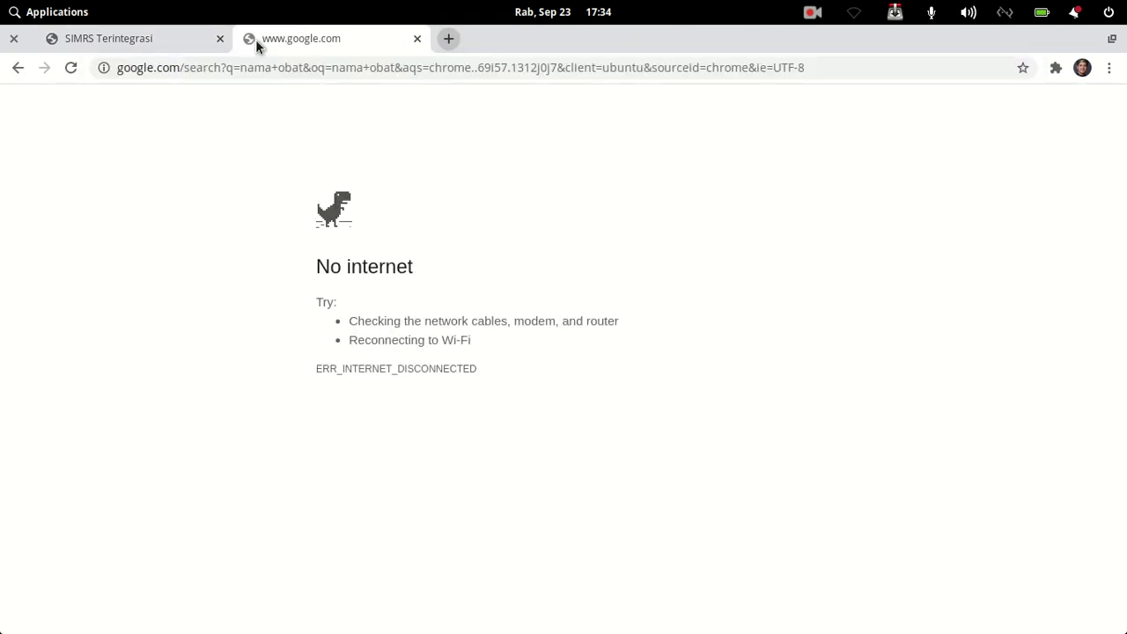
{"action": "key", "text": "ctrl+w"}
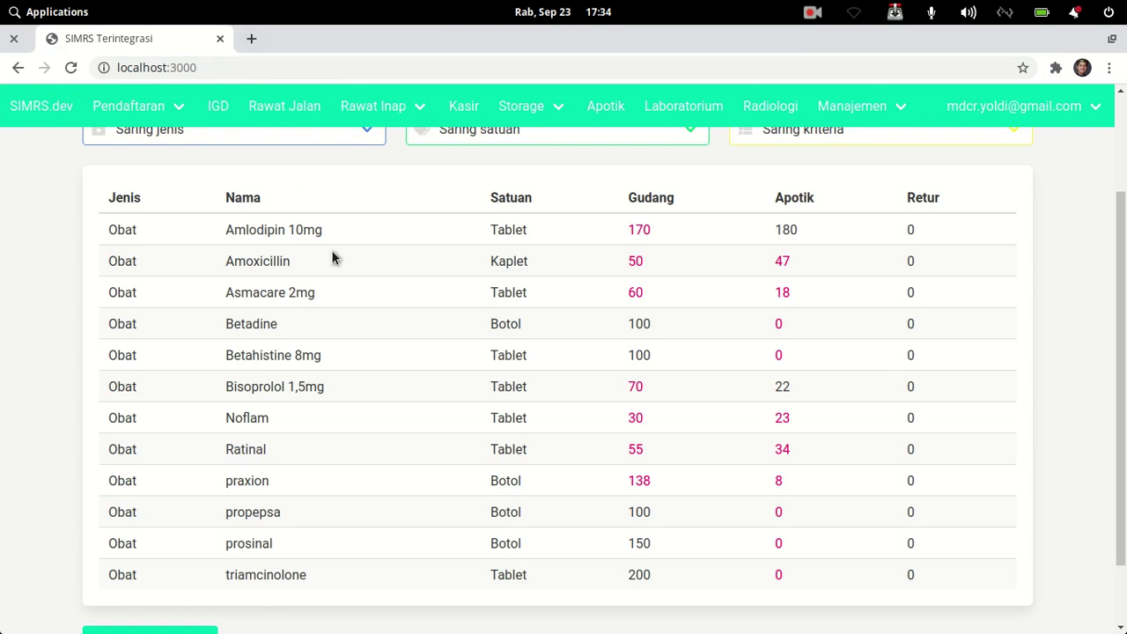
{"action": "mouse_move", "coordinate": [348, 107]}
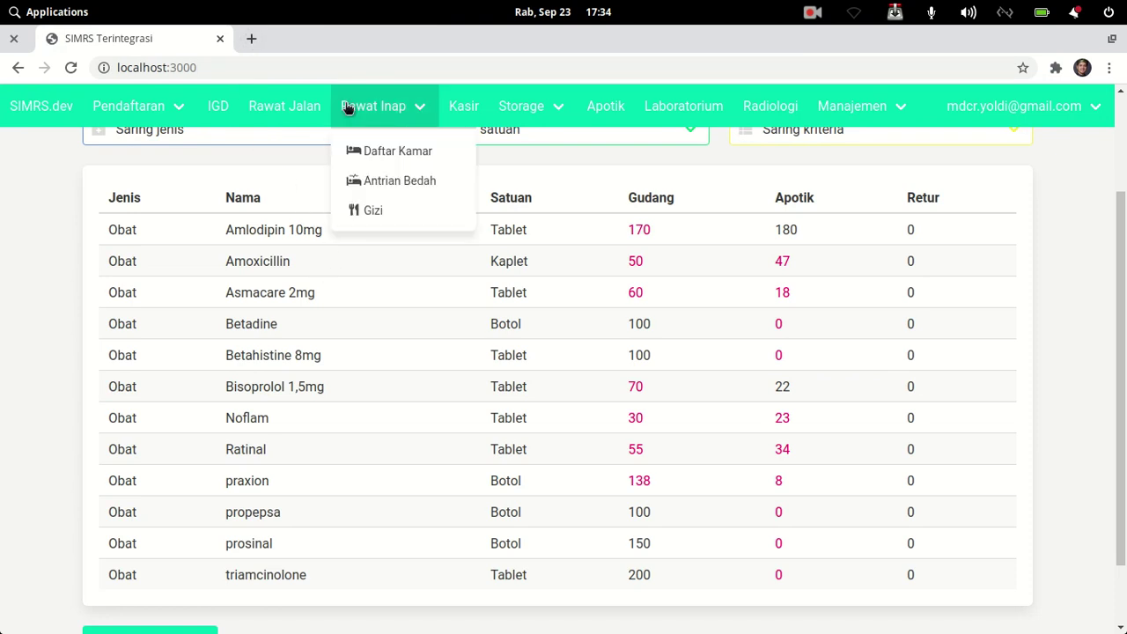
{"action": "key", "text": "ctrl+shift+i"}
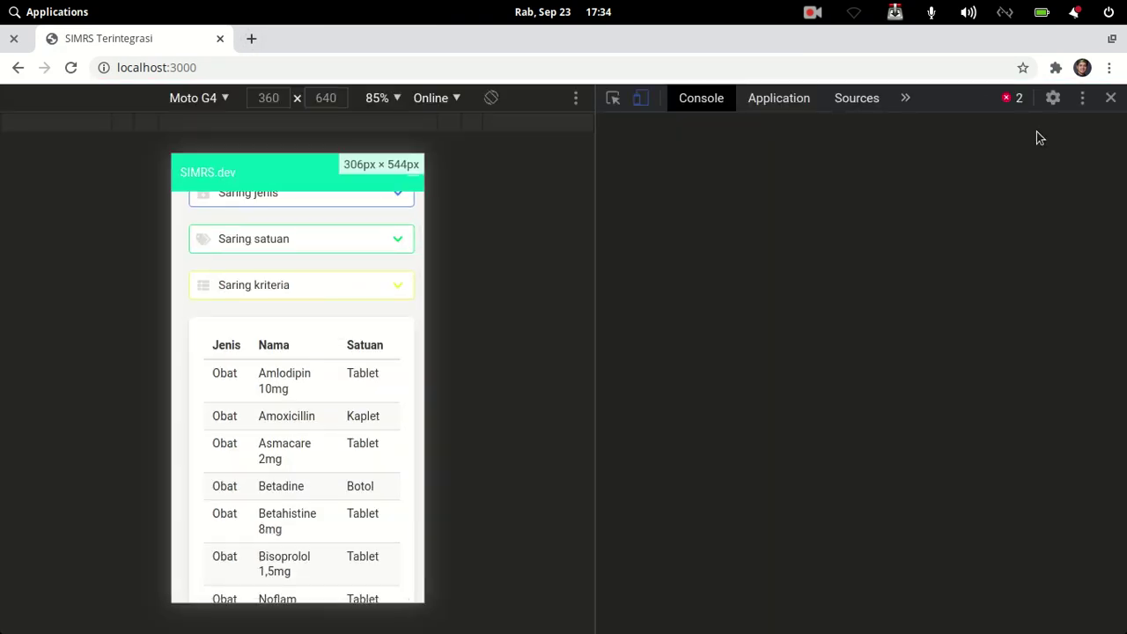
{"action": "key", "text": "ctrl+shift+i"}
{"action": "mouse_move", "coordinate": [1056, 107]}
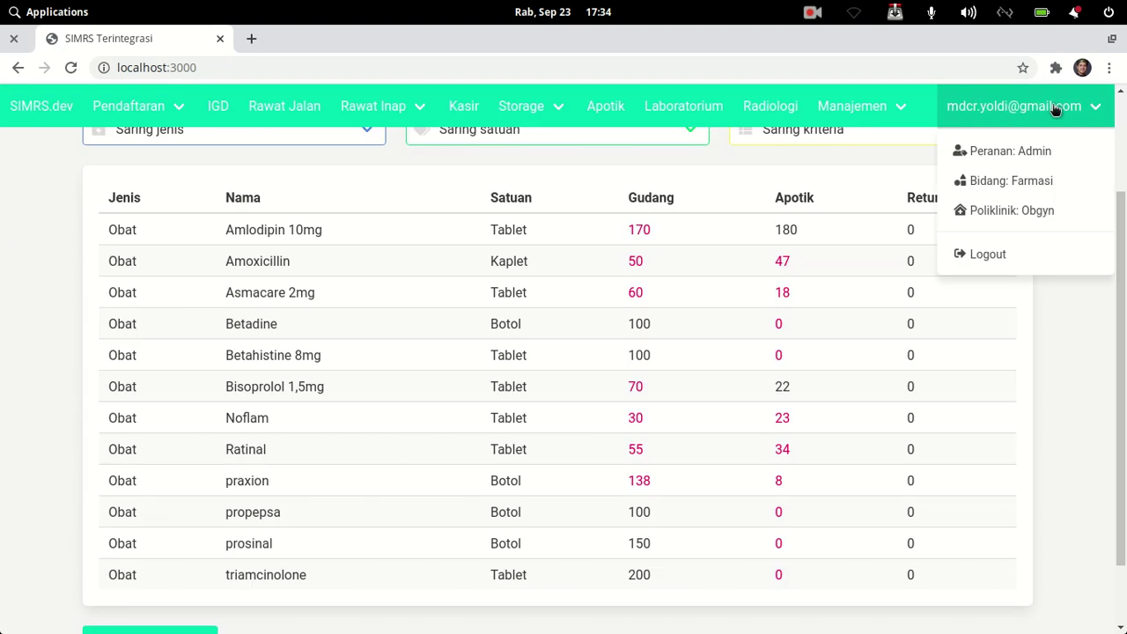
{"action": "key", "text": "F11"}
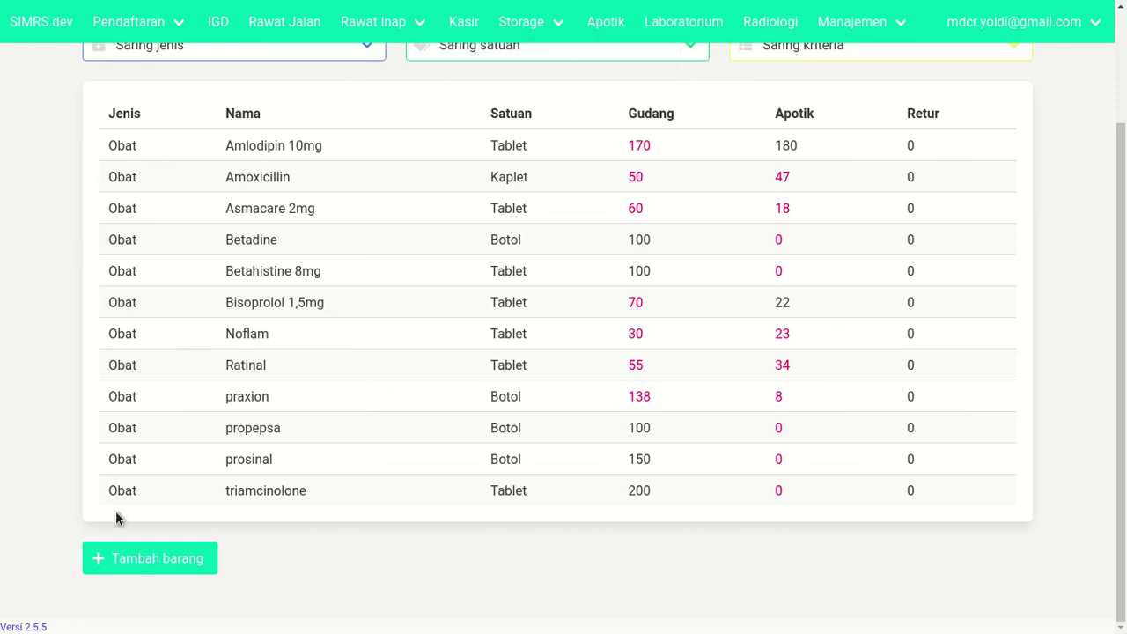
- Start a new item named Amlodipin 8mb, type Obat, ingredient ace inhibitor
{"action": "left_click", "coordinate": [133, 561]}
{"action": "scroll", "coordinate": [234, 167], "scroll_direction": "up", "scroll_amount": 2}
{"action": "left_click", "coordinate": [232, 167]}
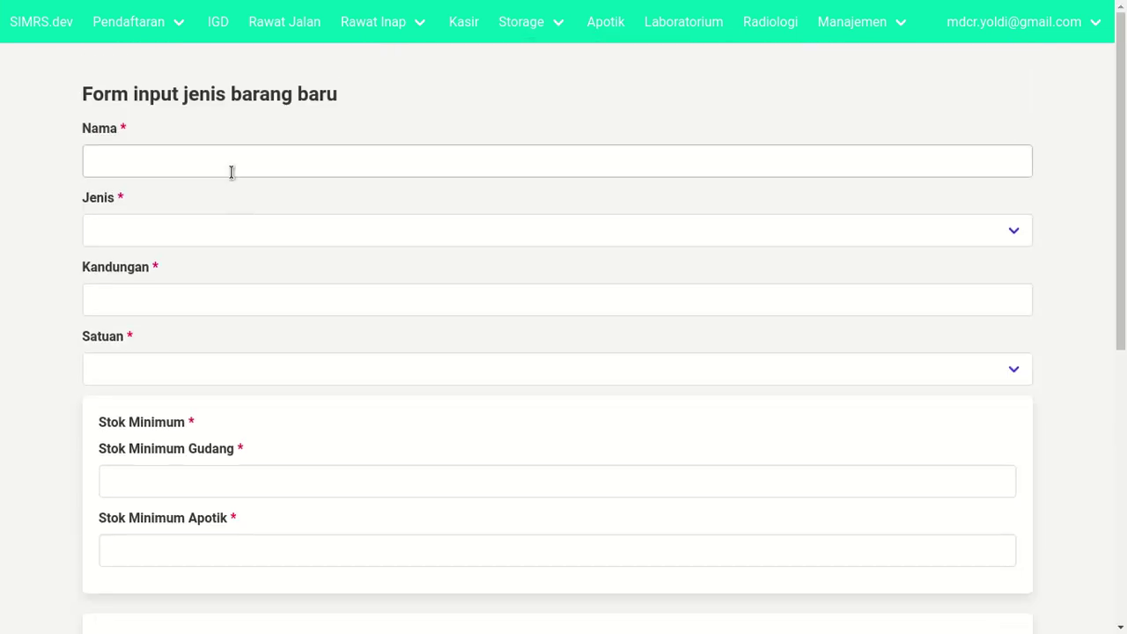
{"action": "type", "text": "Amlod"}
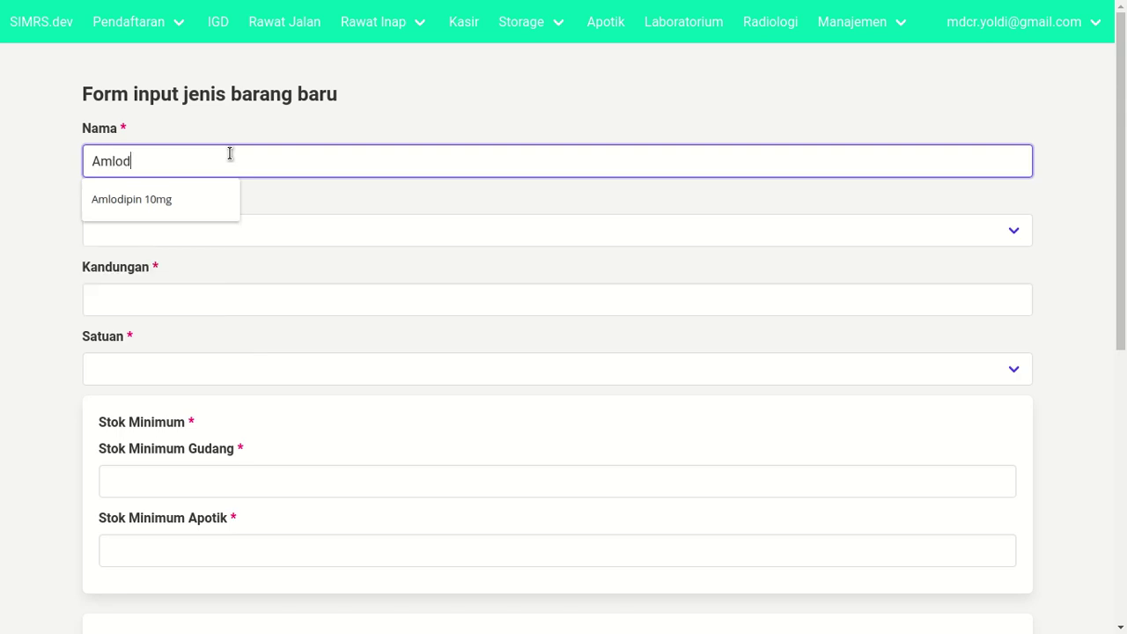
{"action": "type", "text": "ipin 8mb"}
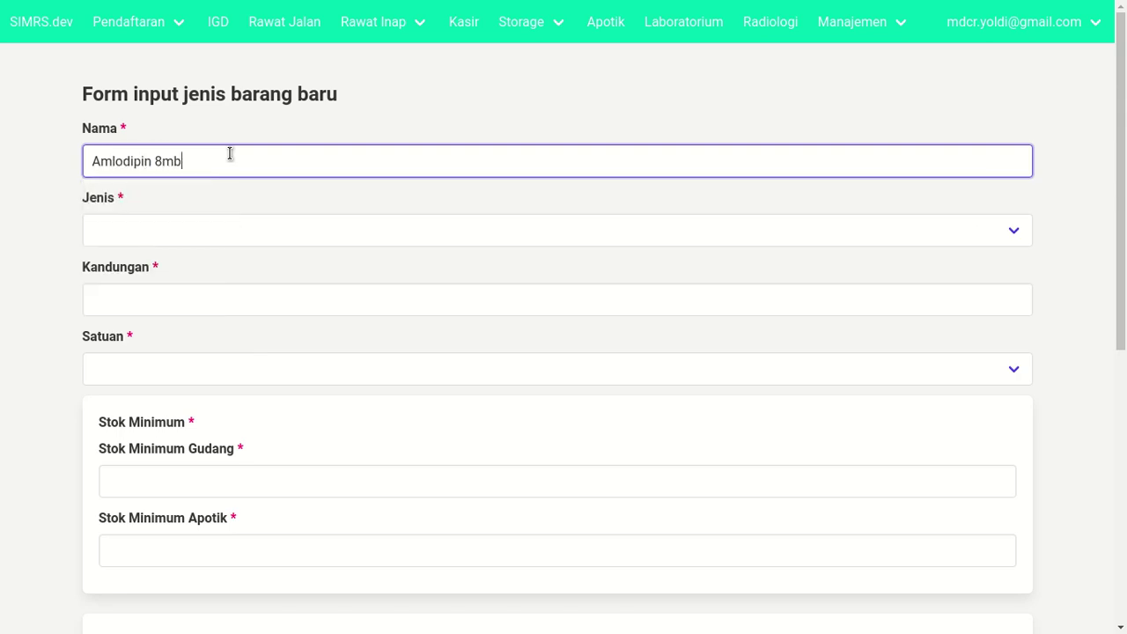
{"action": "key", "text": "Tab"}
{"action": "left_click", "coordinate": [195, 239]}
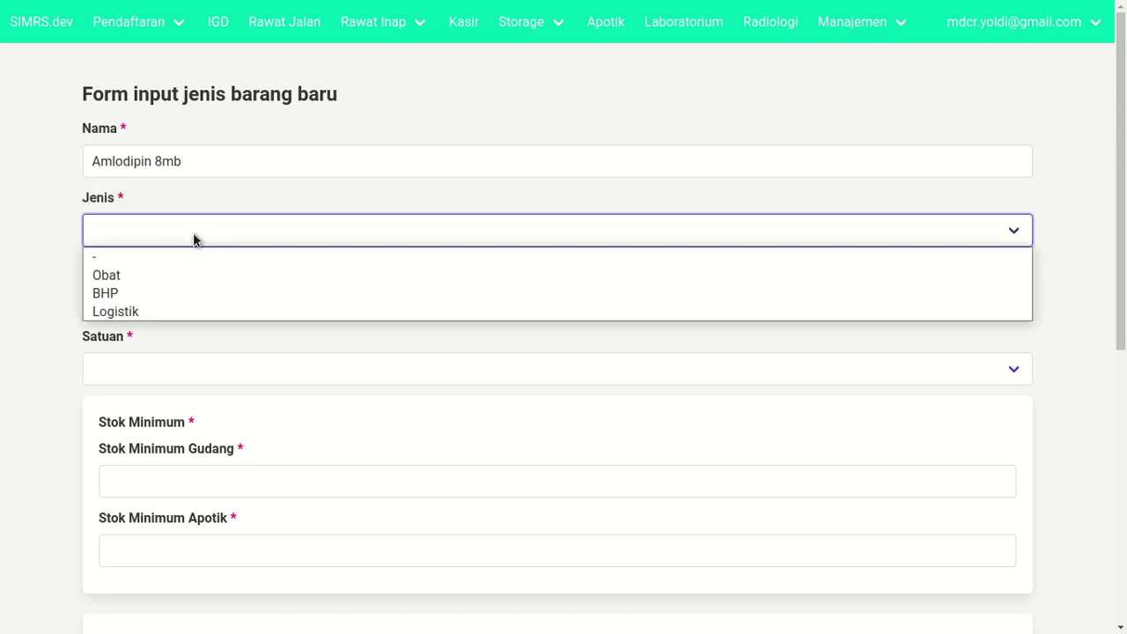
{"action": "left_click", "coordinate": [190, 274]}
{"action": "left_click", "coordinate": [179, 303]}
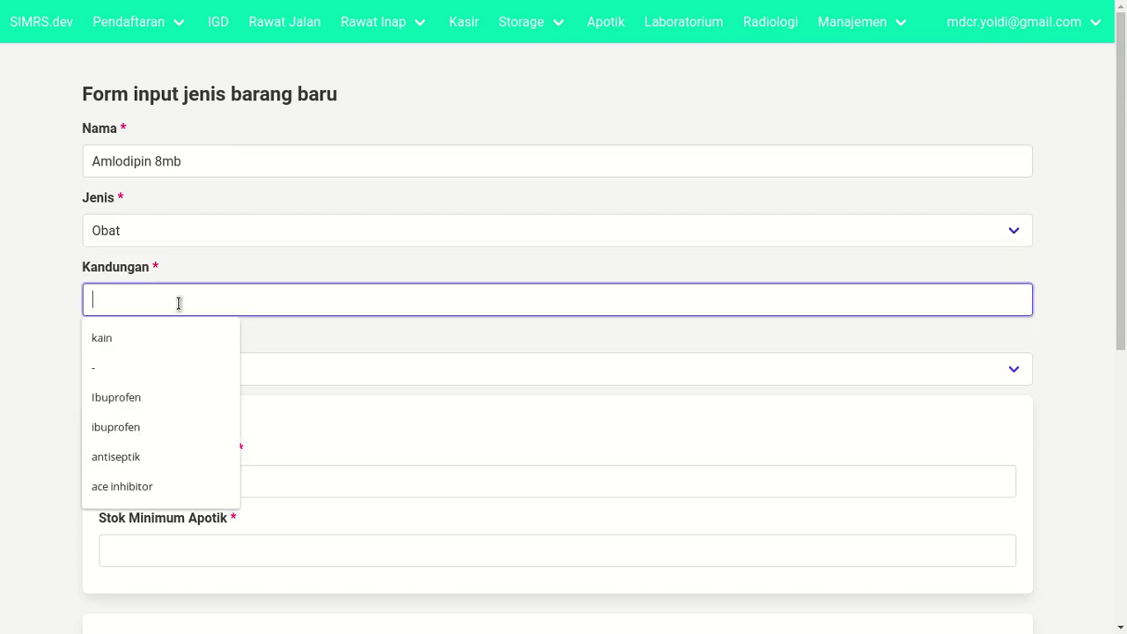
{"action": "type", "text": "ace i"}
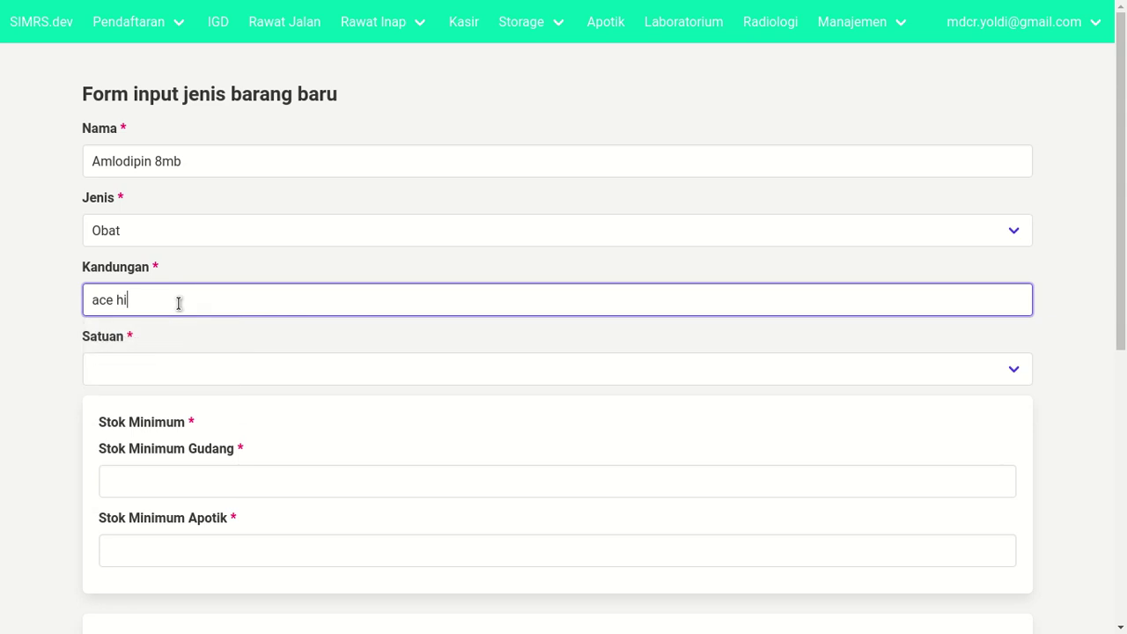
{"action": "type", "text": "nhibitor"}
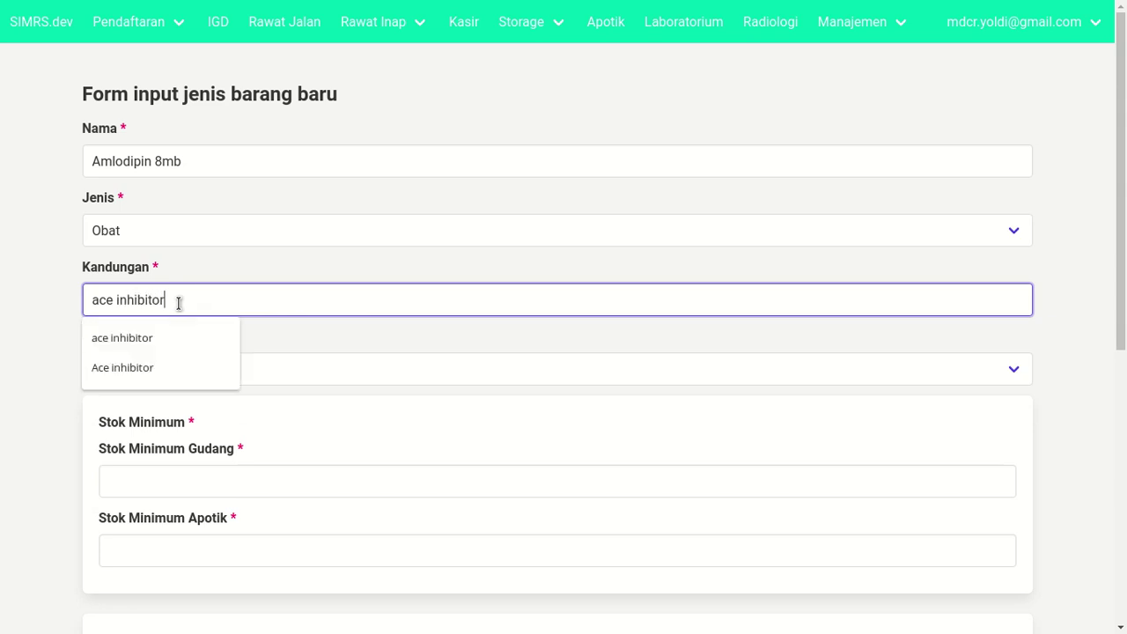
{"action": "left_click", "coordinate": [56, 270]}
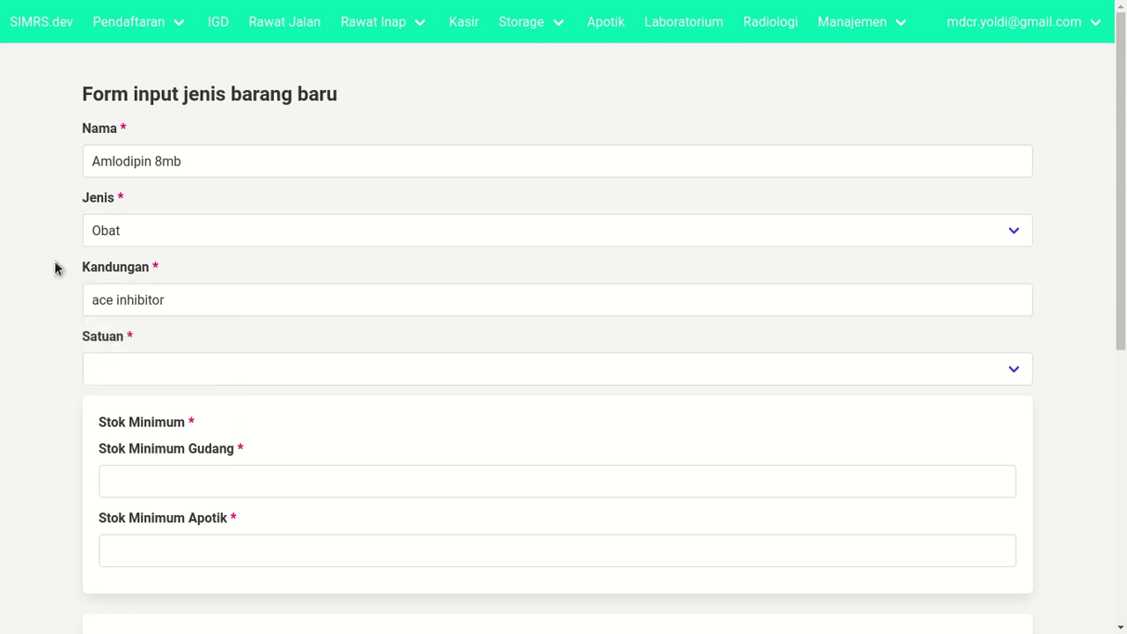
- Set the item's unit to Tablet
{"action": "scroll", "coordinate": [55, 271], "scroll_direction": "down", "scroll_amount": 1}
{"action": "left_click", "coordinate": [101, 327]}
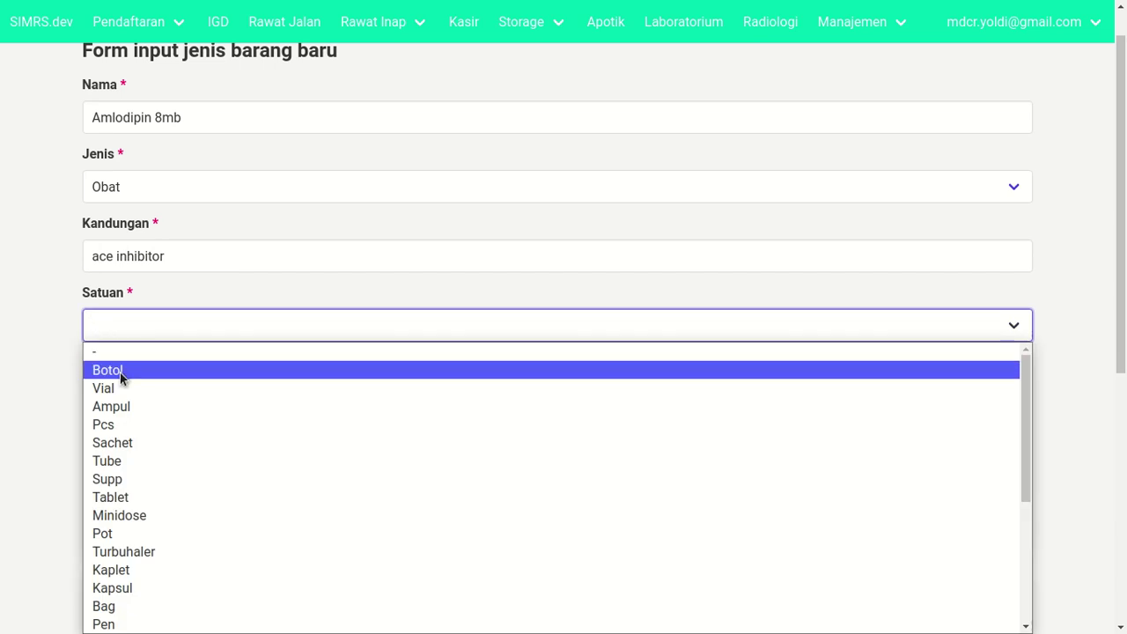
{"action": "left_click", "coordinate": [60, 429]}
{"action": "left_click", "coordinate": [128, 328]}
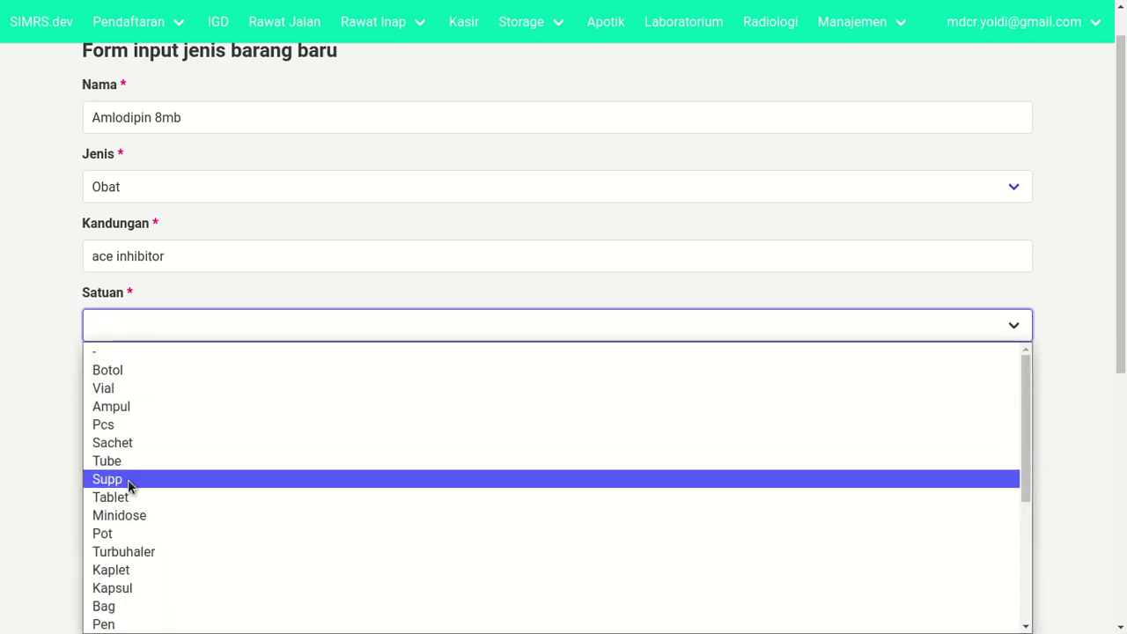
{"action": "left_click", "coordinate": [123, 496]}
{"action": "left_click", "coordinate": [53, 315]}
- Set minimum stock to 300 in Gudang and 150 in Apotik
{"action": "scroll", "coordinate": [129, 367], "scroll_direction": "down", "scroll_amount": 2}
{"action": "left_click", "coordinate": [168, 252]}
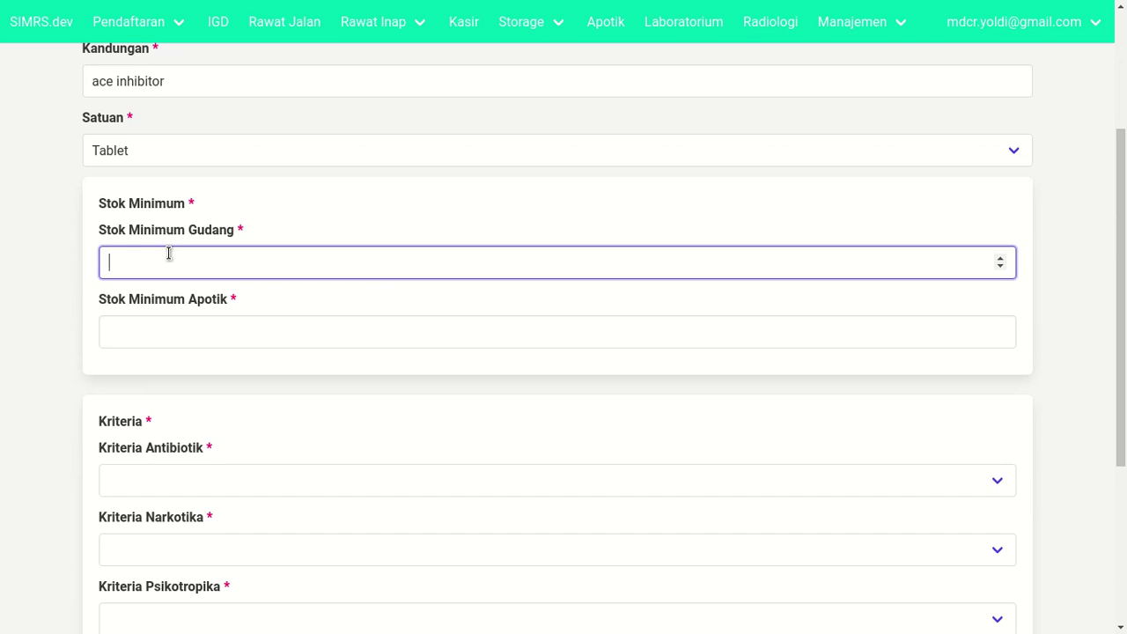
{"action": "type", "text": "200"}
{"action": "left_click", "coordinate": [164, 333]}
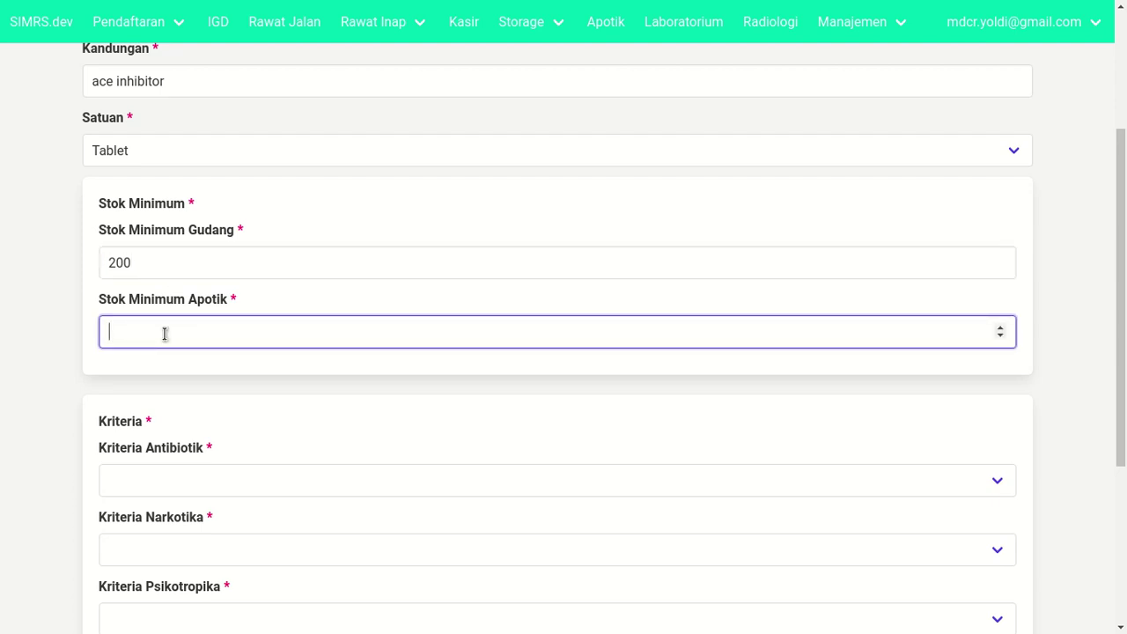
{"action": "type", "text": "150"}
{"action": "left_click", "coordinate": [179, 261]}
{"action": "double_click", "coordinate": [180, 261]}
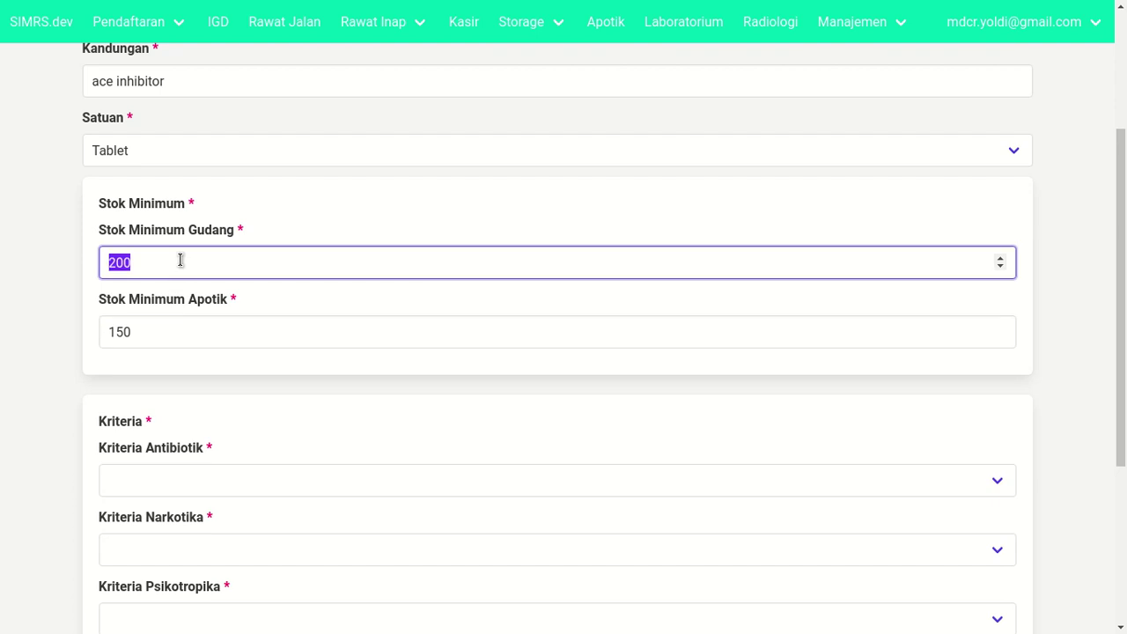
{"action": "type", "text": "300"}
- Set the antibiotic, narcotic and psychotropic criteria to Tidak and Fornas to Ya
{"action": "scroll", "coordinate": [202, 361], "scroll_direction": "down", "scroll_amount": 3}
{"action": "left_click", "coordinate": [202, 356]}
{"action": "left_click", "coordinate": [220, 434]}
{"action": "left_click", "coordinate": [209, 480]}
{"action": "left_click", "coordinate": [208, 491]}
{"action": "left_click", "coordinate": [185, 551]}
{"action": "left_click", "coordinate": [189, 554]}
{"action": "left_click", "coordinate": [146, 603]}
{"action": "scroll", "coordinate": [76, 502], "scroll_direction": "up", "scroll_amount": 1}
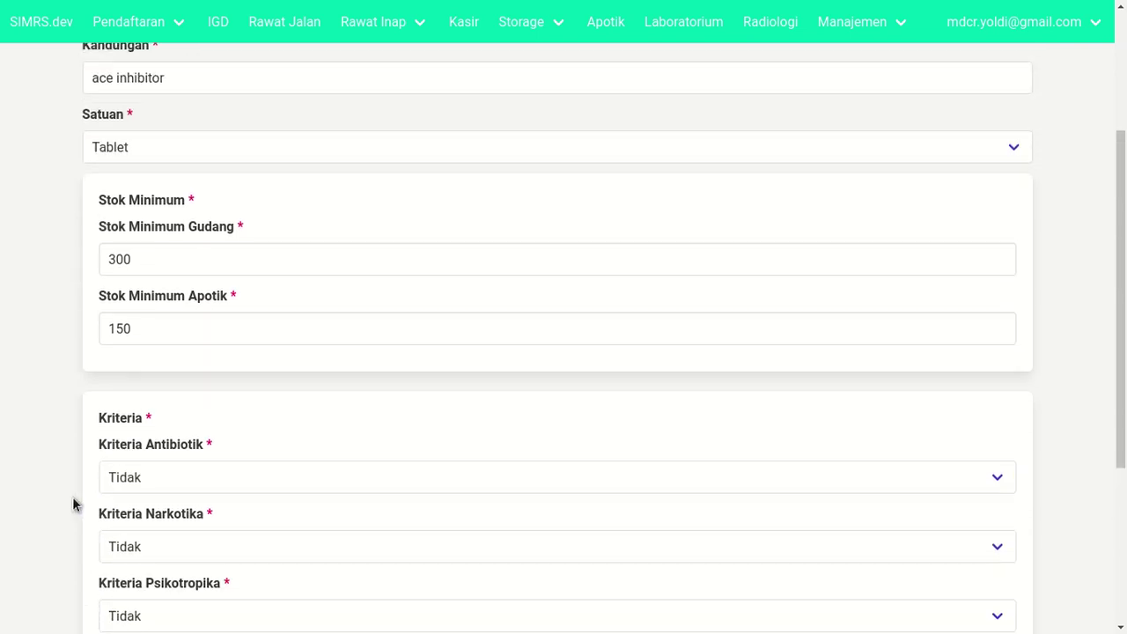
{"action": "scroll", "coordinate": [73, 496], "scroll_direction": "down", "scroll_amount": 3}
- Enter rack code A231, then submit the new item and confirm the save
{"action": "left_click", "coordinate": [97, 498]}
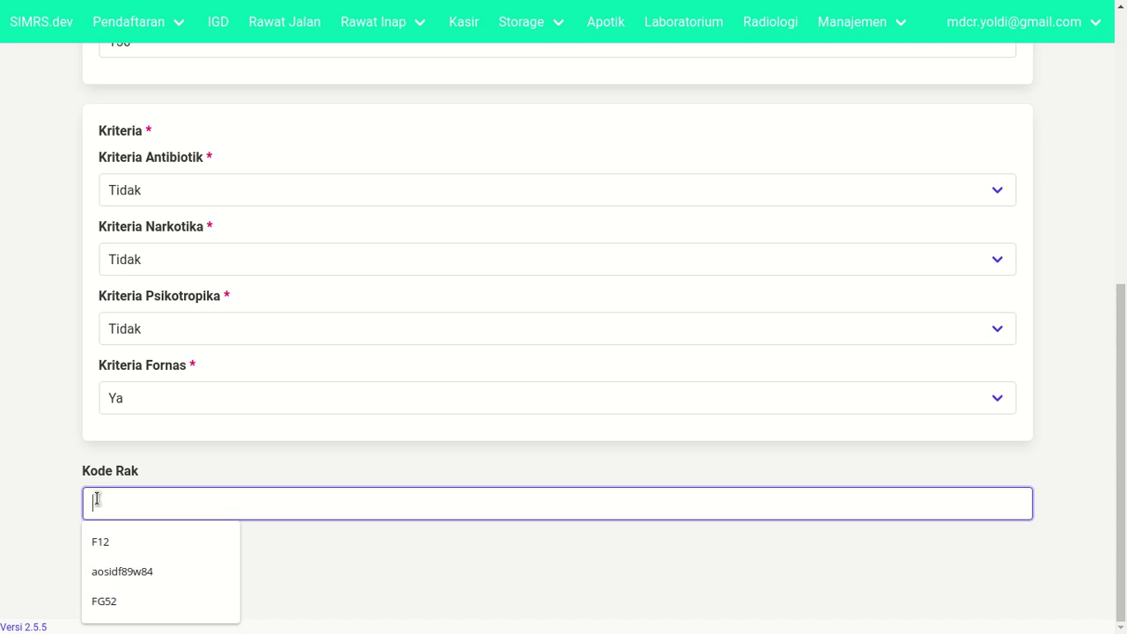
{"action": "type", "text": "A2"}
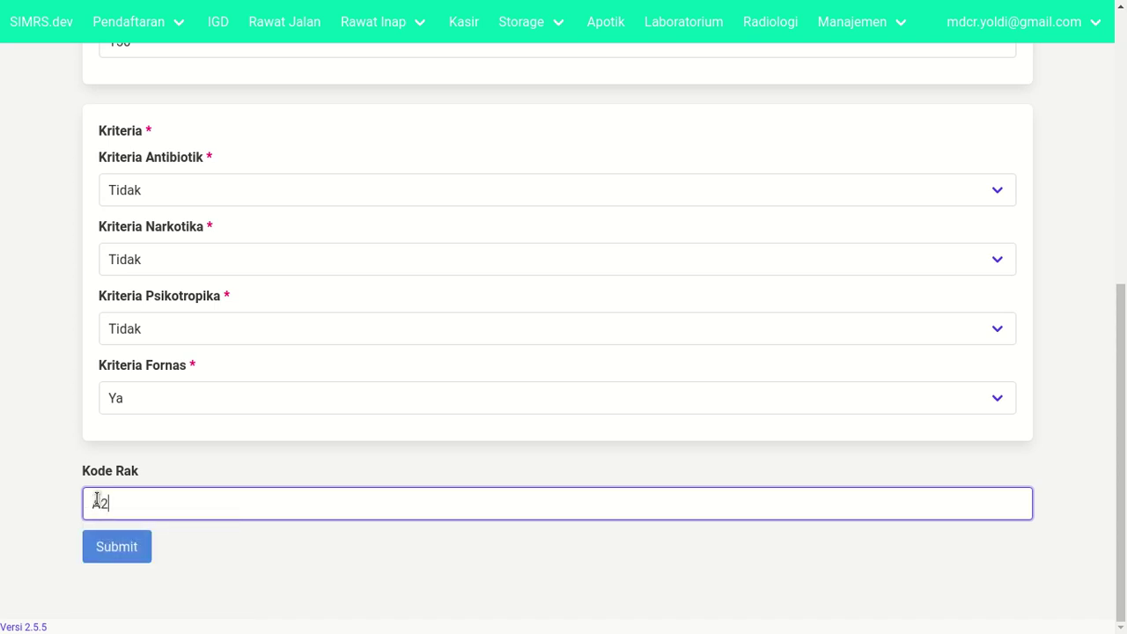
{"action": "type", "text": "31"}
{"action": "left_click", "coordinate": [27, 476]}
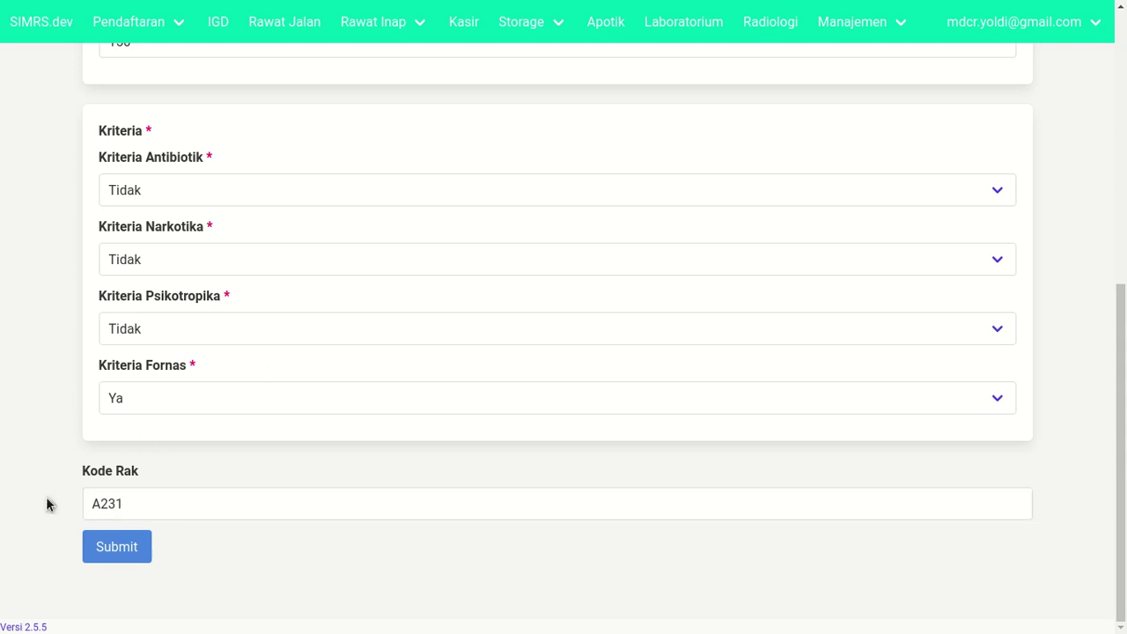
{"action": "scroll", "coordinate": [70, 415], "scroll_direction": "up", "scroll_amount": 5}
{"action": "scroll", "coordinate": [151, 385], "scroll_direction": "up", "scroll_amount": 1}
{"action": "scroll", "coordinate": [151, 390], "scroll_direction": "down", "scroll_amount": 6}
{"action": "scroll", "coordinate": [101, 304], "scroll_direction": "up", "scroll_amount": 4}
{"action": "scroll", "coordinate": [106, 316], "scroll_direction": "down", "scroll_amount": 4}
{"action": "left_click", "coordinate": [117, 546]}
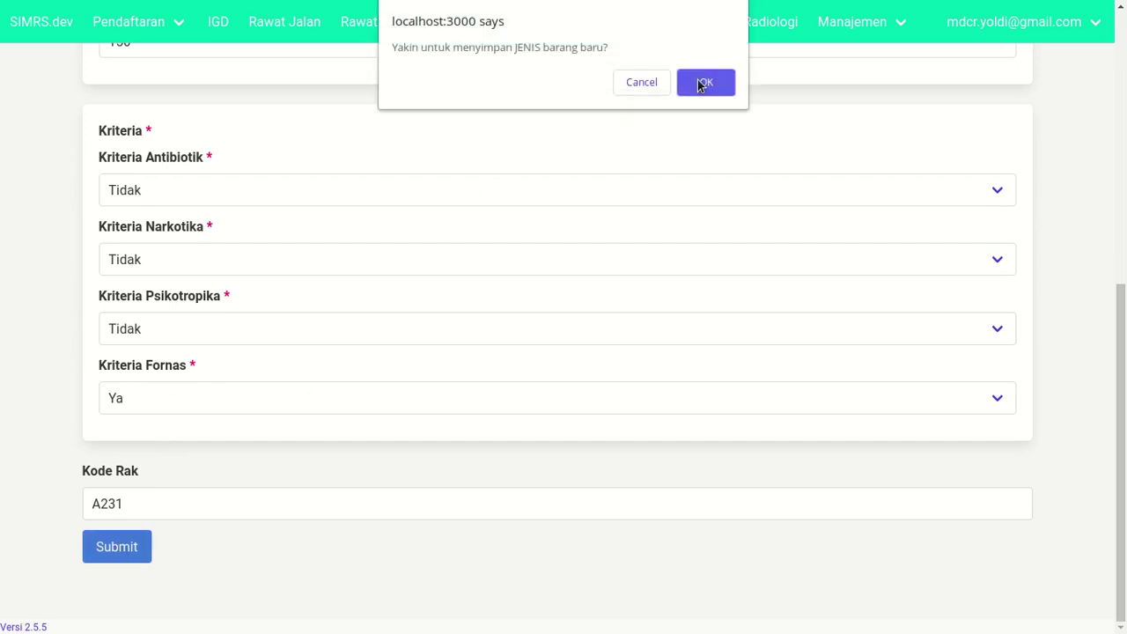
{"action": "left_click", "coordinate": [705, 82]}
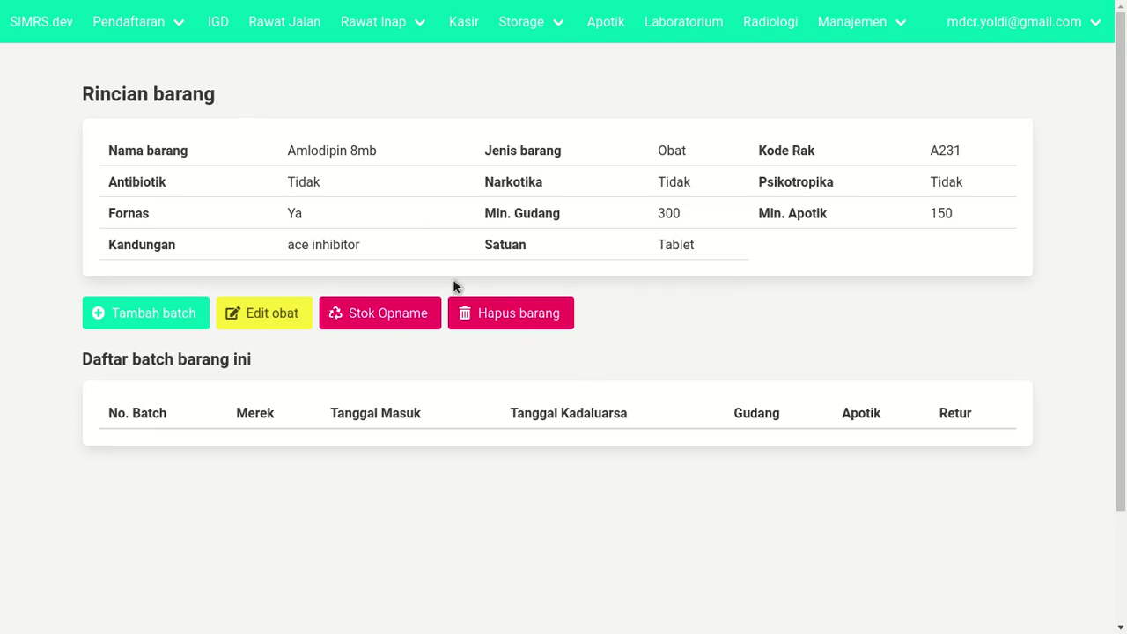
- Open the Form tambah batch from the Amlodipin 8mb Rincian barang page
{"action": "left_click", "coordinate": [151, 322]}
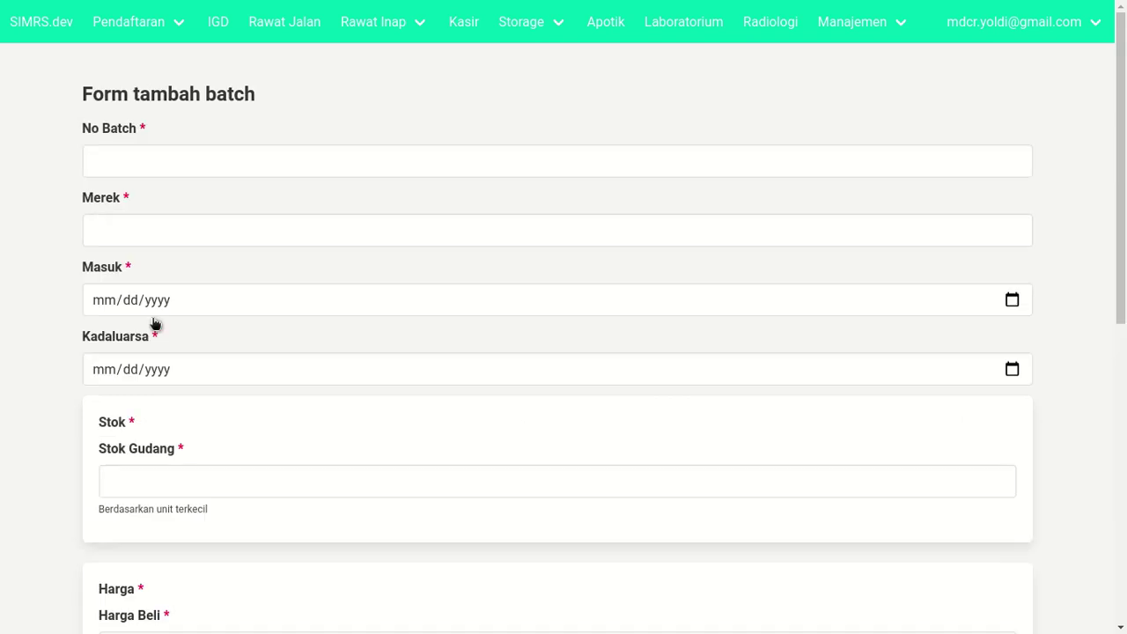
- Enter batch number ABC123 and choose Generik as the brand
{"action": "left_click", "coordinate": [226, 151]}
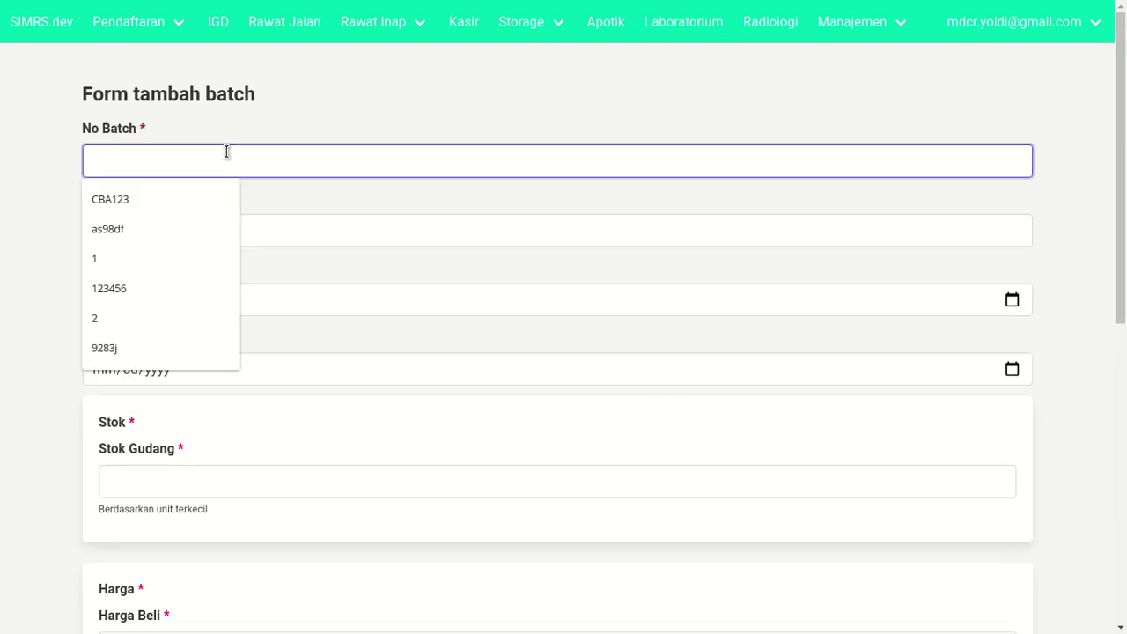
{"action": "type", "text": "A"}
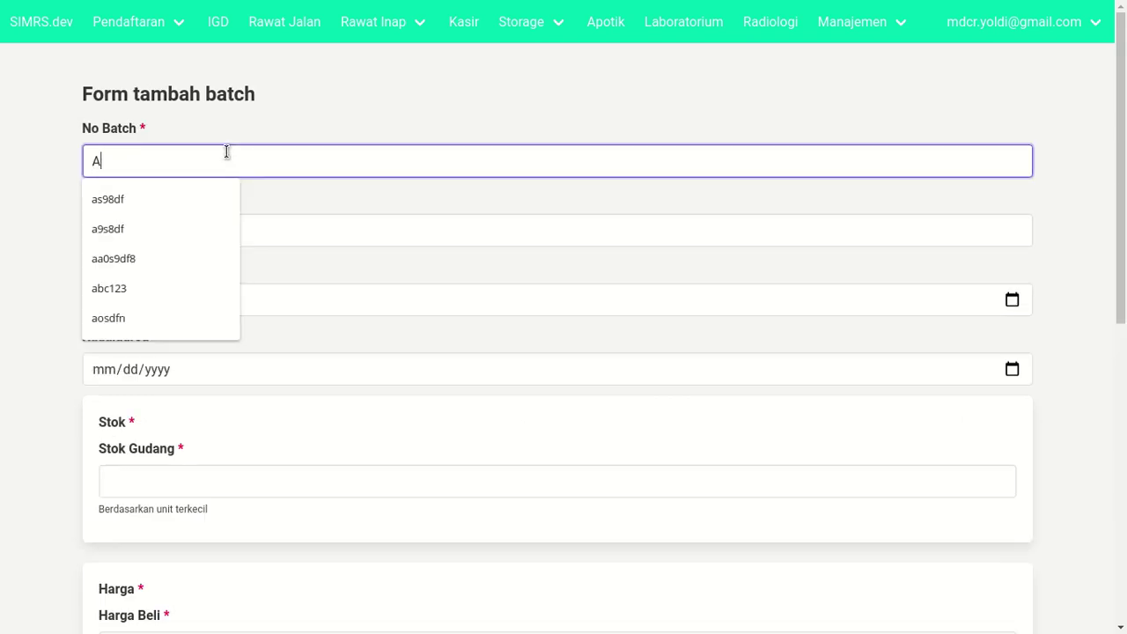
{"action": "type", "text": "BC123"}
{"action": "key", "text": "Tab"}
{"action": "left_click", "coordinate": [149, 234]}
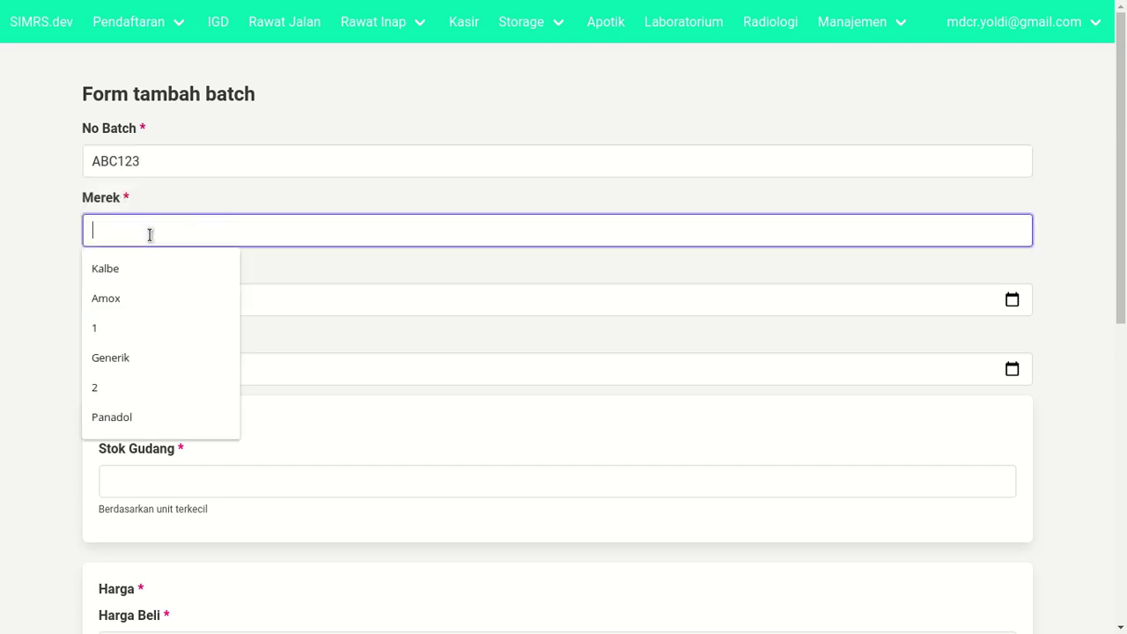
{"action": "left_click", "coordinate": [158, 357]}
- Set the entry date to today (09/23/2020) and the expiry date to 09/24/2021
{"action": "left_click", "coordinate": [131, 300]}
{"action": "left_click", "coordinate": [106, 301]}
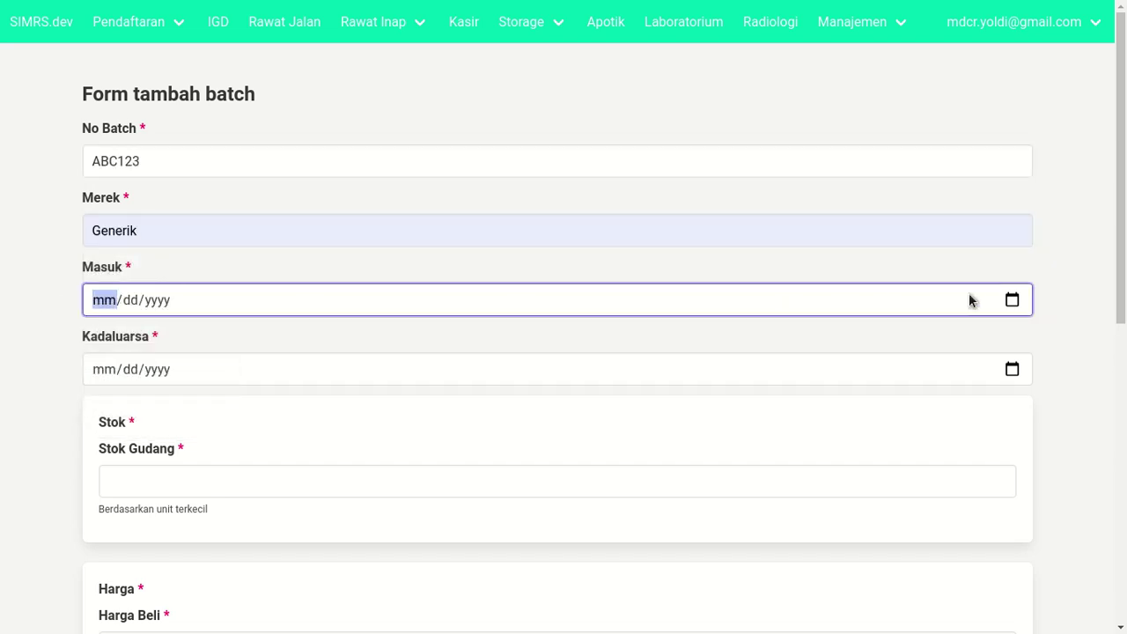
{"action": "left_click", "coordinate": [1011, 299]}
{"action": "left_click", "coordinate": [239, 530]}
{"action": "key", "text": "Tab"}
{"action": "key", "text": "Tab"}
{"action": "key", "text": "Tab"}
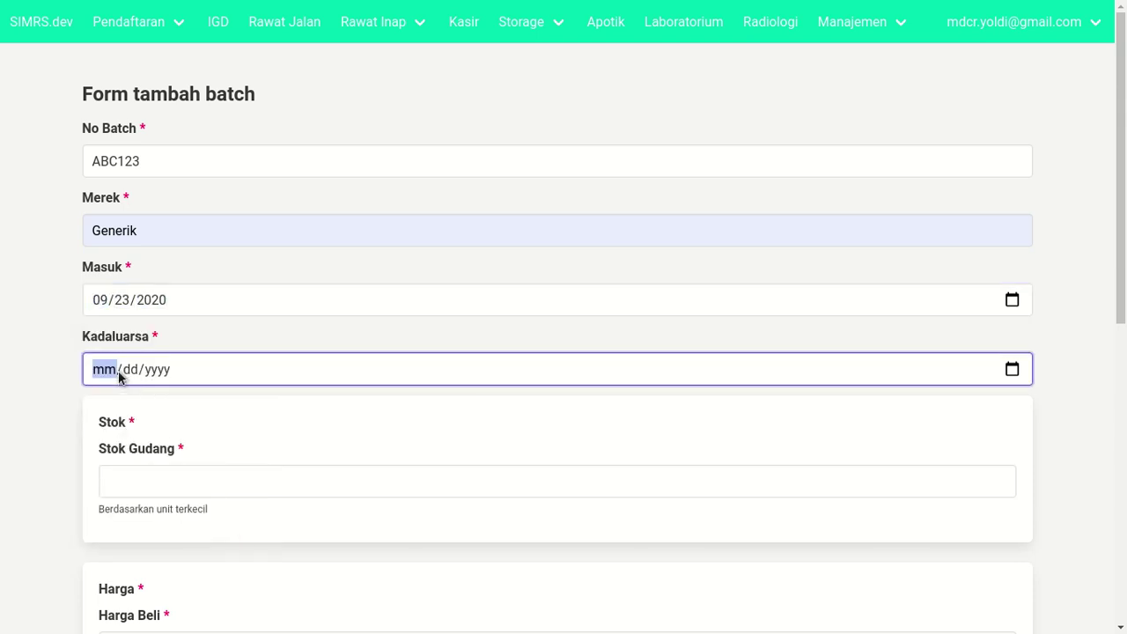
{"action": "type", "text": "09/"}
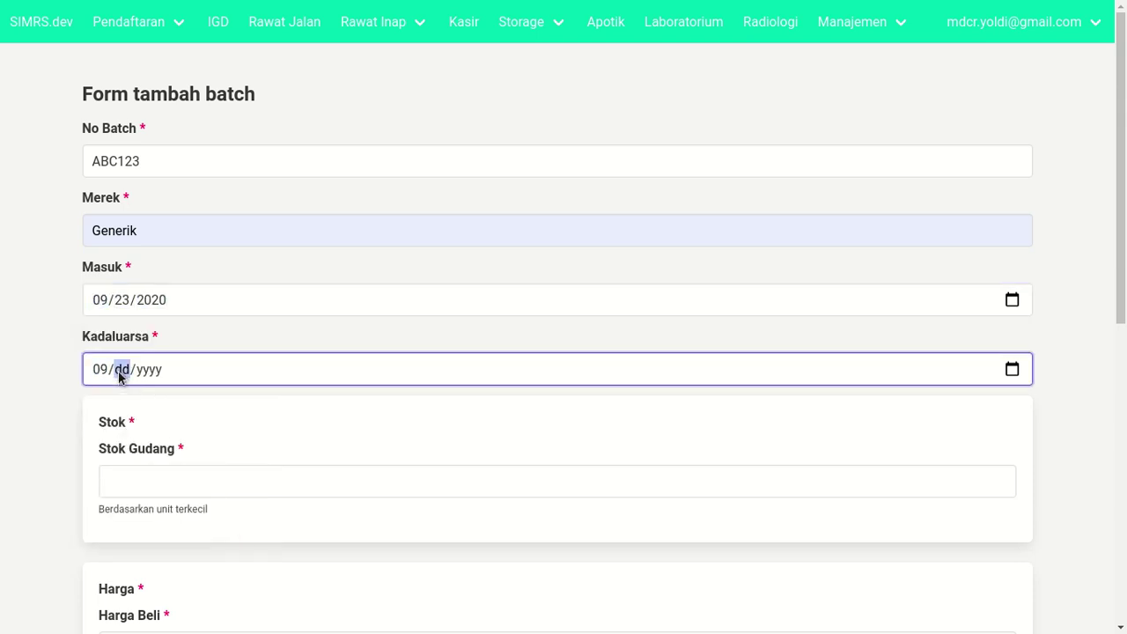
{"action": "type", "text": "24/2021"}
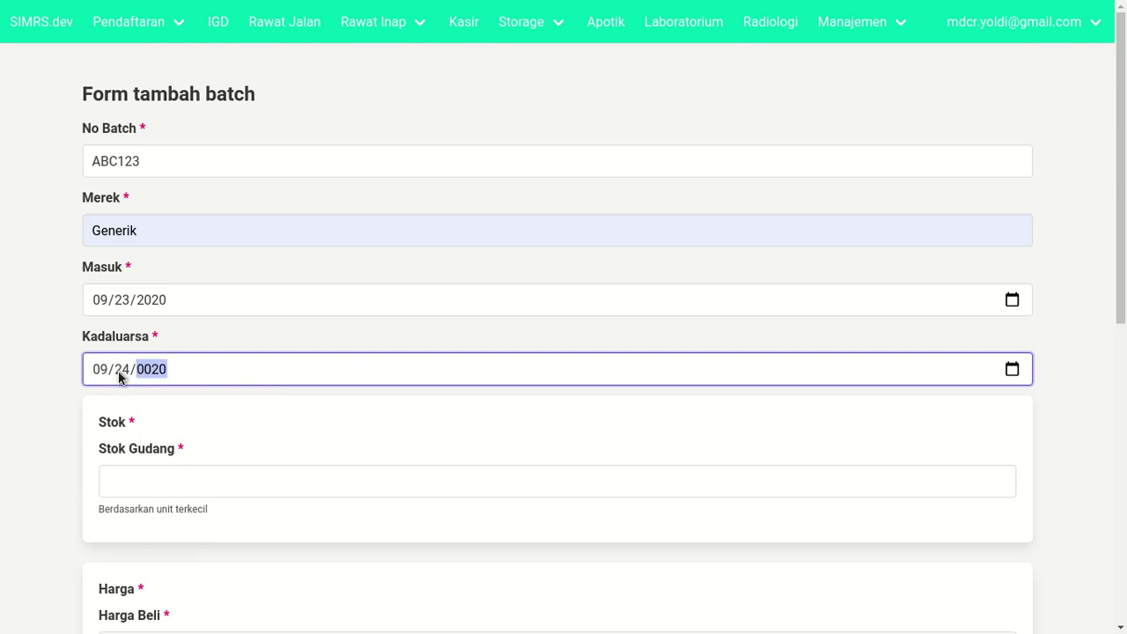
{"action": "key", "text": "Tab"}
{"action": "scroll", "coordinate": [113, 390], "scroll_direction": "down", "scroll_amount": 1}
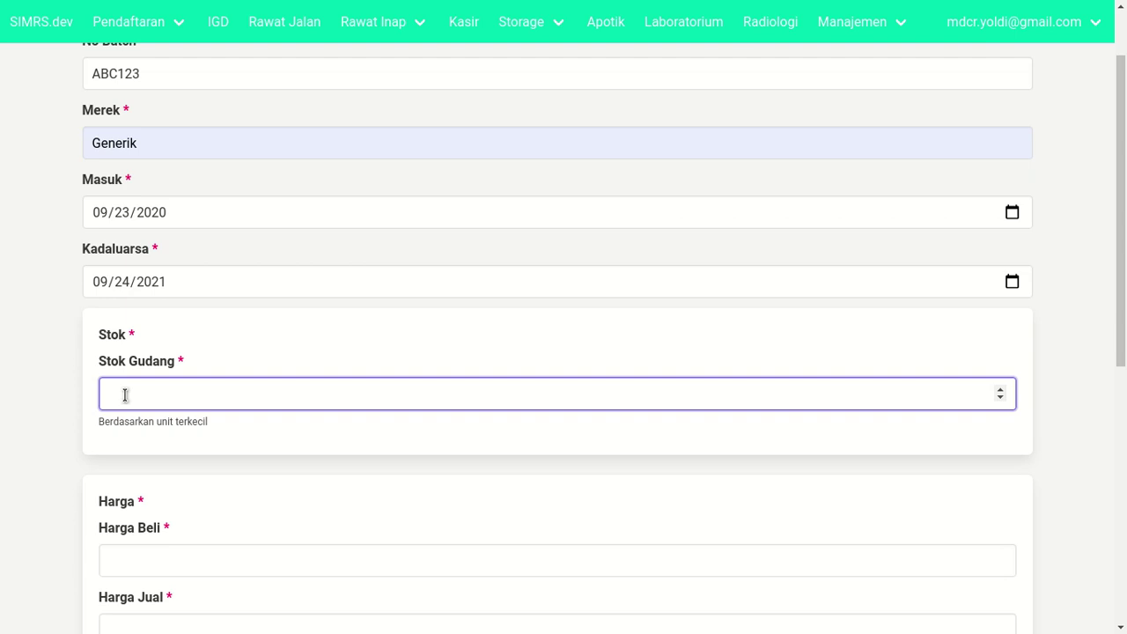
- Enter warehouse stock 100, purchase price 1700 and selling price 2200
{"action": "type", "text": "100"}
{"action": "scroll", "coordinate": [105, 392], "scroll_direction": "down", "scroll_amount": 3}
{"action": "left_click", "coordinate": [61, 349]}
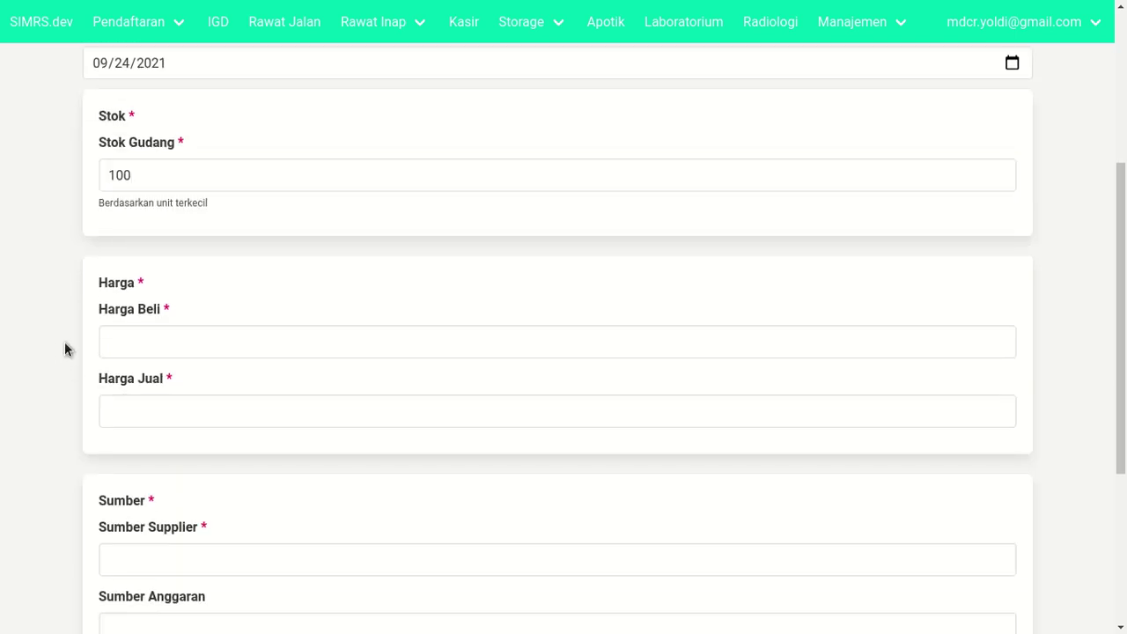
{"action": "left_click", "coordinate": [172, 182]}
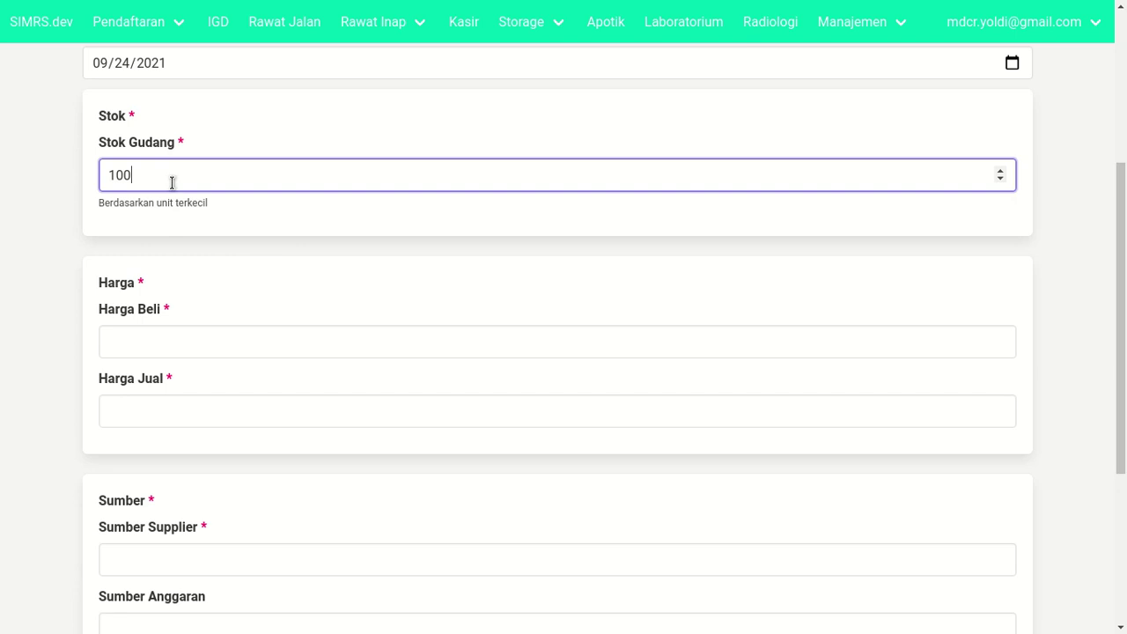
{"action": "triple_click", "coordinate": [191, 199]}
{"action": "left_click", "coordinate": [233, 218]}
{"action": "left_click", "coordinate": [202, 345]}
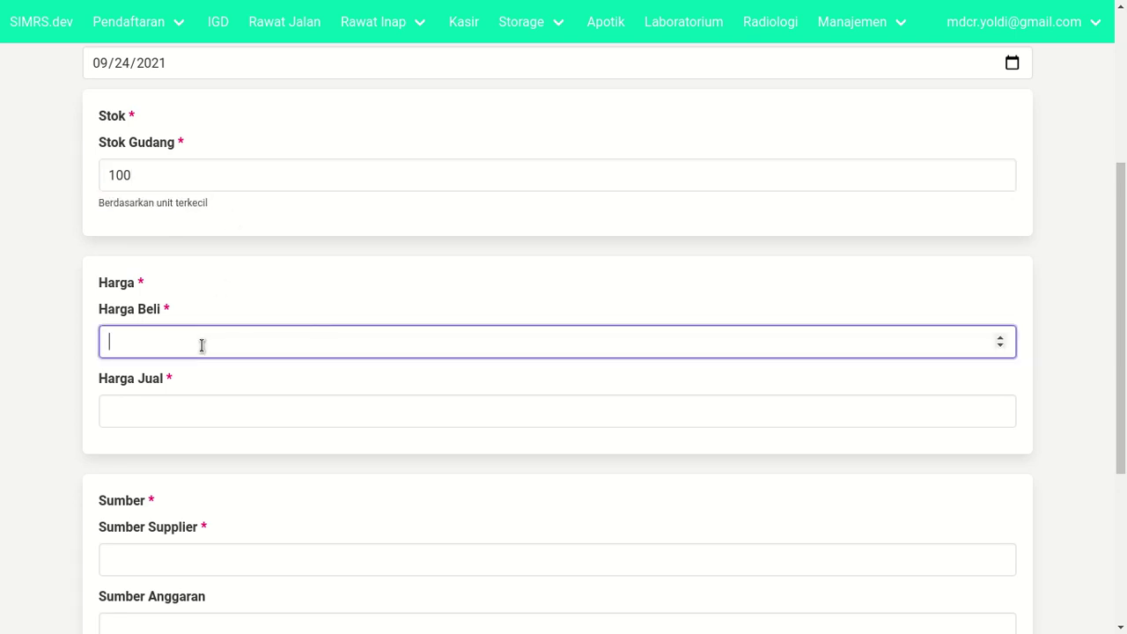
{"action": "type", "text": "1700"}
{"action": "left_click", "coordinate": [200, 402]}
{"action": "type", "text": "2200"}
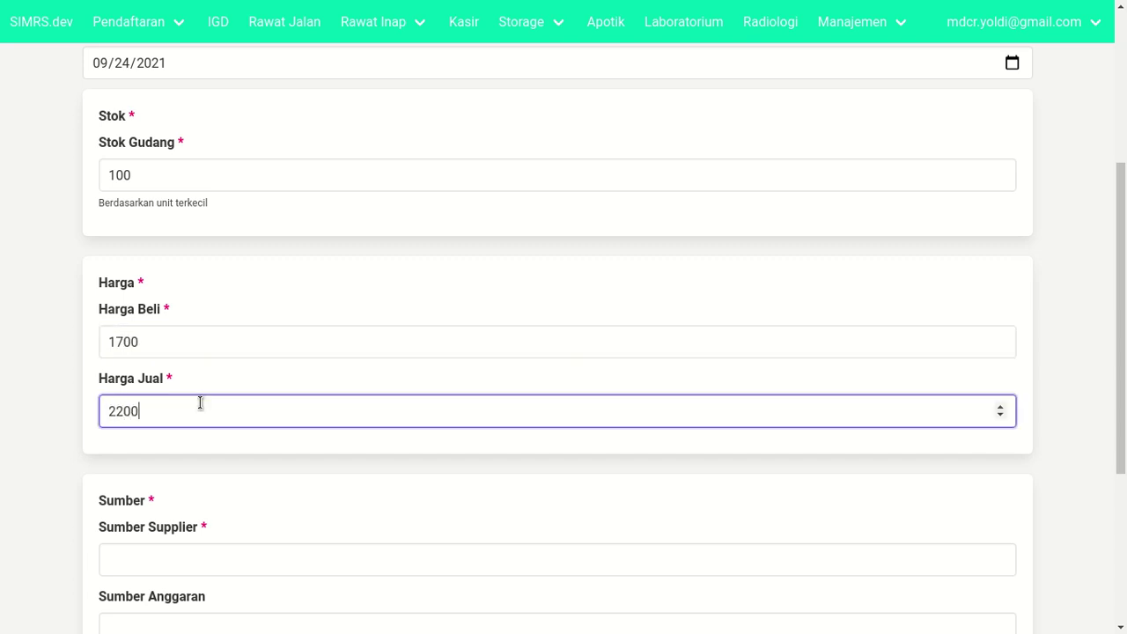
- Choose Kalbe Farma as the supplier and APBD as the budget source
{"action": "scroll", "coordinate": [228, 436], "scroll_direction": "down", "scroll_amount": 3}
{"action": "left_click", "coordinate": [243, 345]}
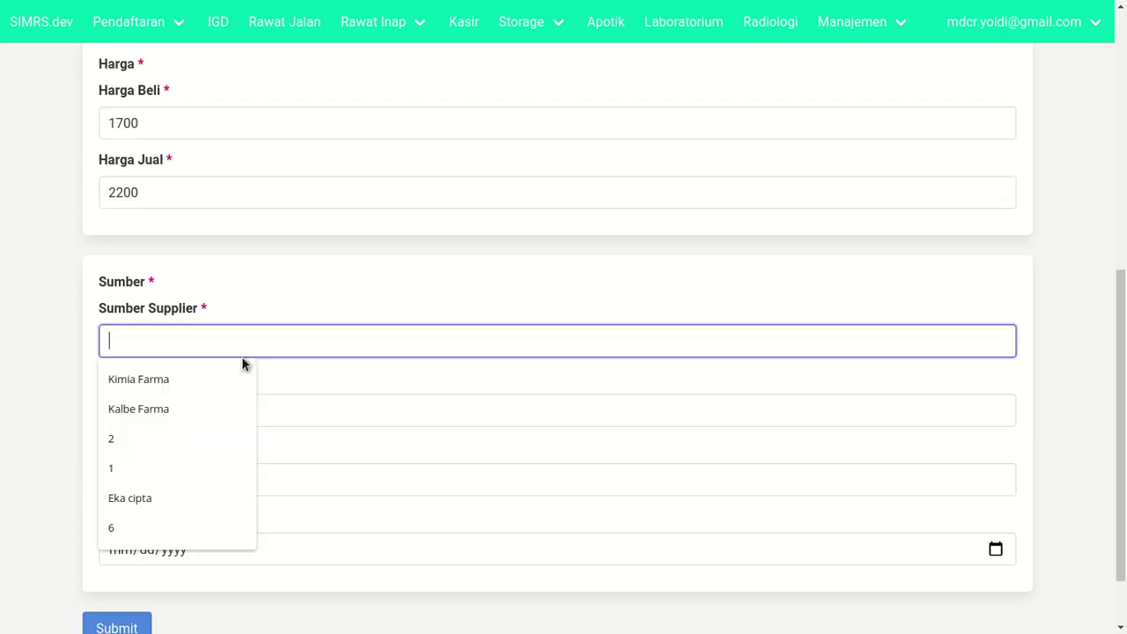
{"action": "left_click", "coordinate": [176, 409]}
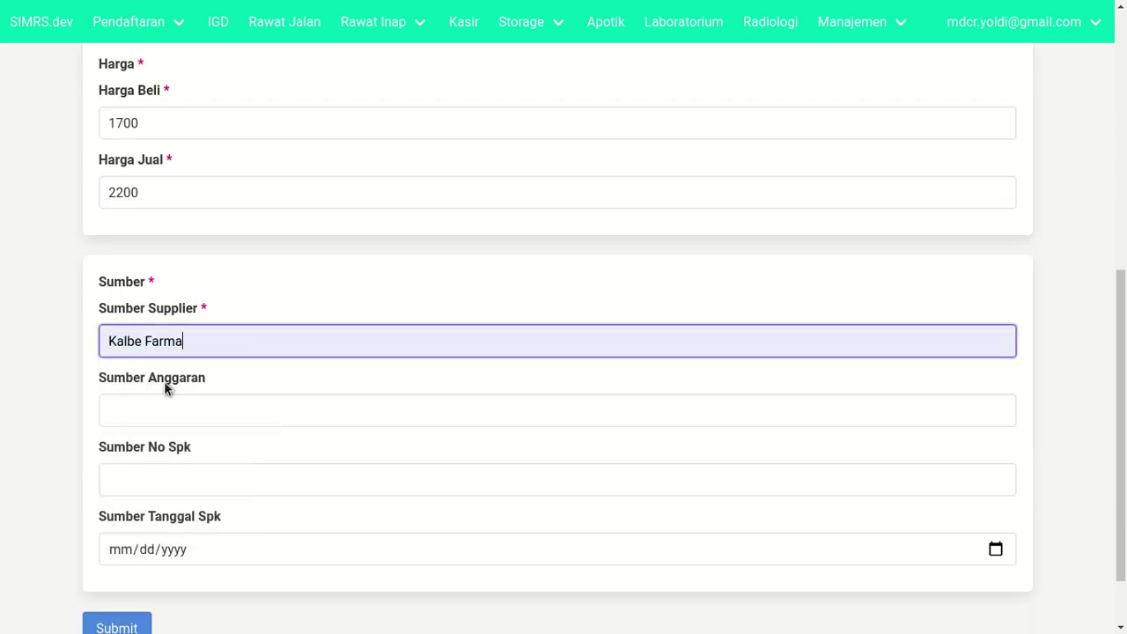
{"action": "left_click", "coordinate": [124, 419]}
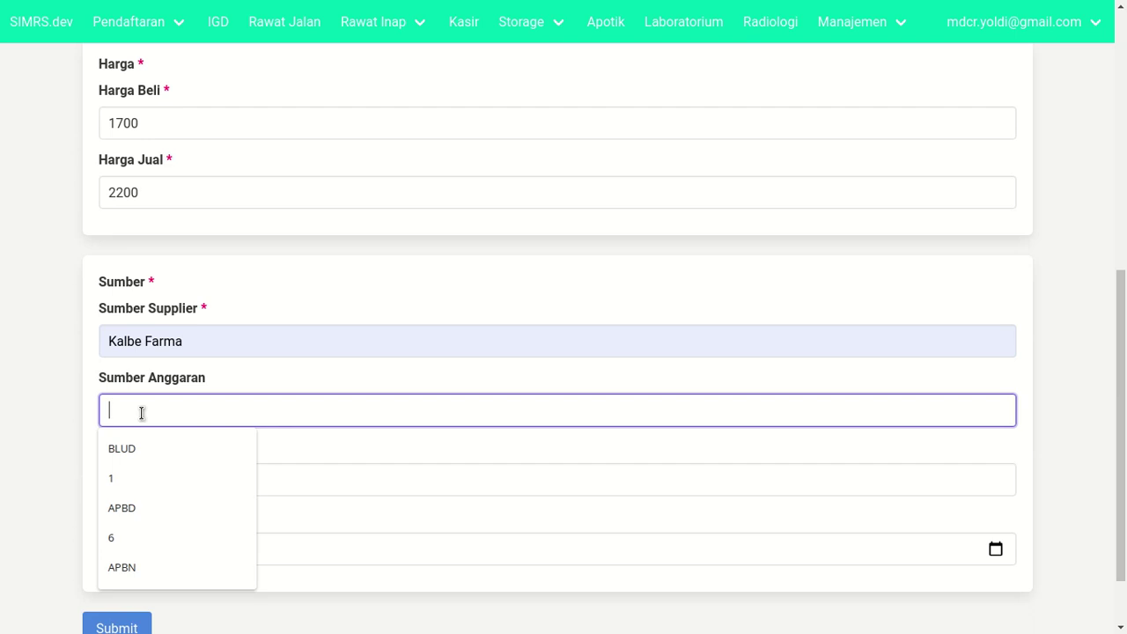
{"action": "type", "text": "APBN"}
{"action": "key", "text": "BackSpace"}
{"action": "type", "text": "D"}
{"action": "scroll", "coordinate": [147, 429], "scroll_direction": "down", "scroll_amount": 1}
- Leave the SPK number empty and set the SPK date to 22 September 2020
{"action": "left_click", "coordinate": [185, 398]}
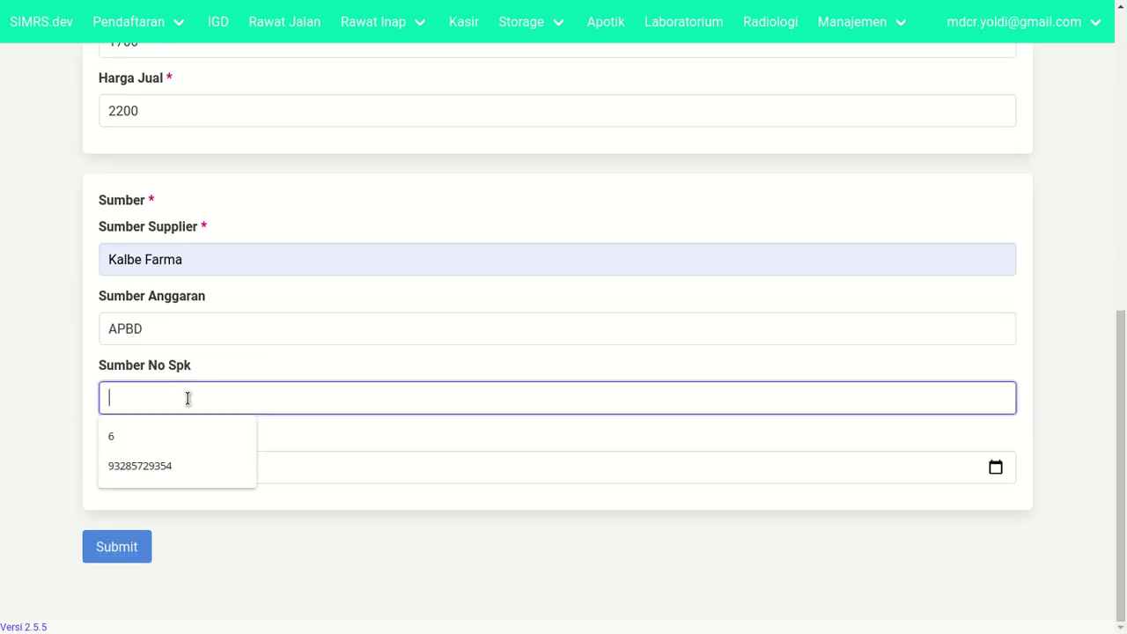
{"action": "left_click", "coordinate": [73, 403]}
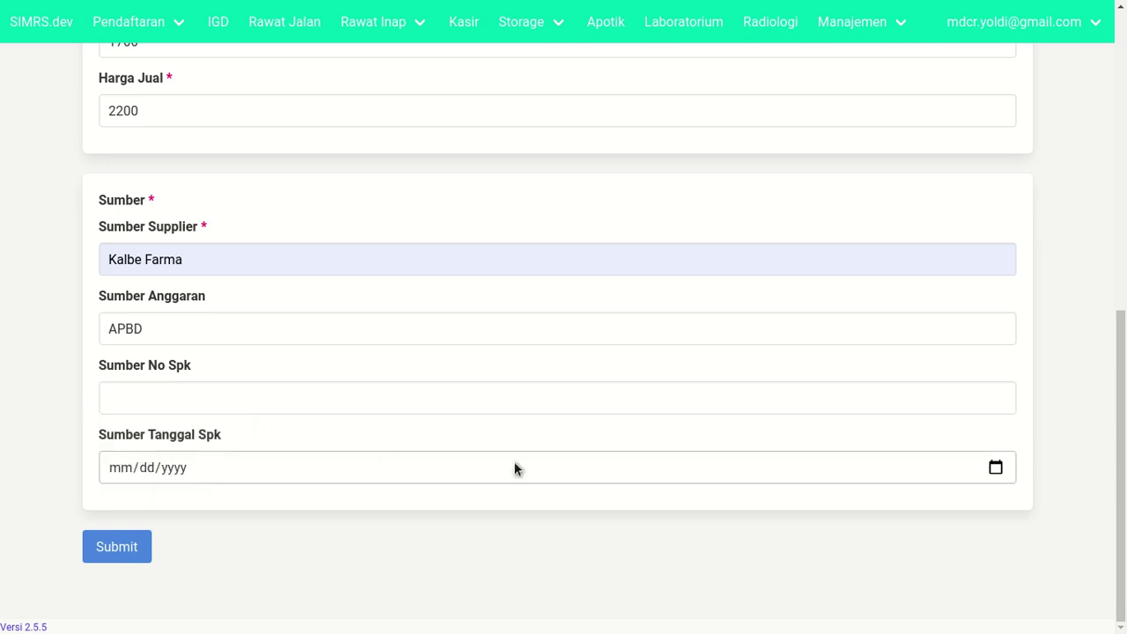
{"action": "left_click", "coordinate": [995, 467]}
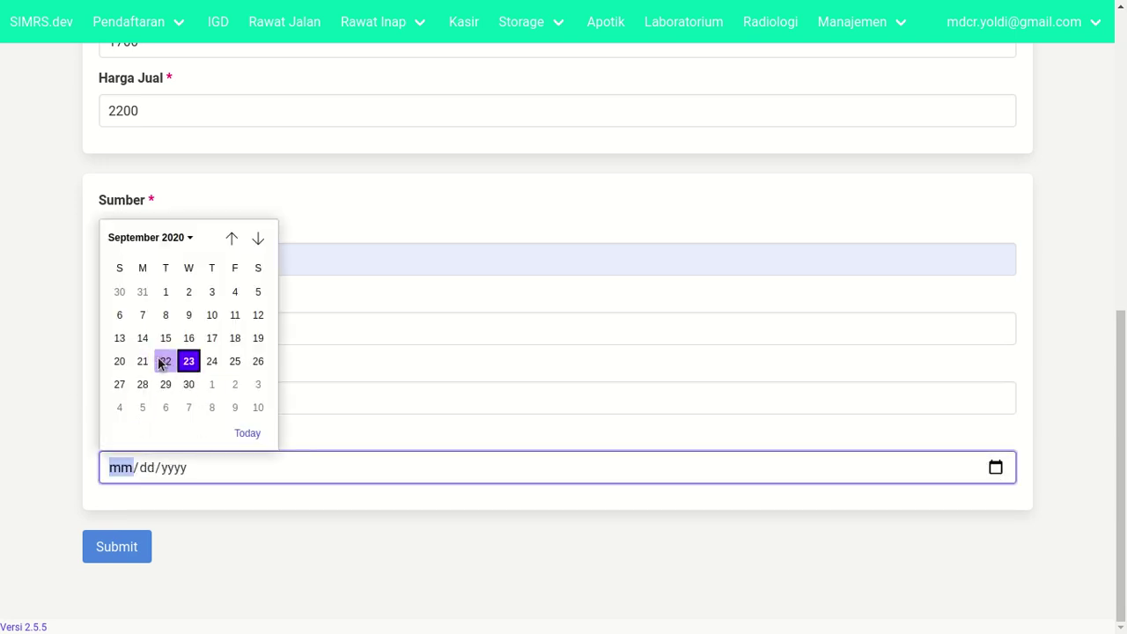
{"action": "left_click", "coordinate": [165, 361]}
{"action": "left_click", "coordinate": [213, 526]}
{"action": "scroll", "coordinate": [215, 526], "scroll_direction": "up", "scroll_amount": 7}
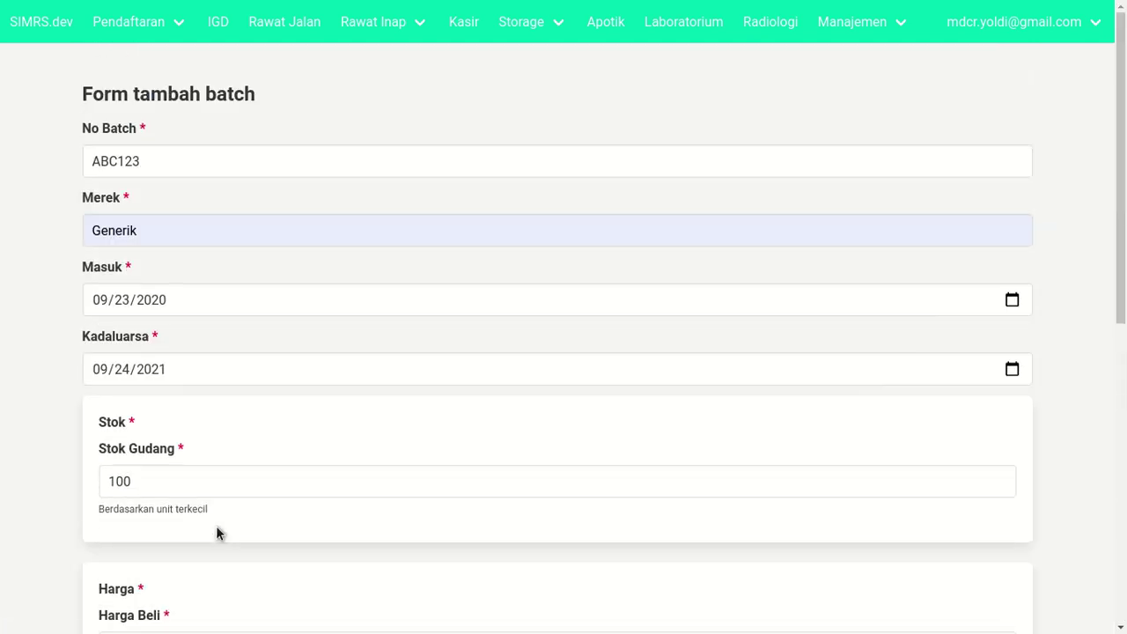
{"action": "scroll", "coordinate": [216, 526], "scroll_direction": "down", "scroll_amount": 7}
- Submit the new batch and confirm adding it
{"action": "left_click", "coordinate": [141, 544]}
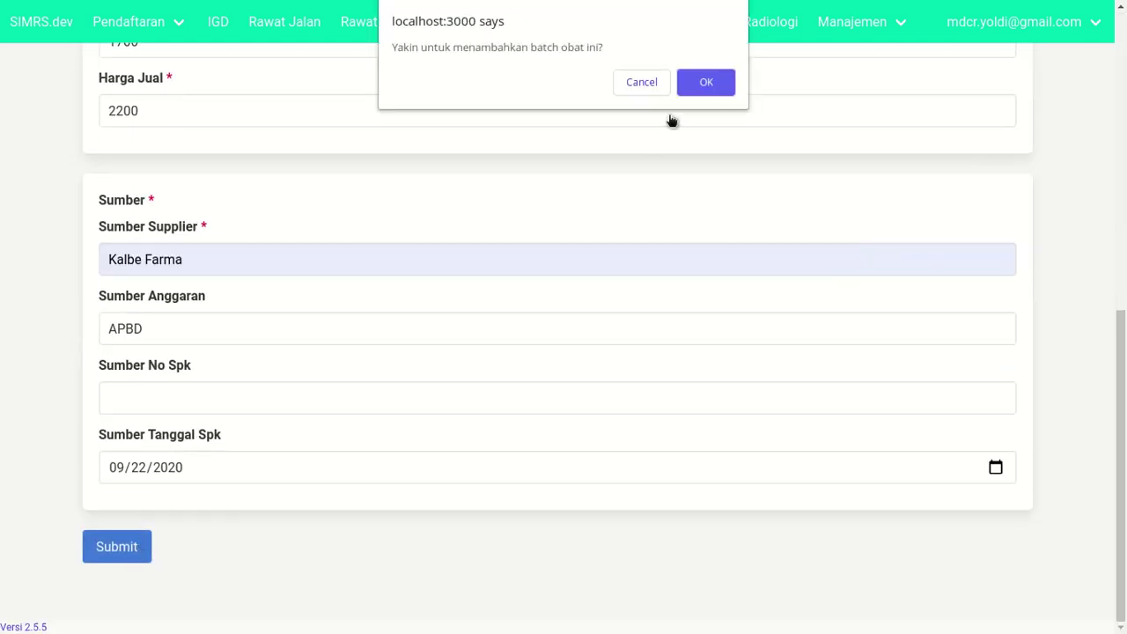
{"action": "left_click", "coordinate": [704, 82]}
{"action": "scroll", "coordinate": [661, 195], "scroll_direction": "up", "scroll_amount": 2}
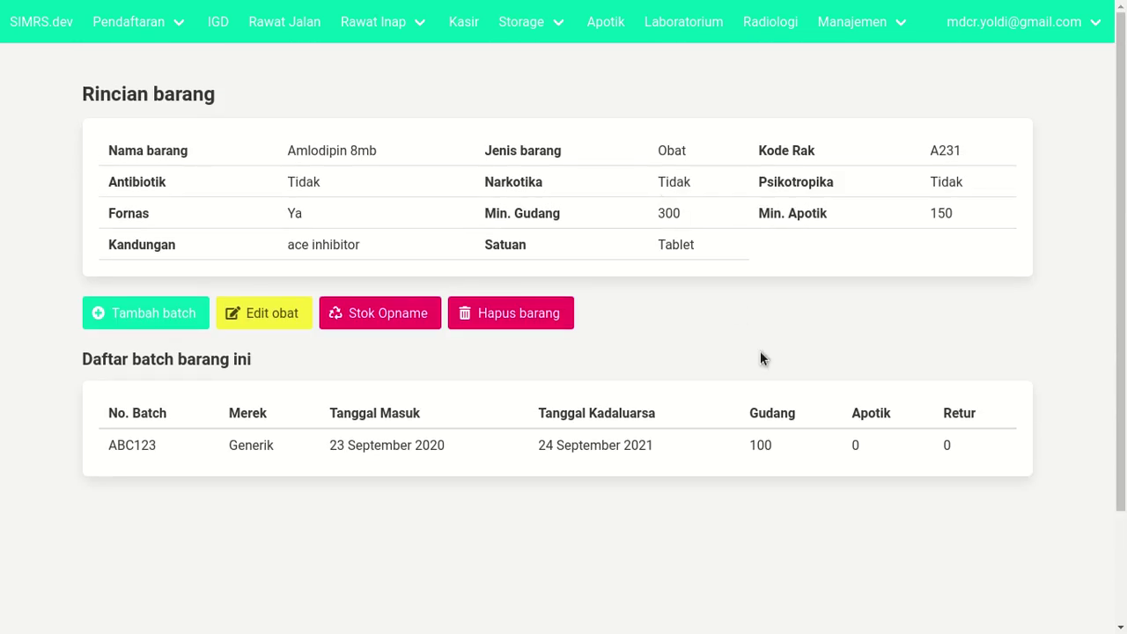
{"action": "left_click_drag", "start_coordinate": [61, 79], "coordinate": [219, 100]}
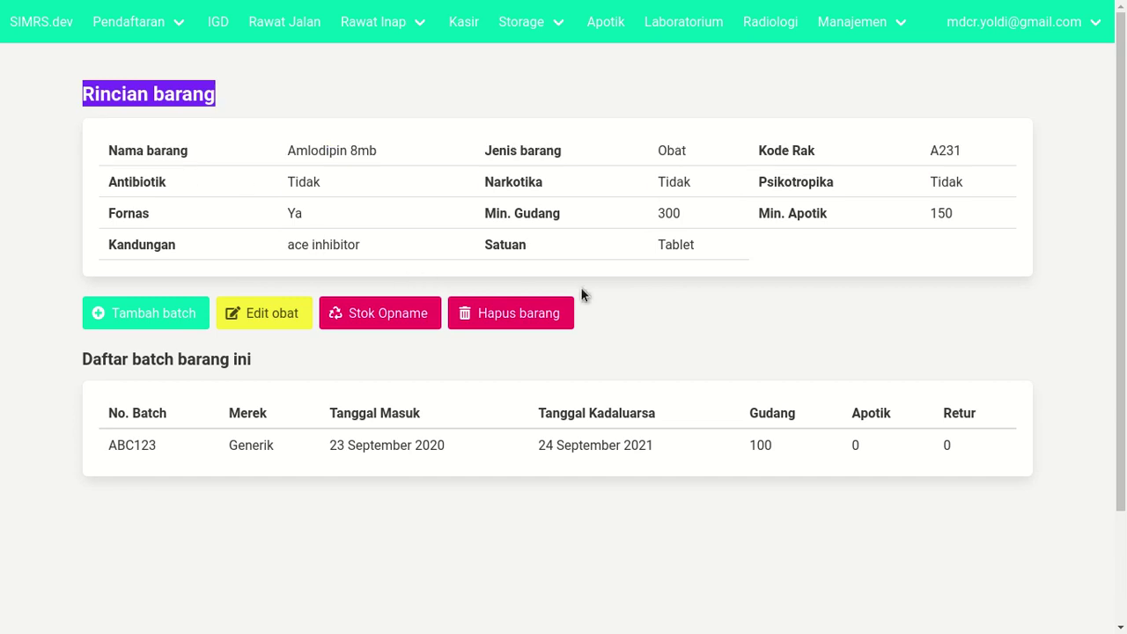
{"action": "left_click", "coordinate": [598, 361]}
{"action": "triple_click", "coordinate": [103, 354]}
{"action": "left_click", "coordinate": [543, 519]}
{"action": "scroll", "coordinate": [208, 478], "scroll_direction": "down", "scroll_amount": 3}
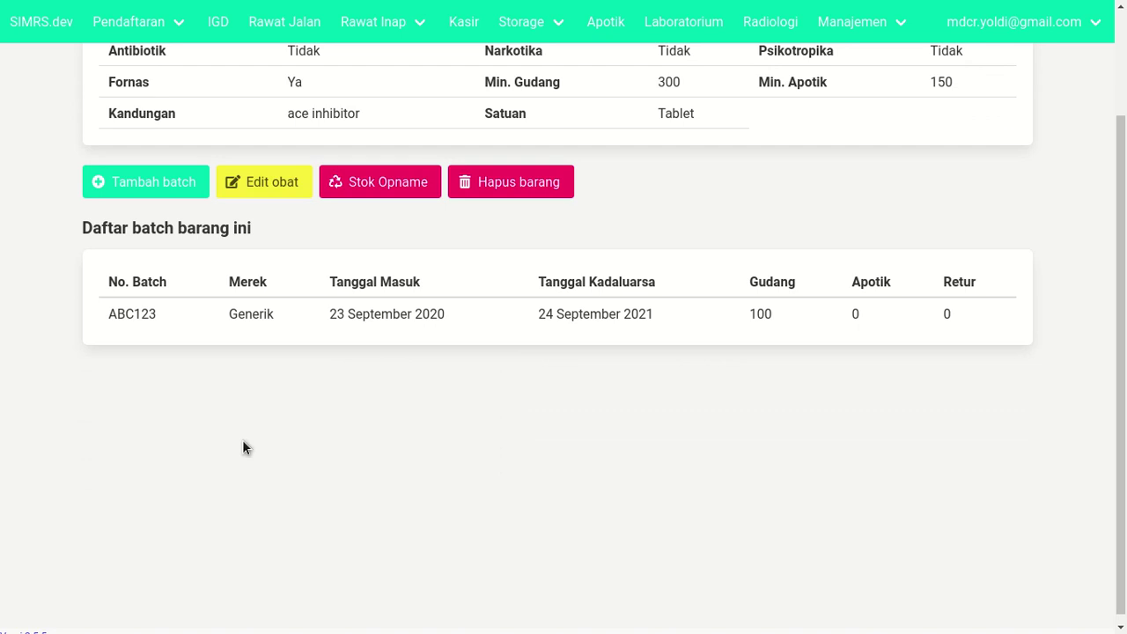
{"action": "left_click", "coordinate": [167, 199]}
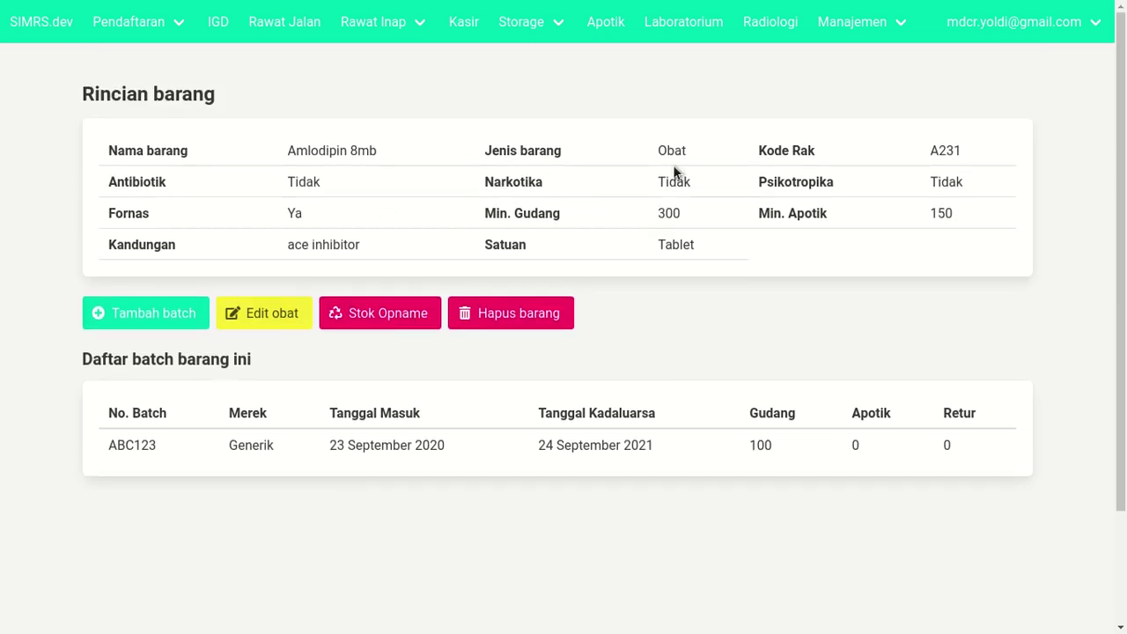
{"action": "double_click", "coordinate": [519, 181]}
{"action": "left_click", "coordinate": [778, 191]}
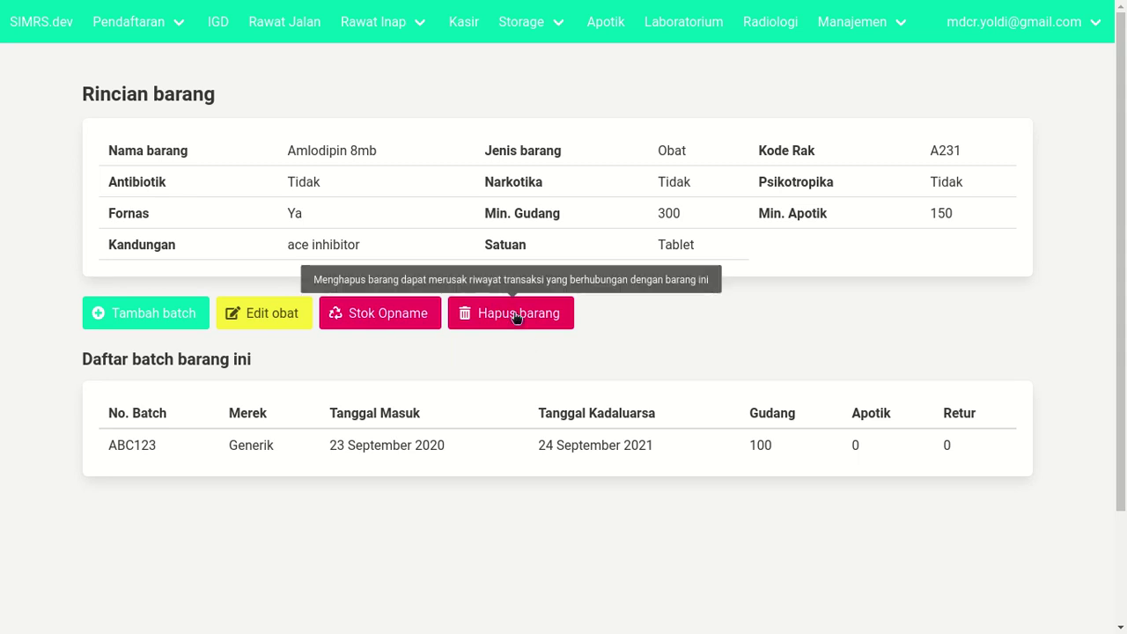
- Return to the Dashboard and go to the Storage Amprah page
{"action": "left_click", "coordinate": [62, 24]}
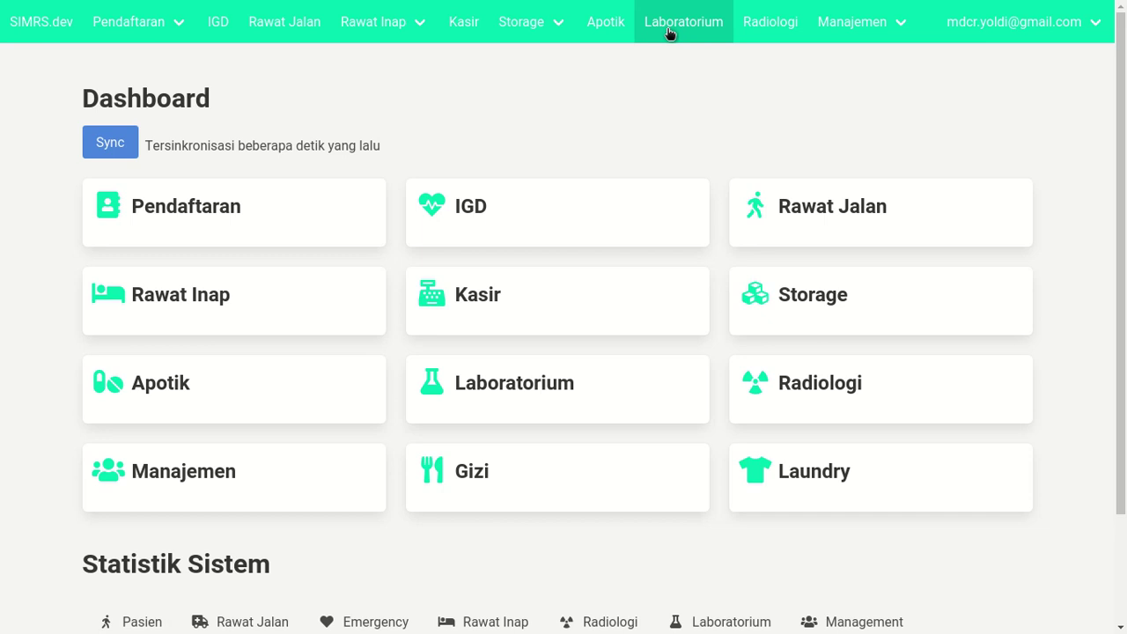
{"action": "mouse_move", "coordinate": [545, 30]}
{"action": "left_click", "coordinate": [532, 68]}
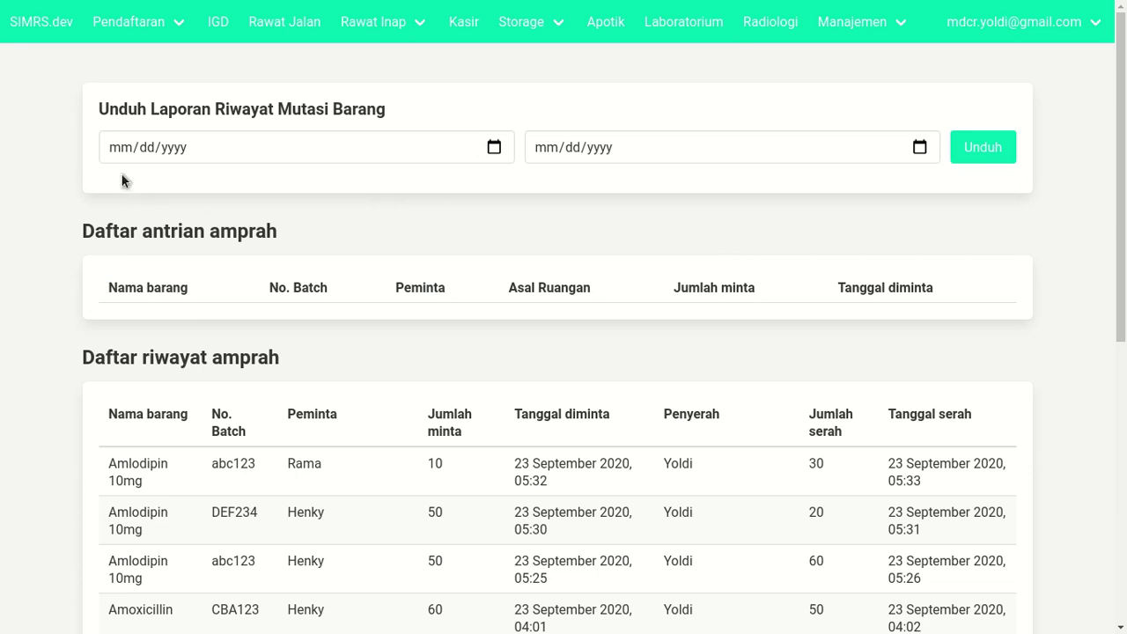
- Leave the report start and end dates empty and exit browser fullscreen
{"action": "left_click", "coordinate": [213, 151]}
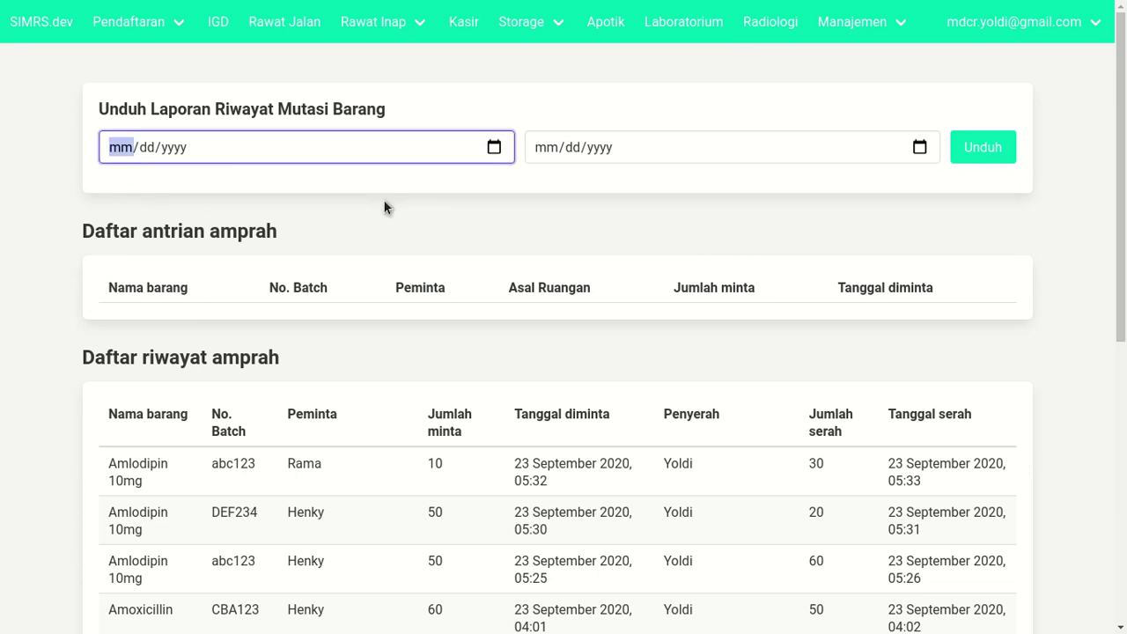
{"action": "left_click", "coordinate": [680, 153]}
{"action": "left_click", "coordinate": [959, 188]}
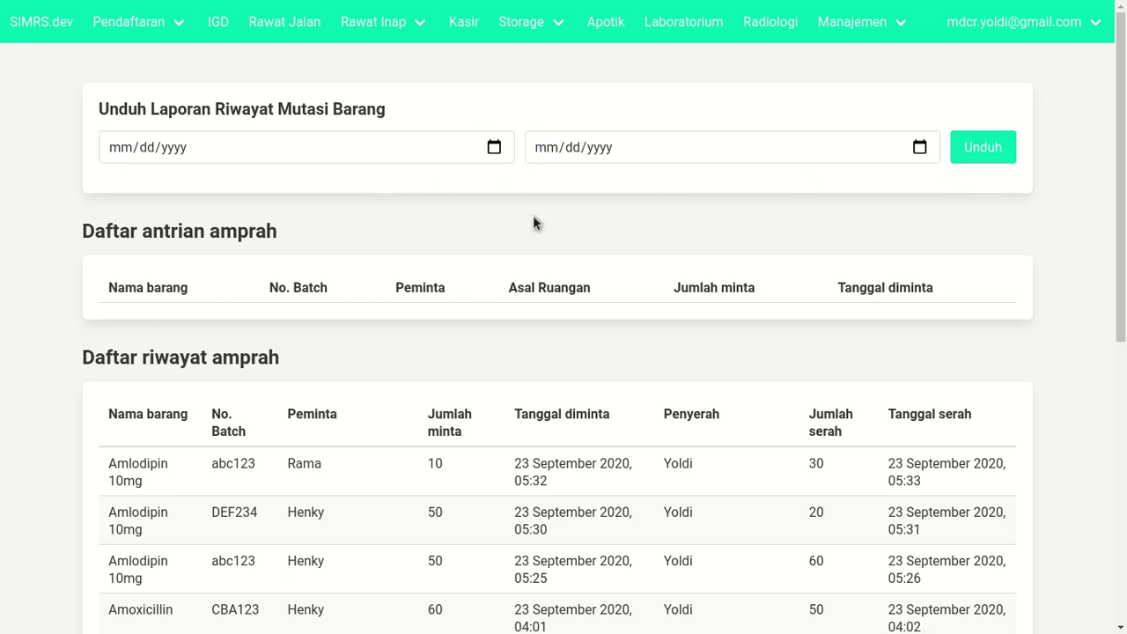
{"action": "key", "text": "F11"}
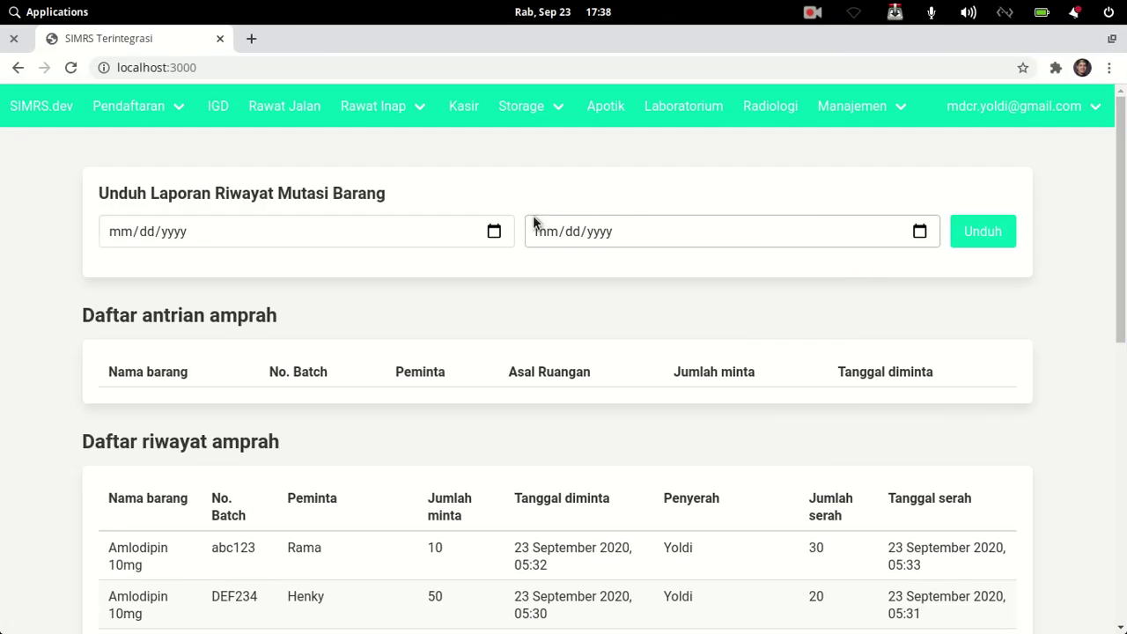